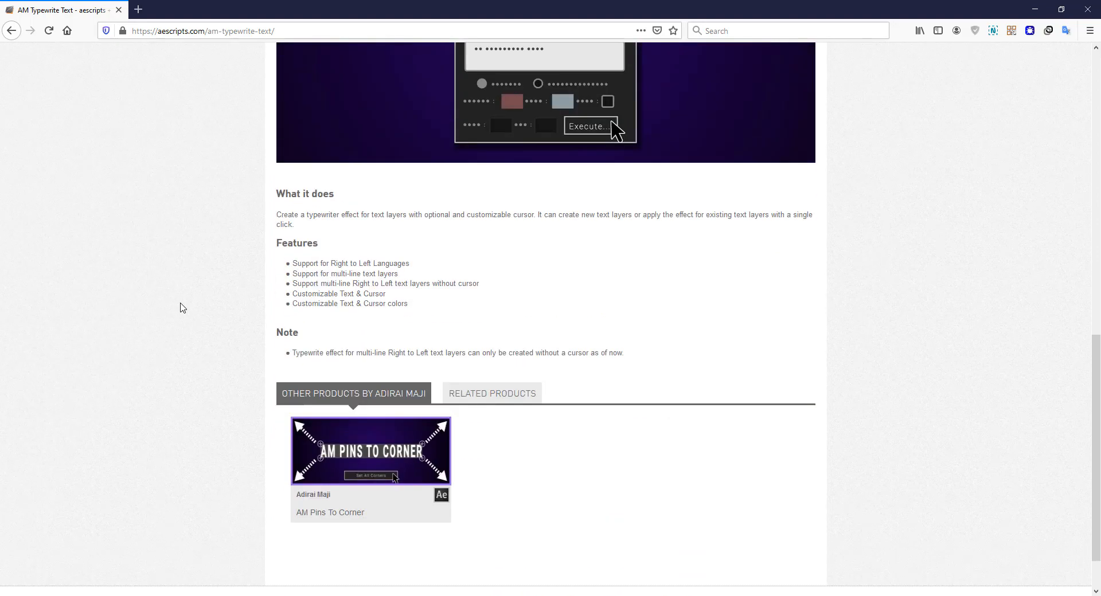
{"action": "scroll", "coordinate": [181, 308], "scroll_direction": "up", "scroll_amount": 12}
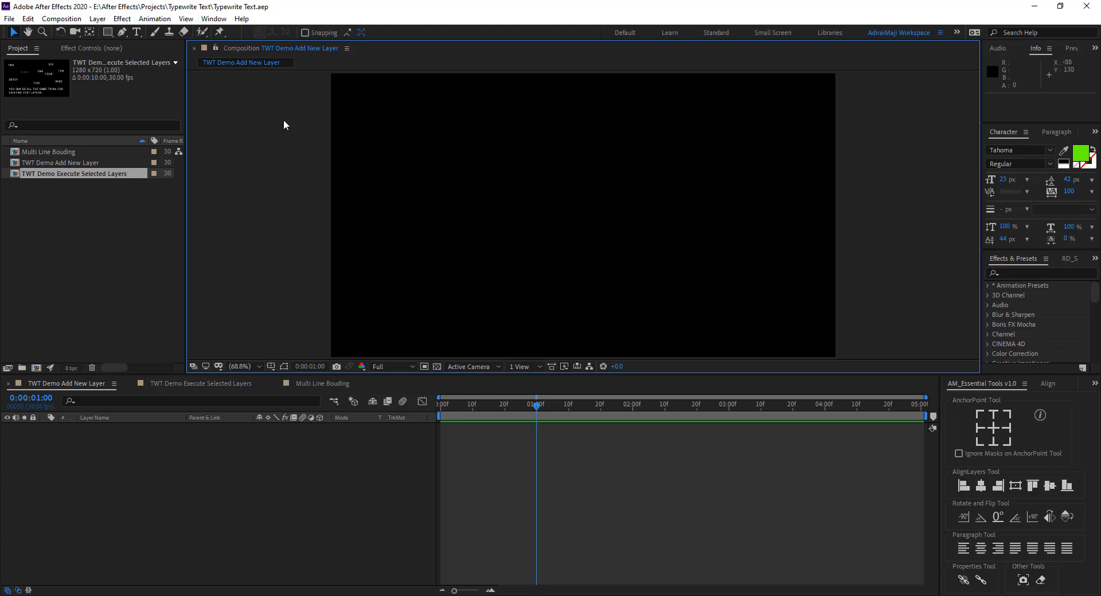
Open the AM_Typewrite Text script and dock it as a narrow panel between the composition viewer and the Character panel.
{"action": "left_click", "coordinate": [218, 23]}
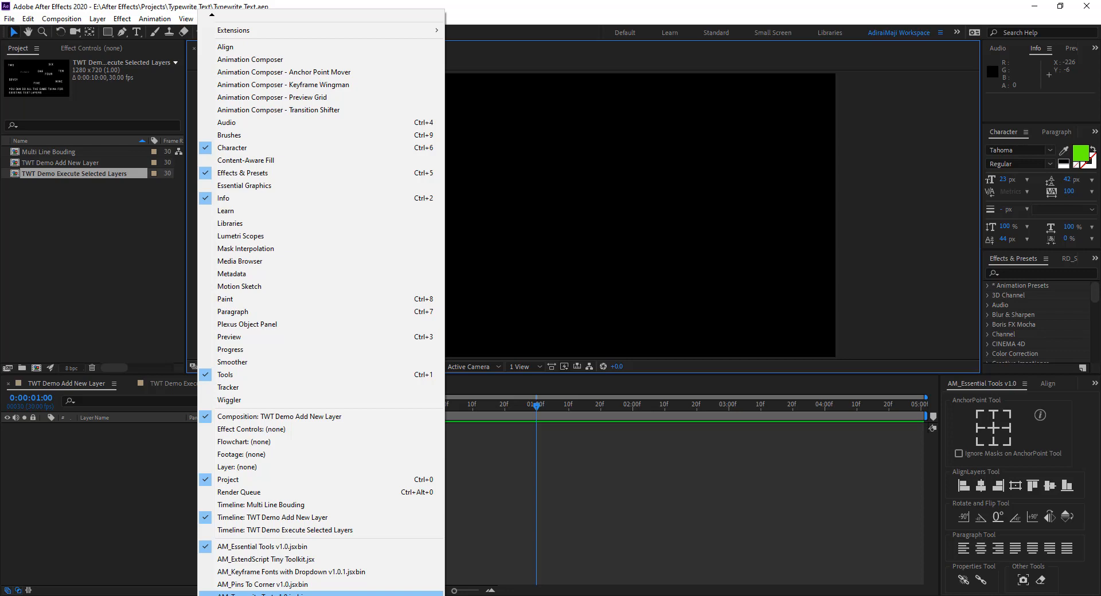
{"action": "left_click", "coordinate": [258, 593]}
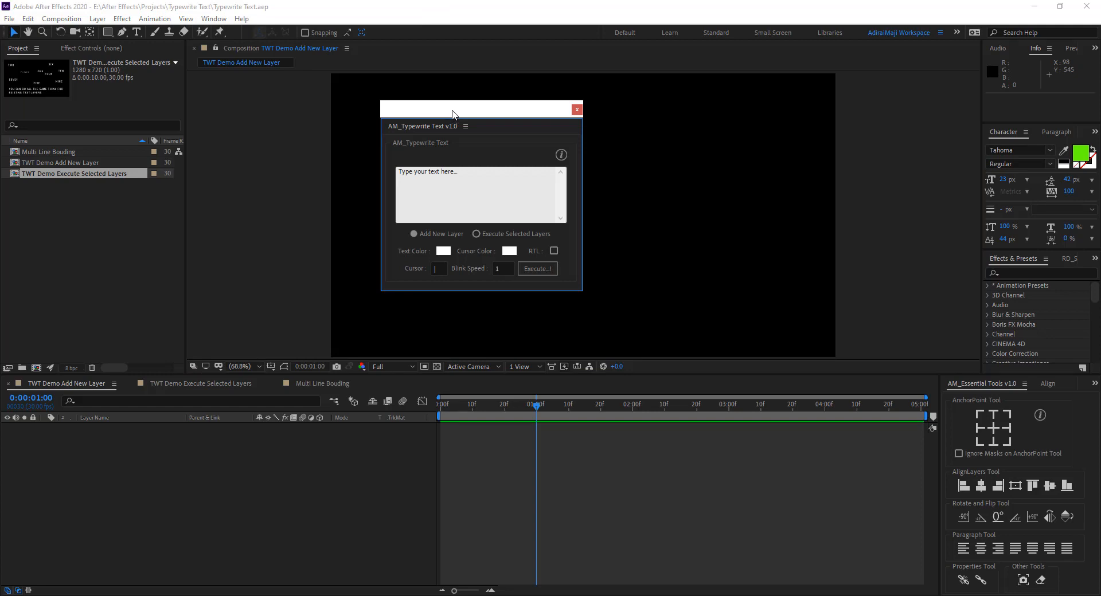
{"action": "left_click_drag", "start_coordinate": [458, 118], "coordinate": [530, 125]}
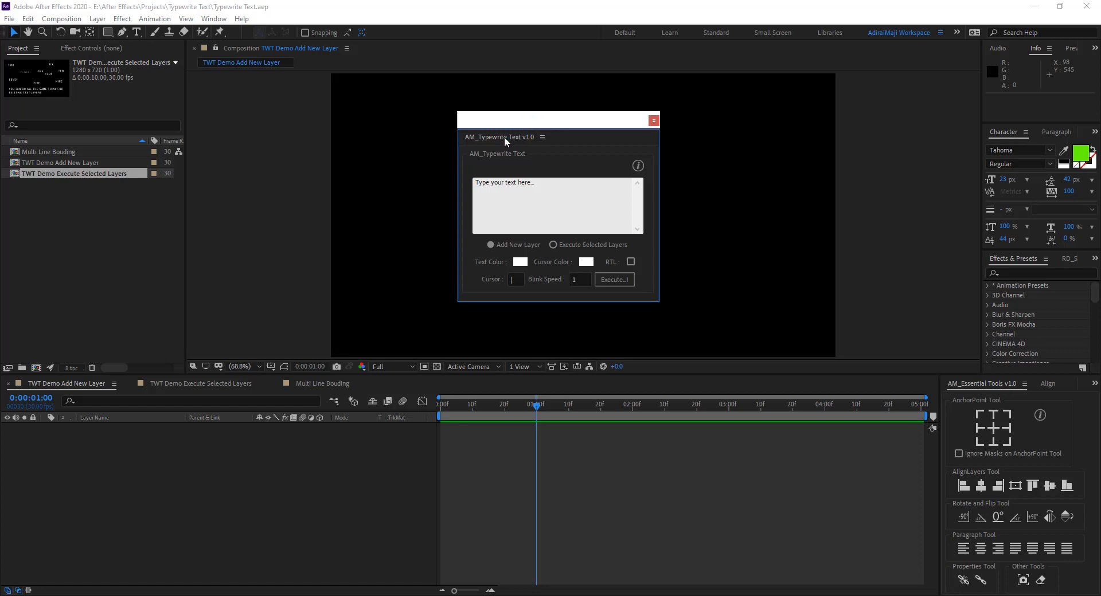
{"action": "left_click_drag", "start_coordinate": [497, 136], "coordinate": [954, 146]}
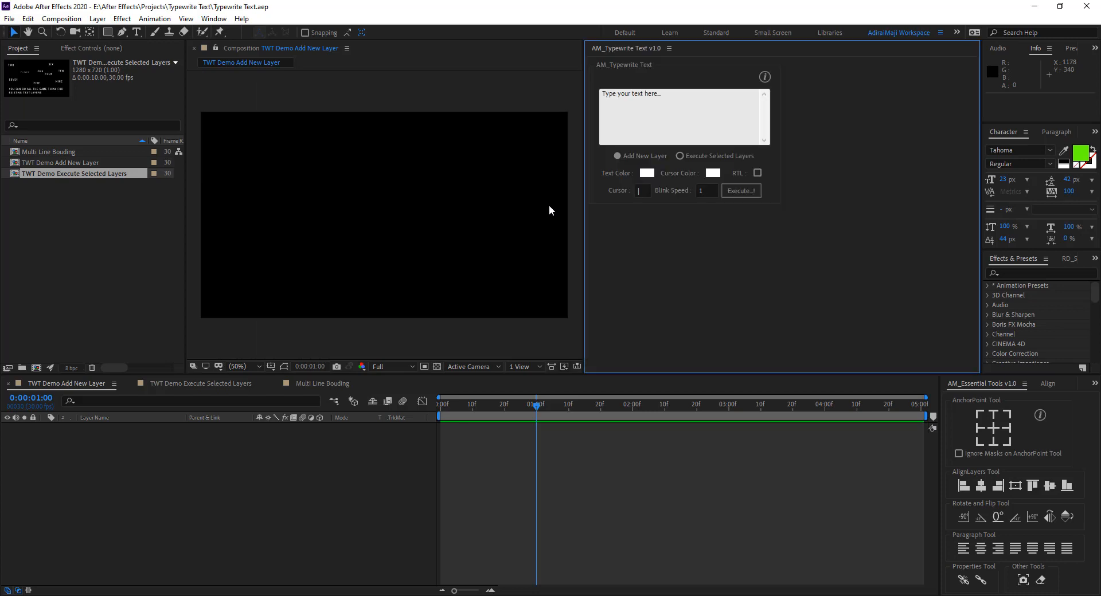
{"action": "left_click_drag", "start_coordinate": [586, 198], "coordinate": [779, 209]}
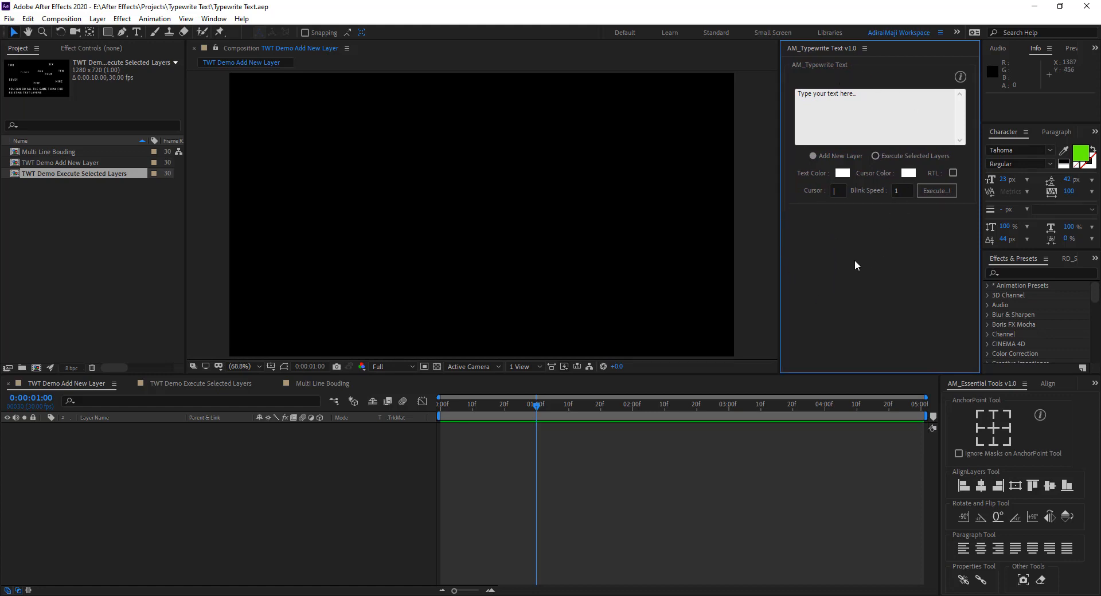
Move the current time to 0:00:05:00 and replace the script's placeholder text with "Type anything you want....".
{"action": "left_click", "coordinate": [710, 505]}
{"action": "left_click_drag", "start_coordinate": [539, 407], "coordinate": [941, 418]}
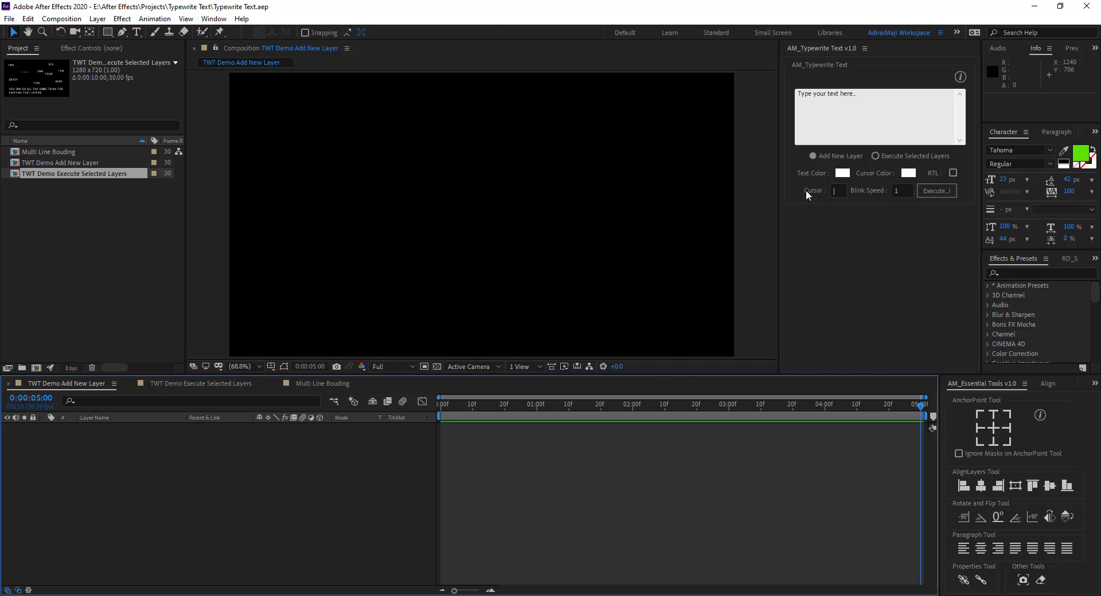
{"action": "left_click", "coordinate": [880, 99]}
{"action": "type", "text": "T"}
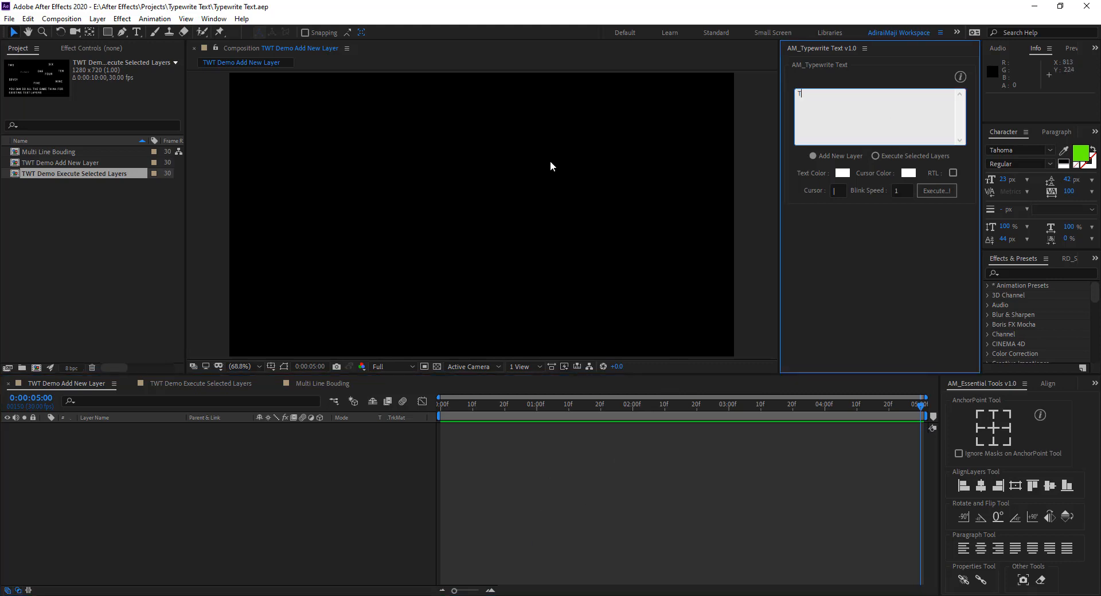
{"action": "type", "text": "ype anything you want..."}
{"action": "left_click_drag", "start_coordinate": [877, 96], "coordinate": [796, 91]}
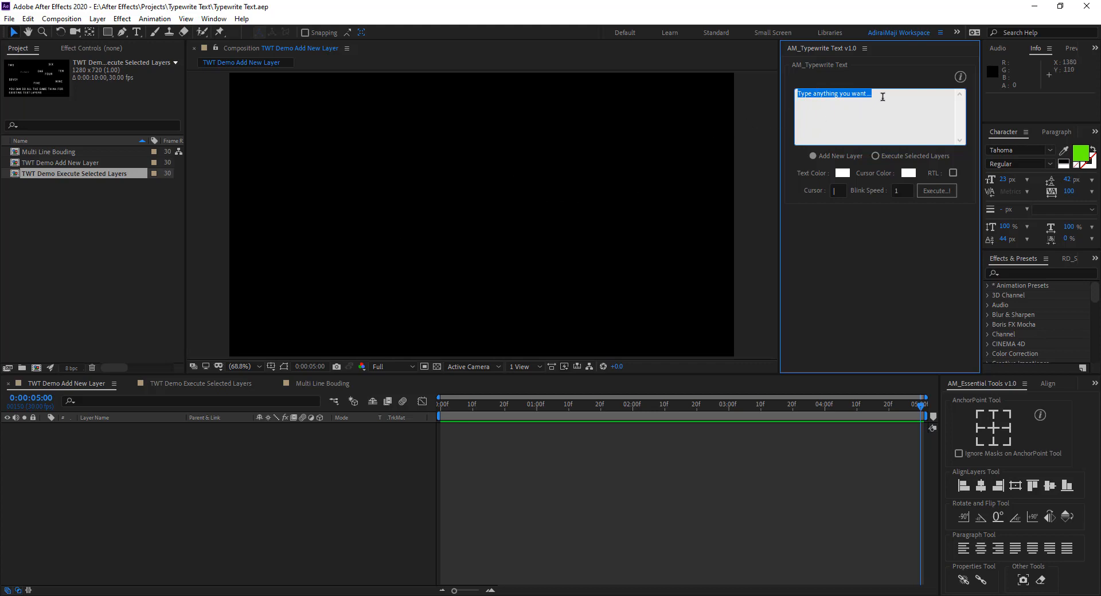
{"action": "left_click_drag", "start_coordinate": [883, 94], "coordinate": [790, 99]}
Set the text color to bright green (5FFF02) and the cursor color to pink (RGB 255, 66, 224).
{"action": "left_click", "coordinate": [843, 173]}
{"action": "left_click", "coordinate": [668, 187]}
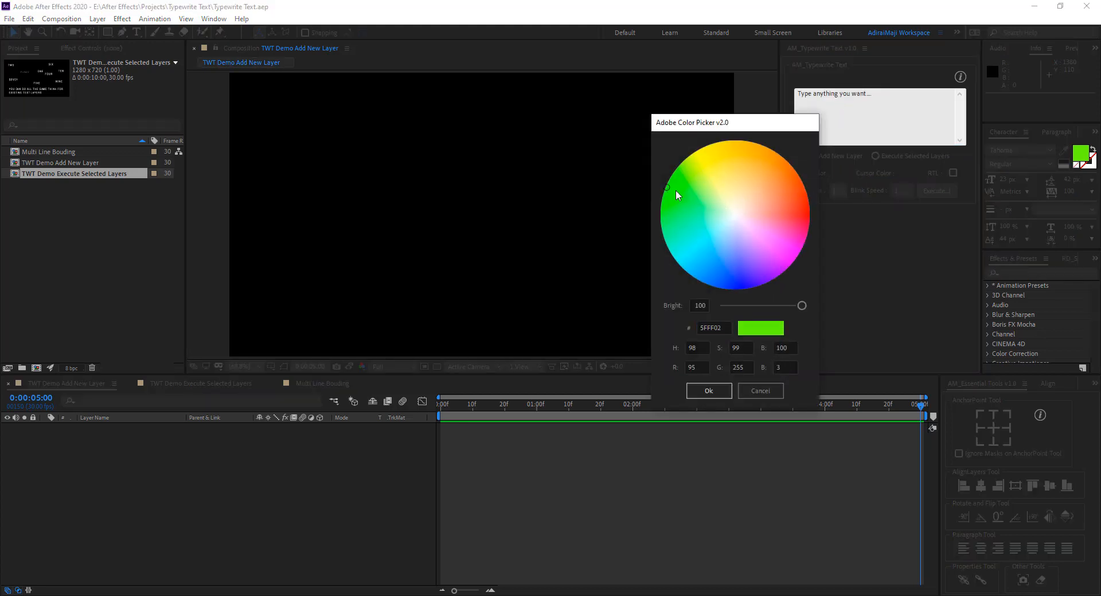
{"action": "left_click", "coordinate": [708, 392]}
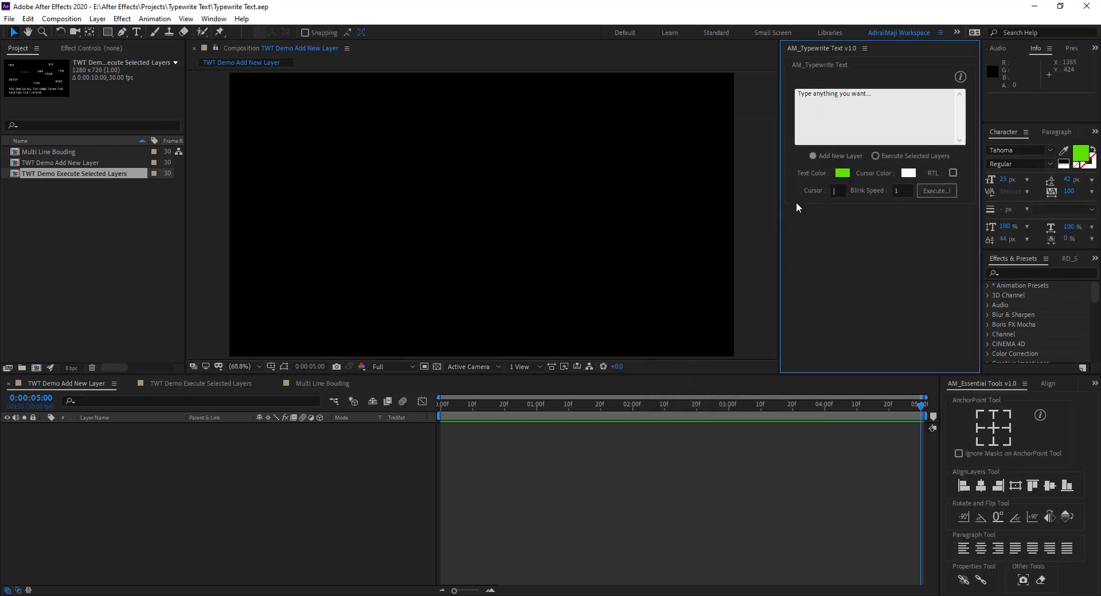
{"action": "left_click", "coordinate": [904, 178]}
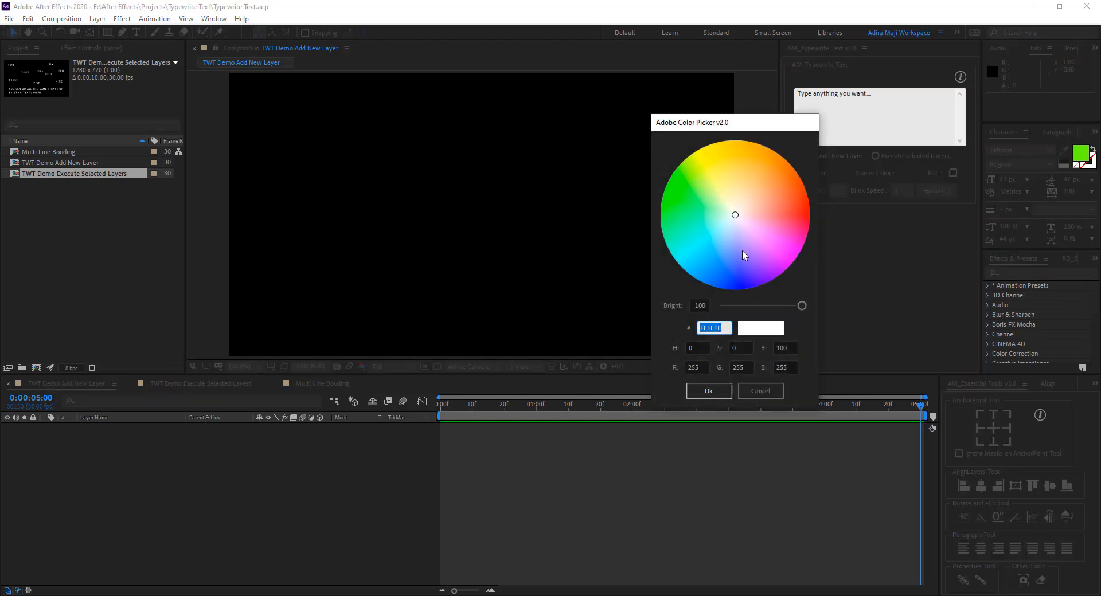
{"action": "left_click", "coordinate": [760, 226]}
{"action": "left_click_drag", "start_coordinate": [772, 244], "coordinate": [780, 257]}
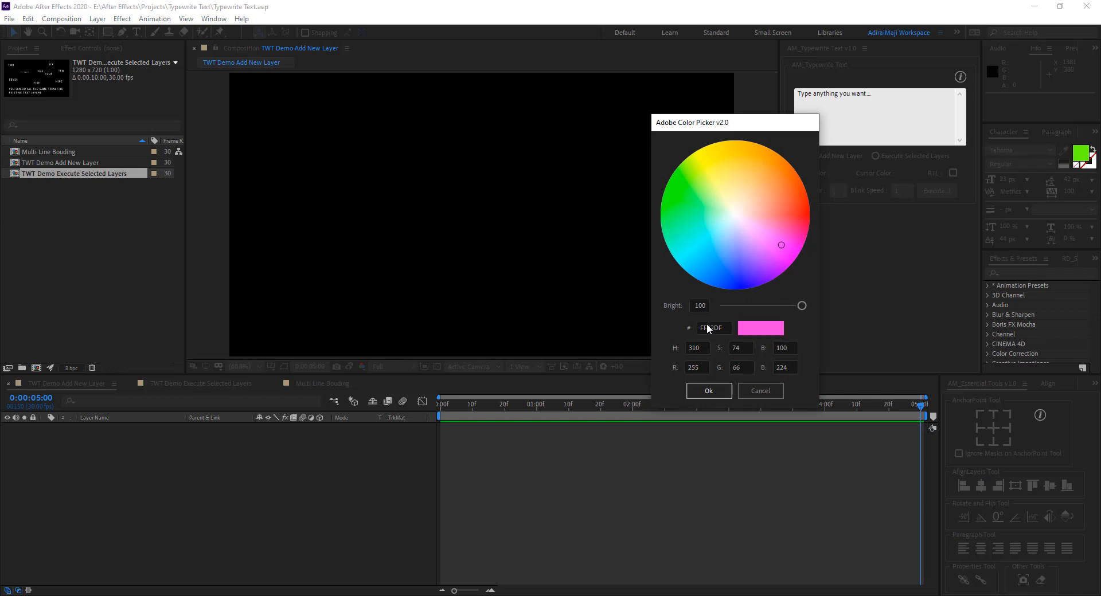
{"action": "left_click", "coordinate": [709, 391]}
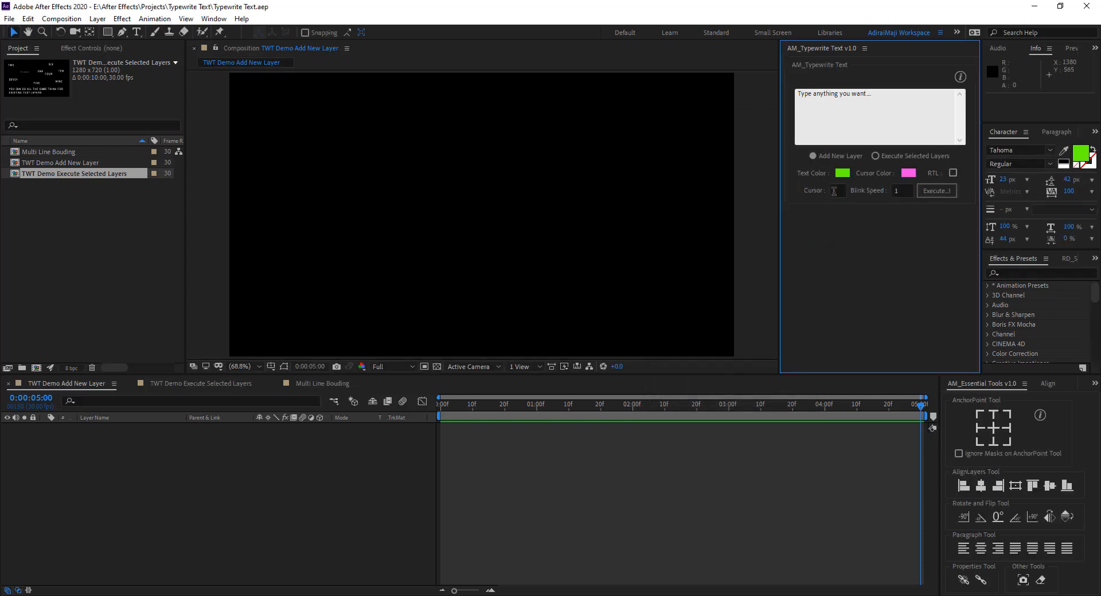
Set the typewriter cursor character to "<" and generate the new typewriter text layer.
{"action": "left_click", "coordinate": [829, 191]}
{"action": "type", "text": "<"}
{"action": "left_click", "coordinate": [937, 191]}
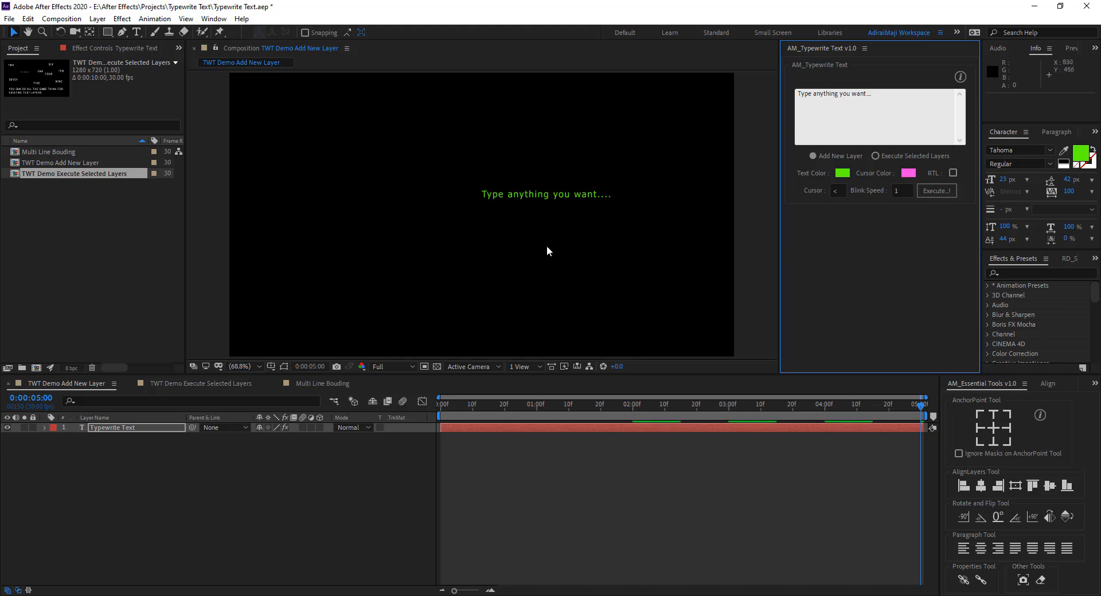
Enlarge the green text to 34 px near the upper edge of the composition and preview its typewriter animation.
{"action": "left_click_drag", "start_coordinate": [527, 192], "coordinate": [478, 208]}
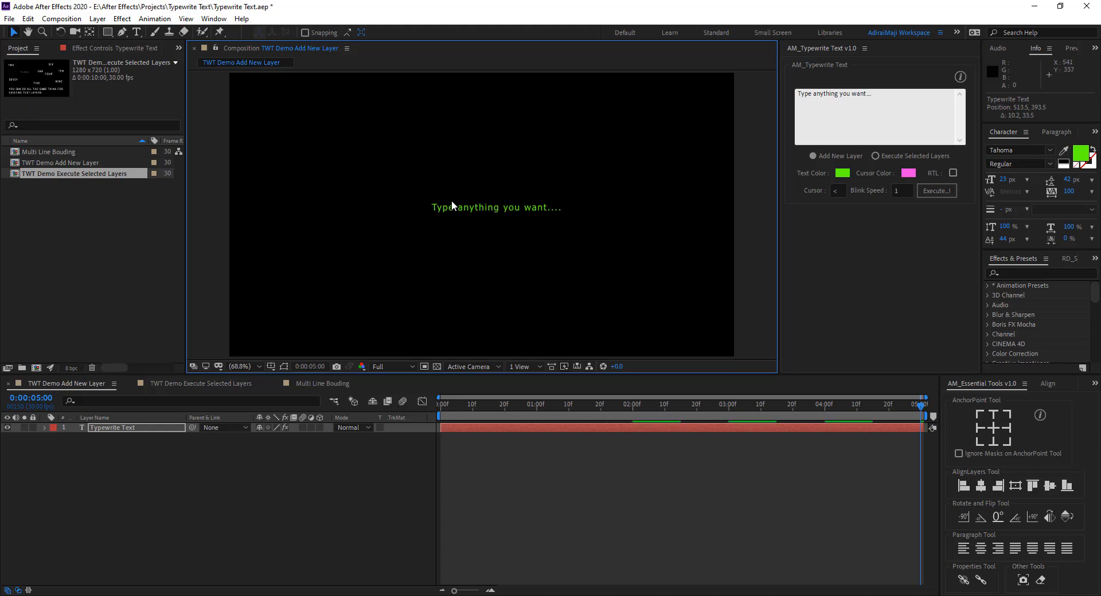
{"action": "left_click_drag", "start_coordinate": [1004, 179], "coordinate": [1013, 180]}
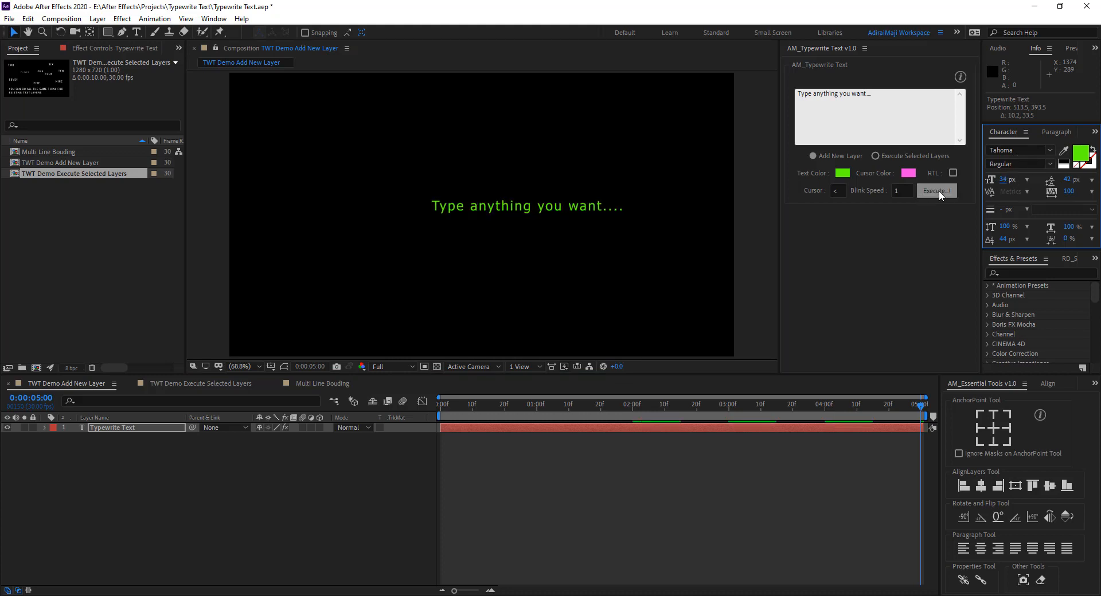
{"action": "left_click_drag", "start_coordinate": [562, 204], "coordinate": [472, 109]}
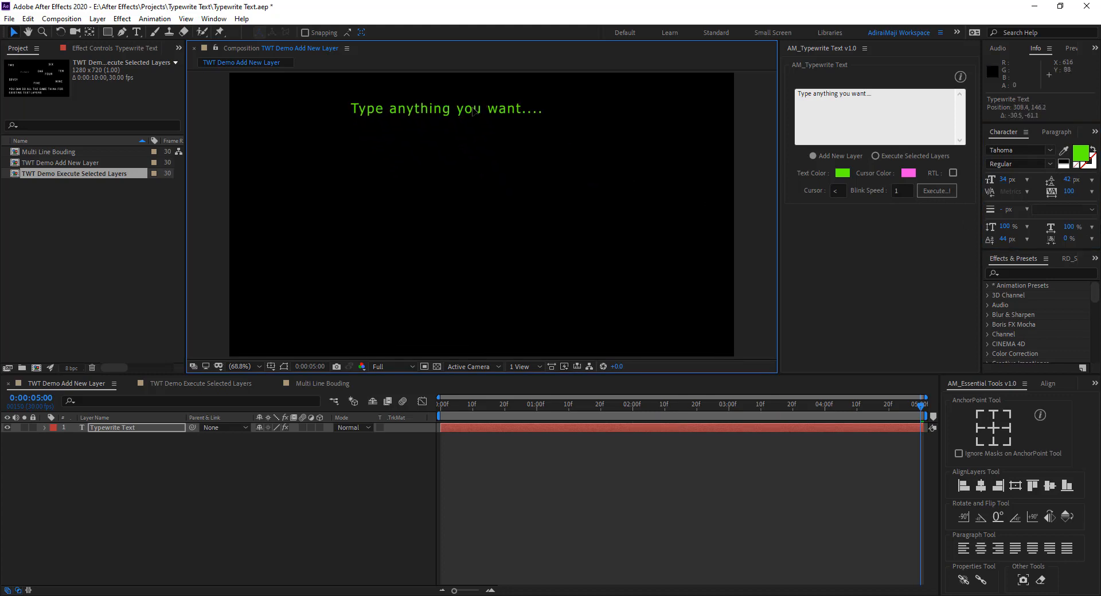
{"action": "key", "text": "space"}
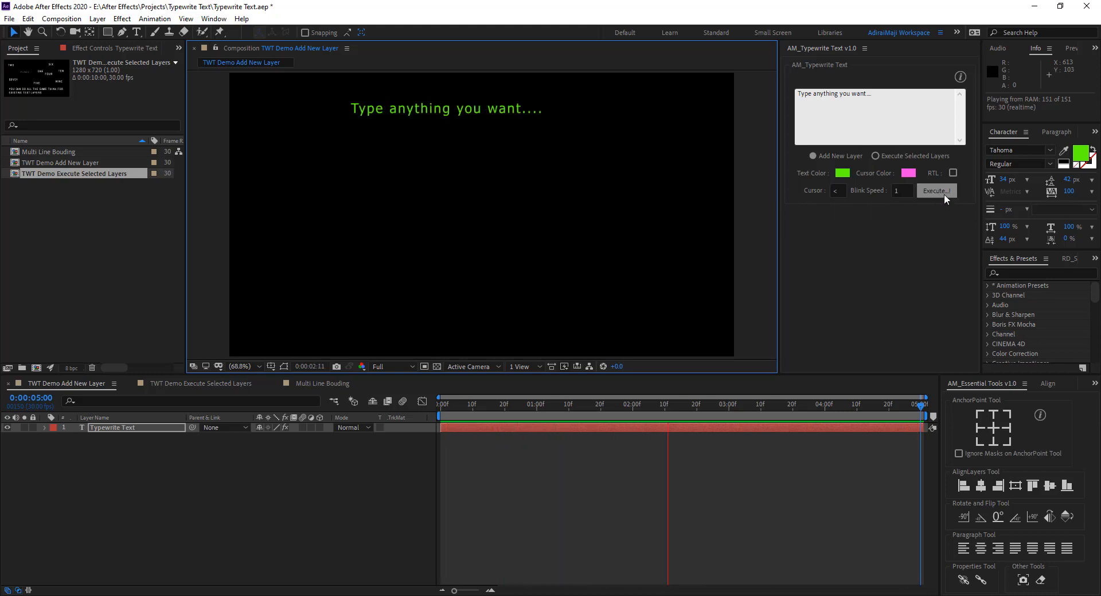
{"action": "key", "text": "space"}
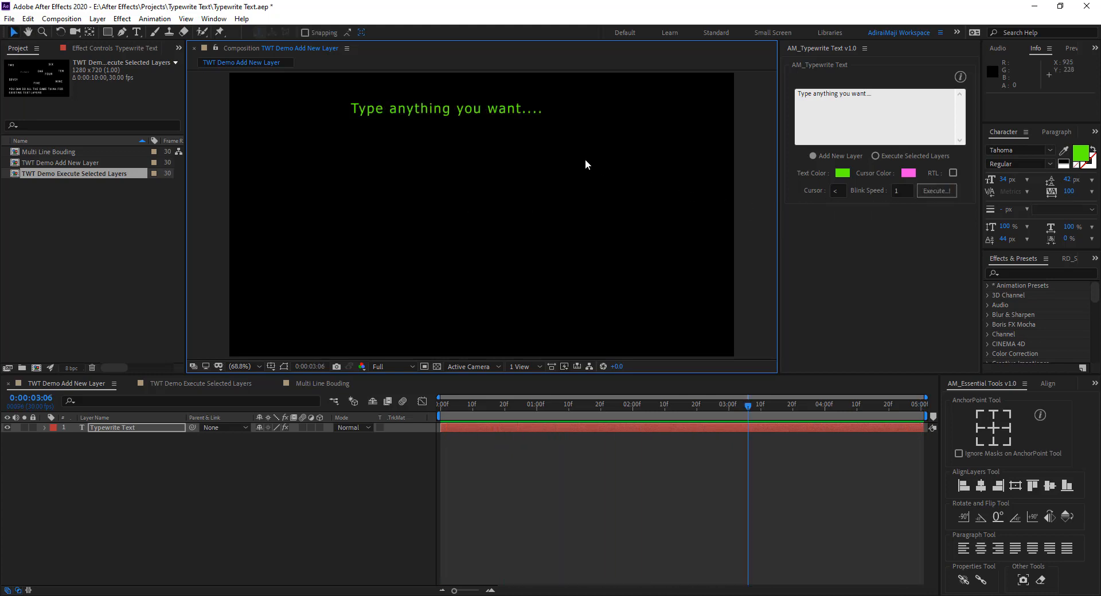
{"action": "key", "text": "space"}
{"action": "key", "text": "space"}
Add a second typewriter text layer with a blink speed of 100 directly below the first and preview both.
{"action": "left_click", "coordinate": [904, 192]}
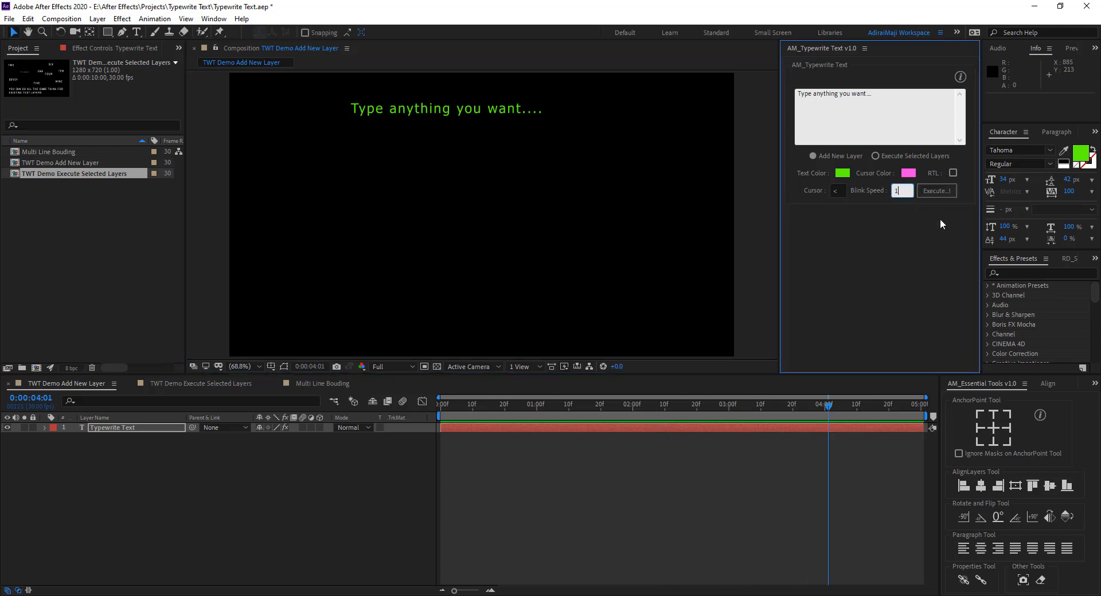
{"action": "type", "text": "00"}
{"action": "left_click", "coordinate": [939, 190]}
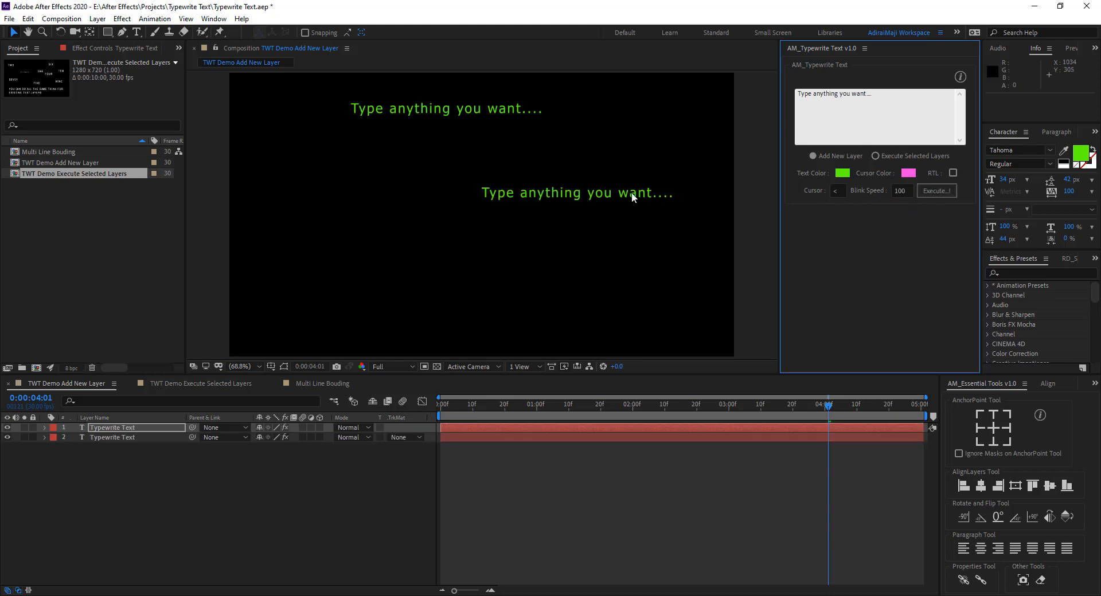
{"action": "left_click_drag", "start_coordinate": [632, 191], "coordinate": [496, 135]}
{"action": "key", "text": "space"}
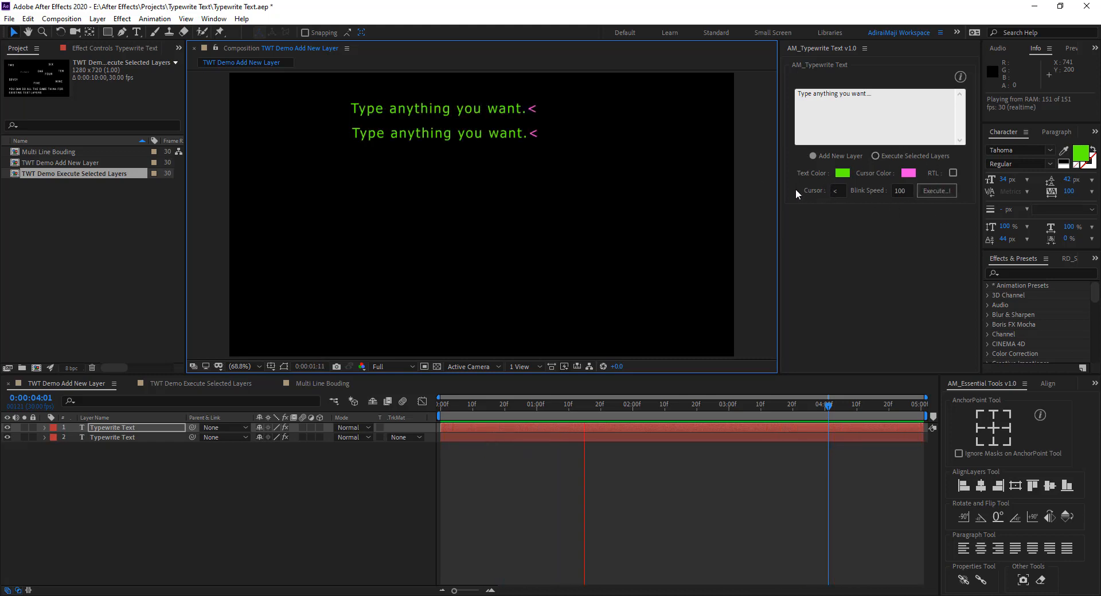
{"action": "key", "text": "space"}
Delete both typewriter text layers and replace the script's text with "how to change typing speed".
{"action": "left_click_drag", "start_coordinate": [134, 472], "coordinate": [146, 384]}
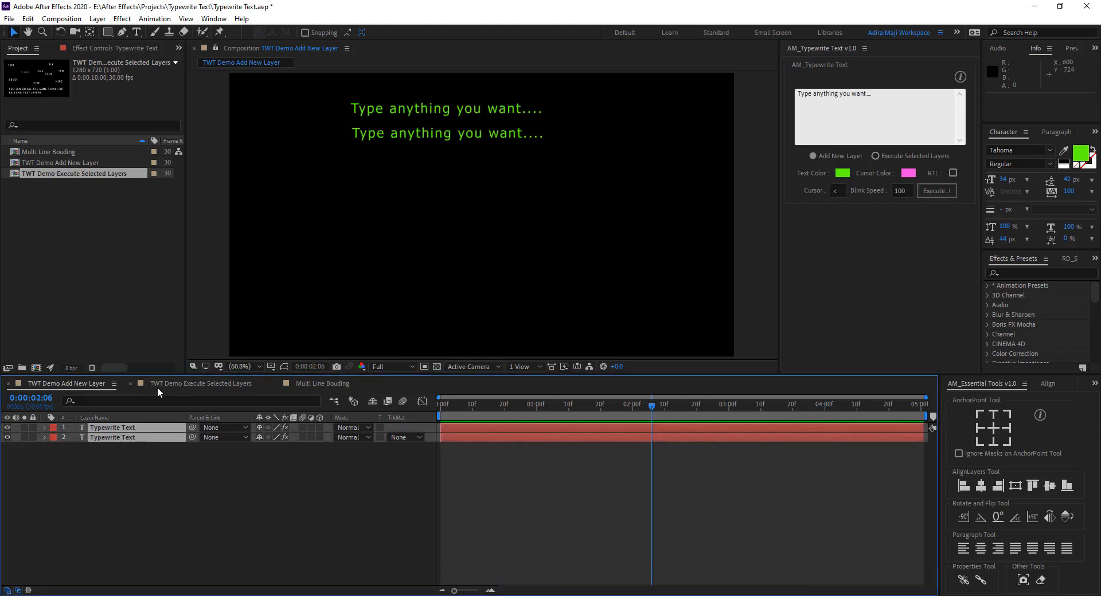
{"action": "key", "text": "Delete"}
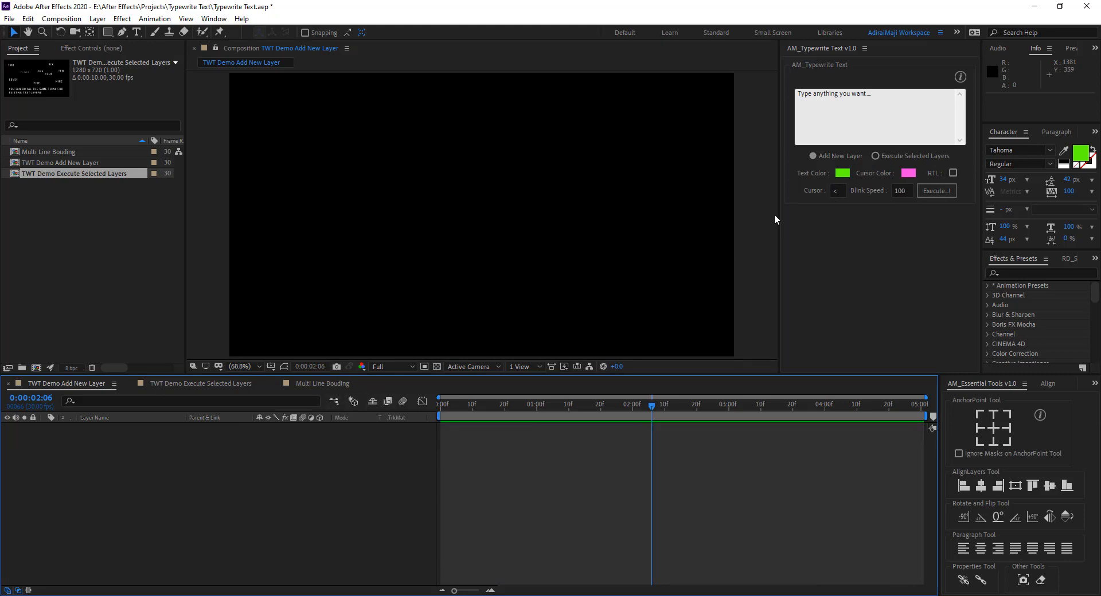
{"action": "left_click_drag", "start_coordinate": [902, 106], "coordinate": [717, 95]}
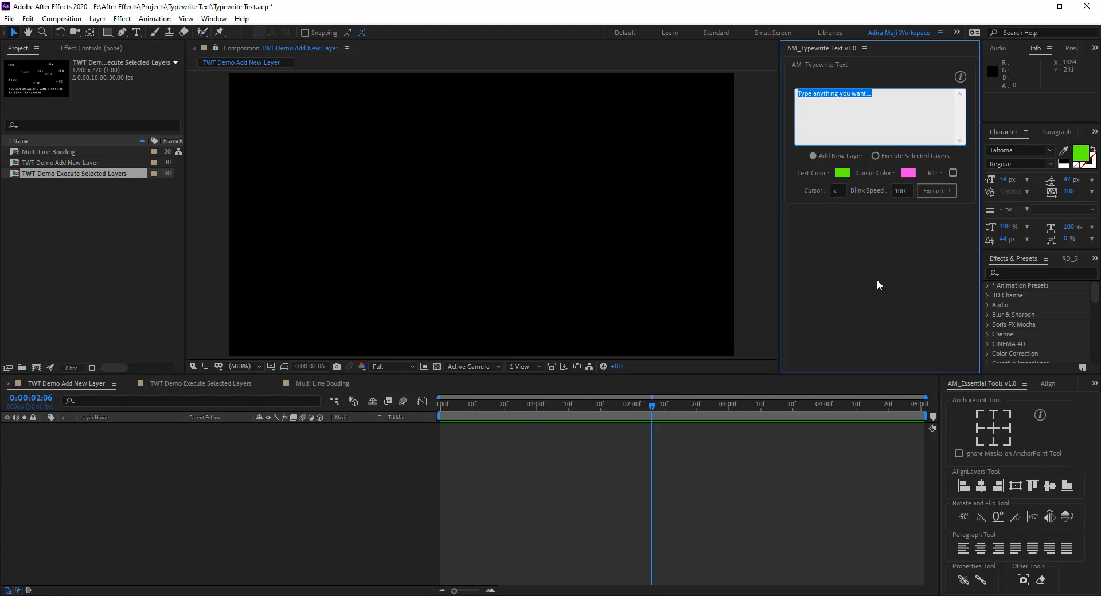
{"action": "type", "text": "how to "}
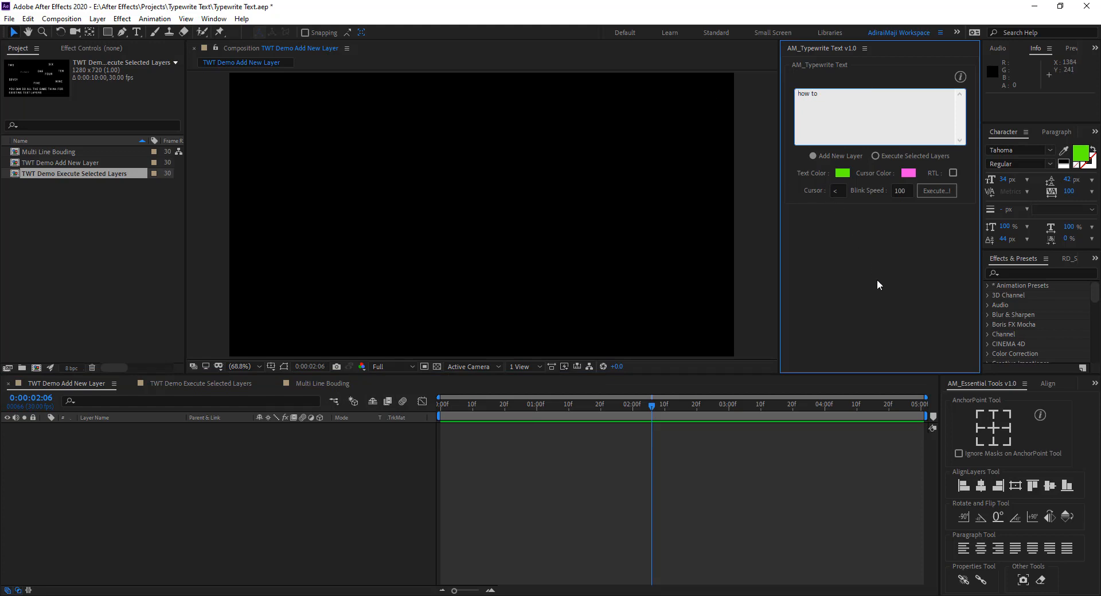
{"action": "type", "text": "change typ"}
{"action": "type", "text": "ing speed"}
Set the blink speed to 1 and the cursor character to "|", and generate the new text layer.
{"action": "left_click_drag", "start_coordinate": [912, 193], "coordinate": [790, 198]}
{"action": "type", "text": "1"}
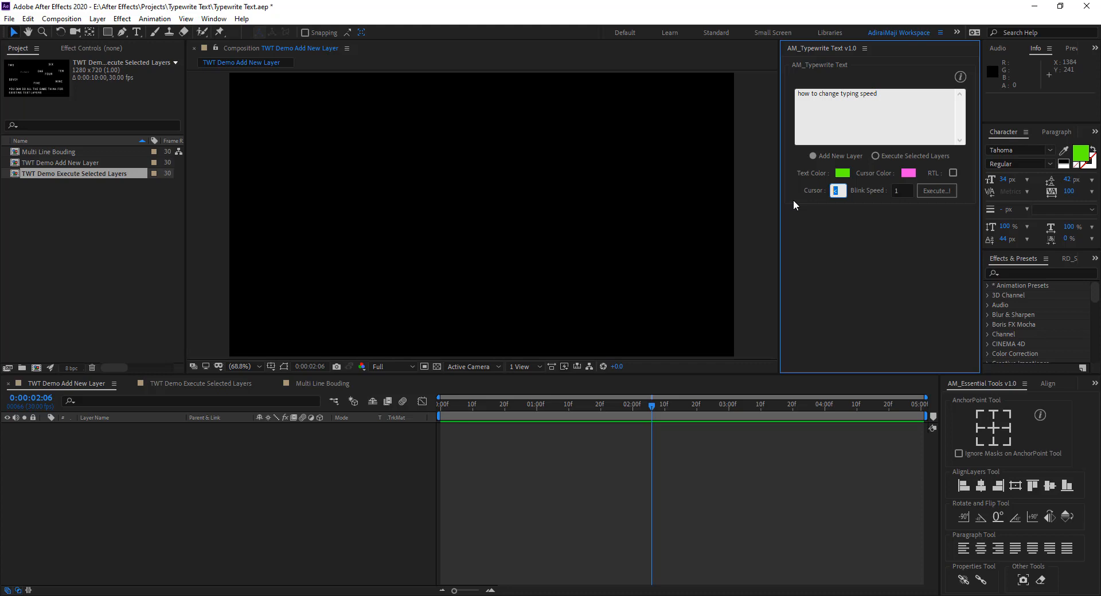
{"action": "left_click", "coordinate": [945, 188]}
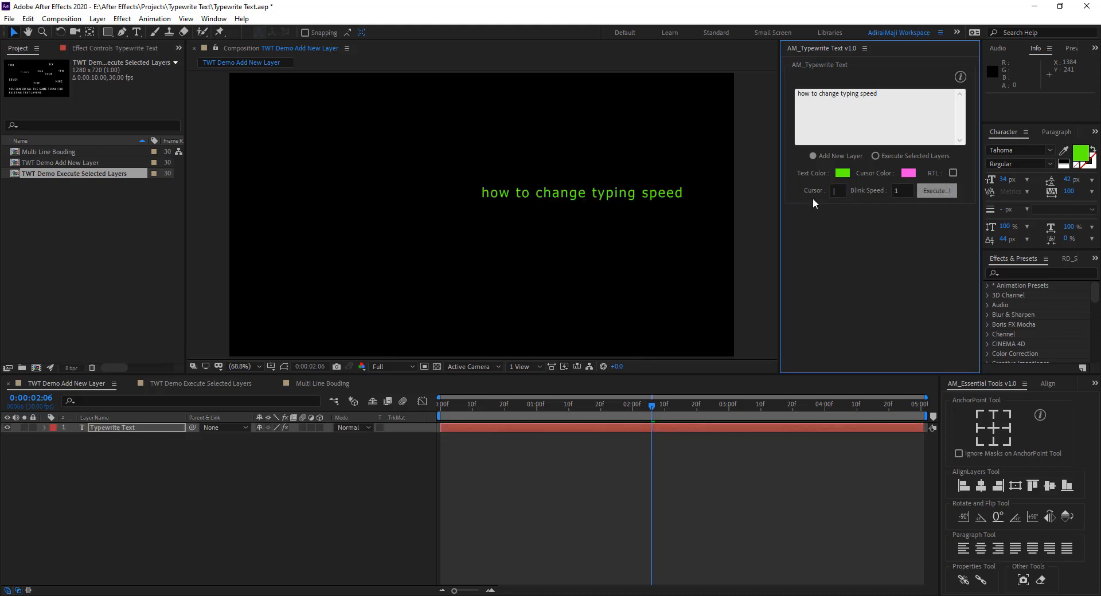
Move the new text to about position 228, 298 in the composition and preview its typing animation.
{"action": "left_click_drag", "start_coordinate": [617, 196], "coordinate": [453, 169]}
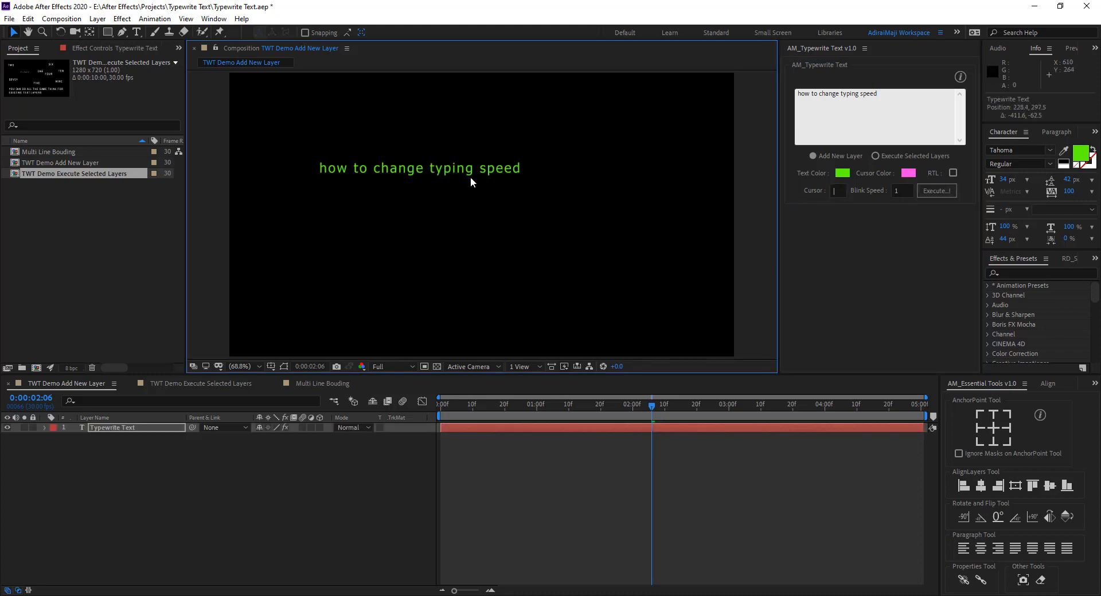
{"action": "left_click", "coordinate": [480, 209]}
{"action": "key", "text": "space"}
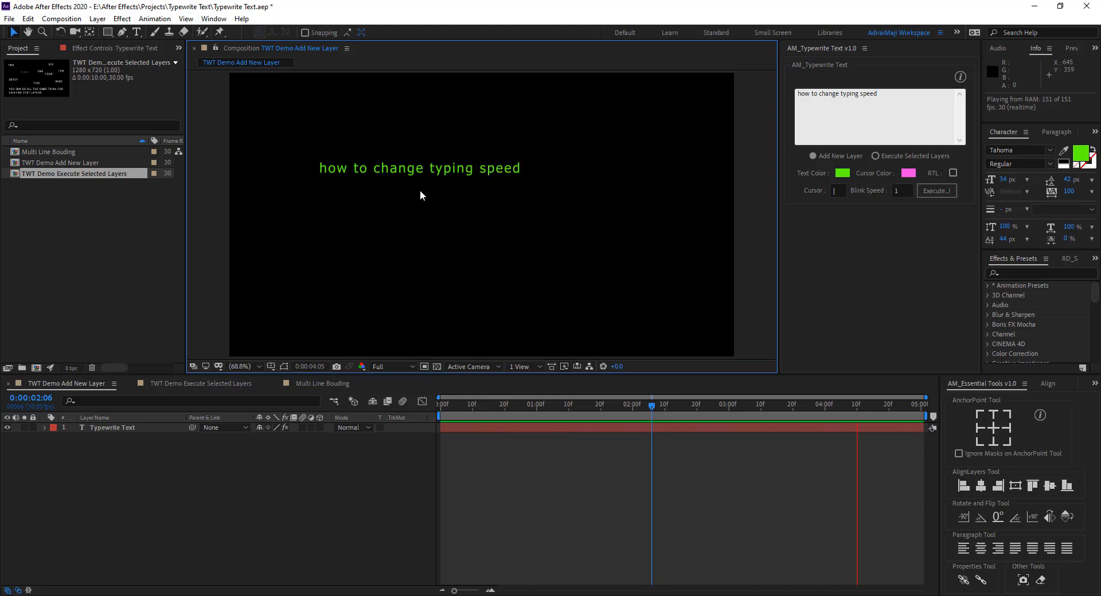
{"action": "key", "text": "space"}
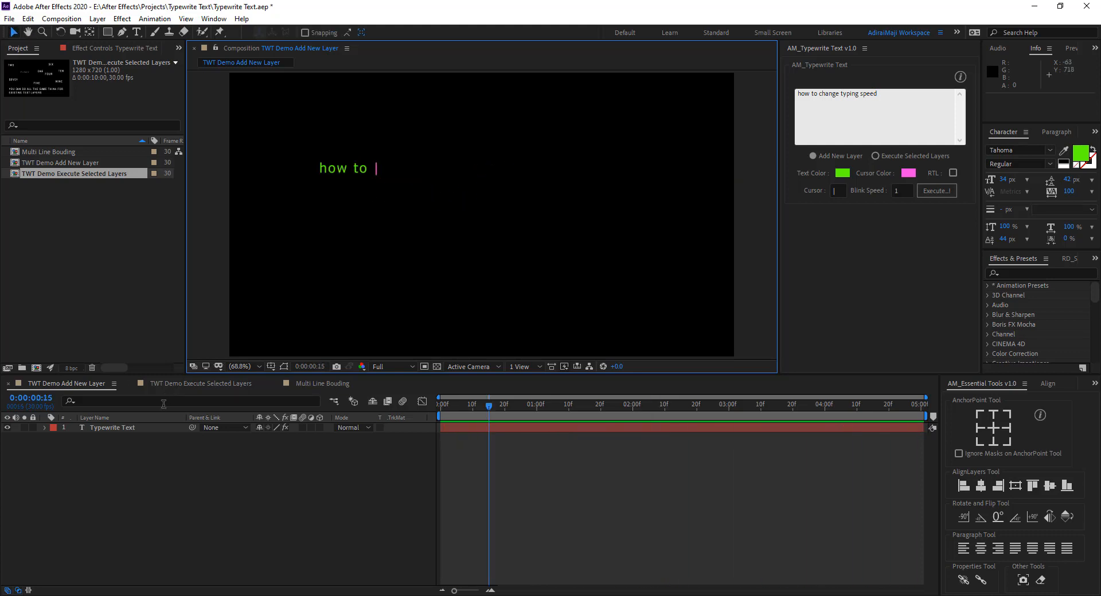
Reveal the keyframed properties of the "how to change typing speed" text layer.
{"action": "left_click", "coordinate": [133, 427]}
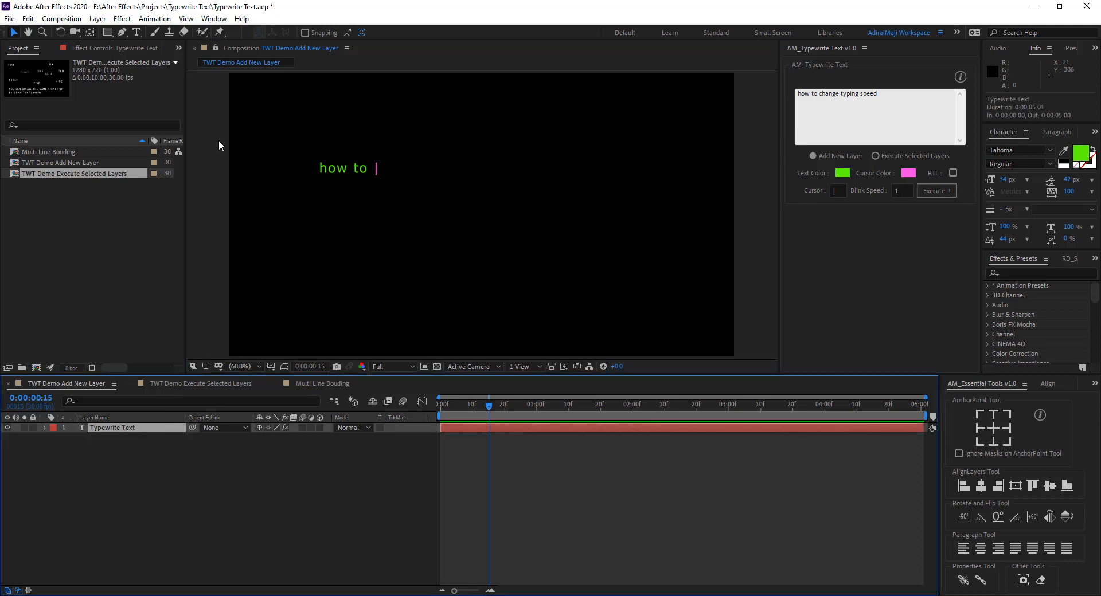
{"action": "left_click", "coordinate": [153, 19]}
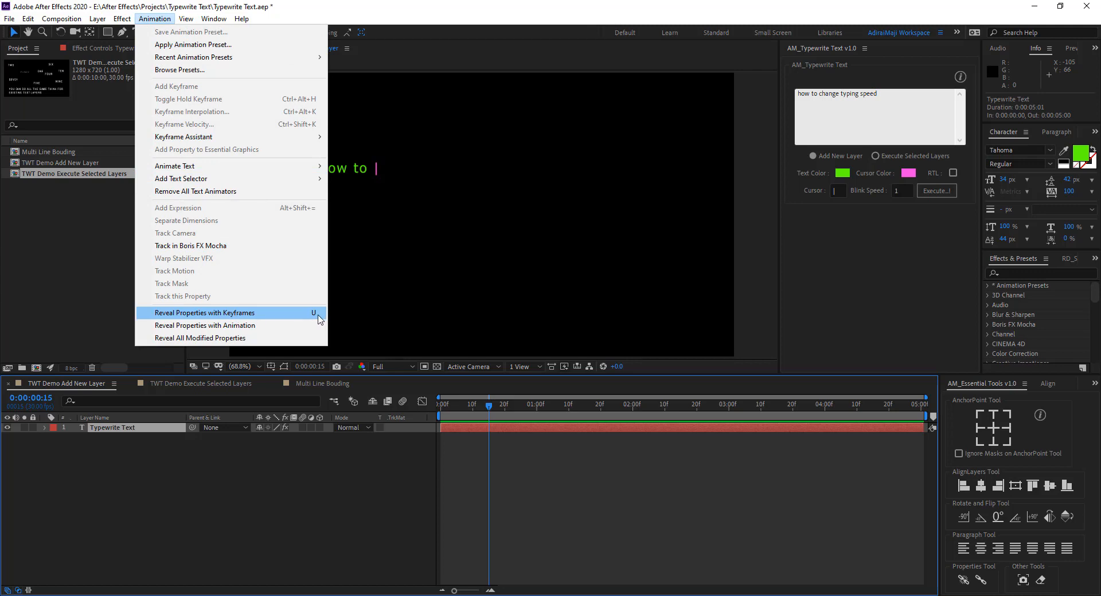
{"action": "left_click", "coordinate": [292, 313]}
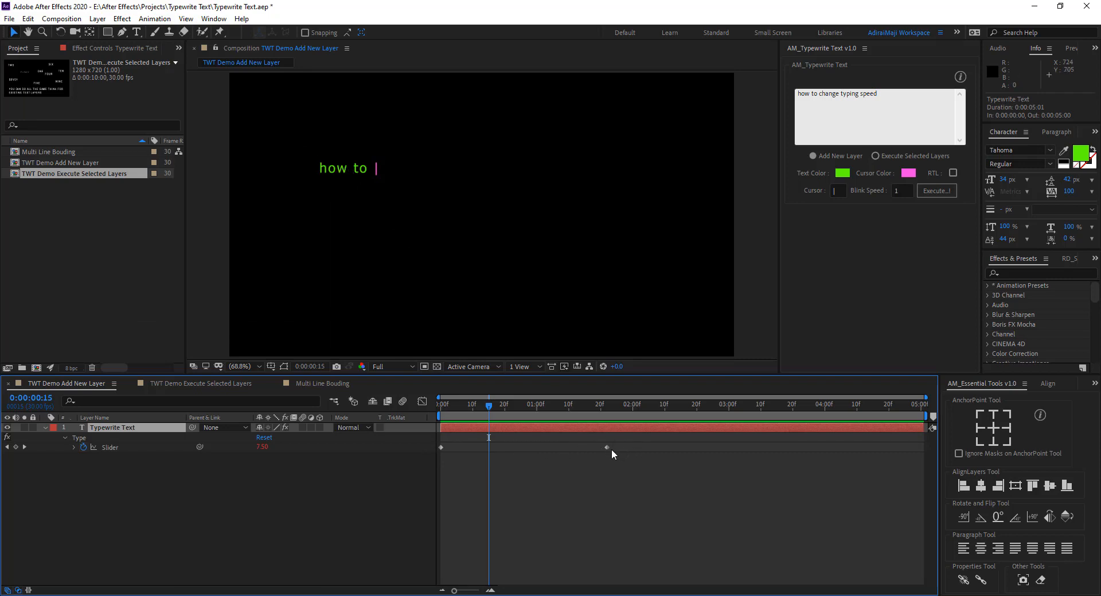
Move the last Slider keyframe to about frame 10 and preview the typing, and move it to 0:00:04:29 and preview again.
{"action": "left_click_drag", "start_coordinate": [608, 447], "coordinate": [473, 447]}
{"action": "key", "text": "space"}
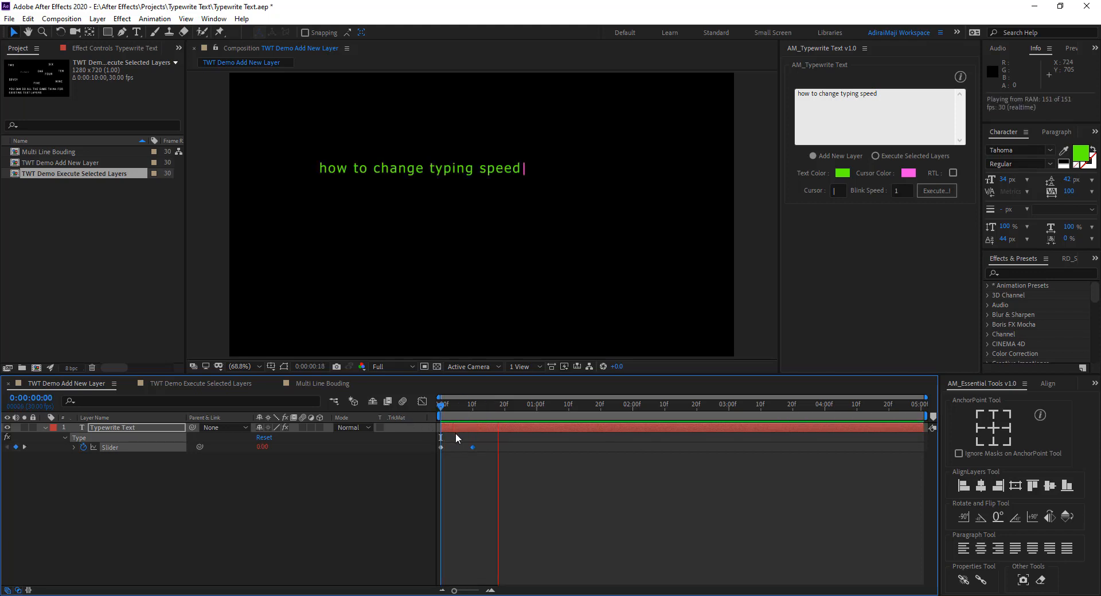
{"action": "left_click_drag", "start_coordinate": [472, 447], "coordinate": [917, 460]}
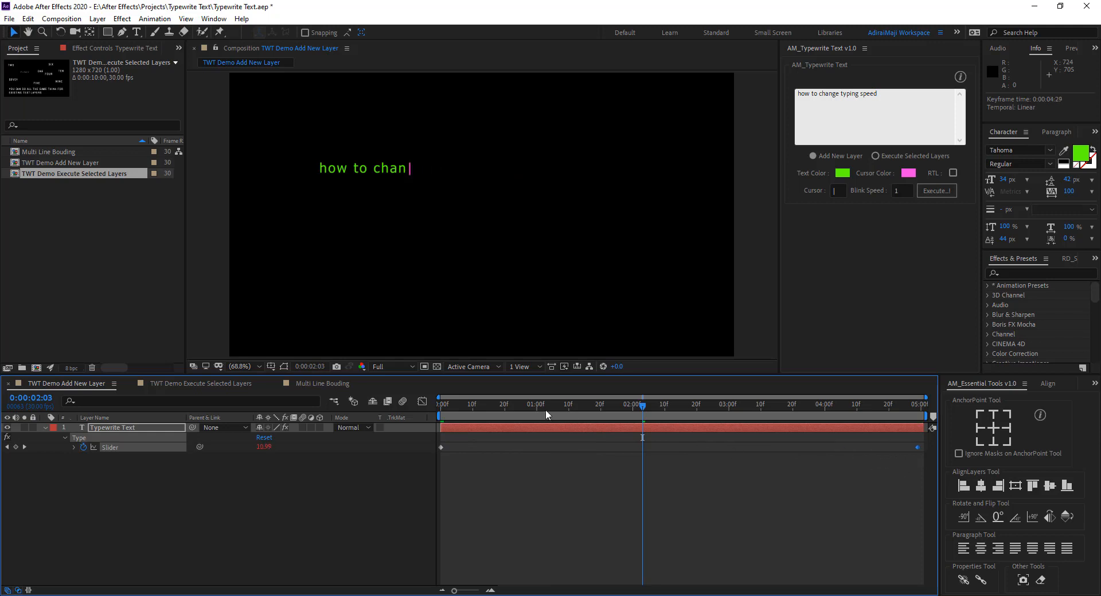
{"action": "left_click", "coordinate": [523, 405]}
{"action": "key", "text": "space"}
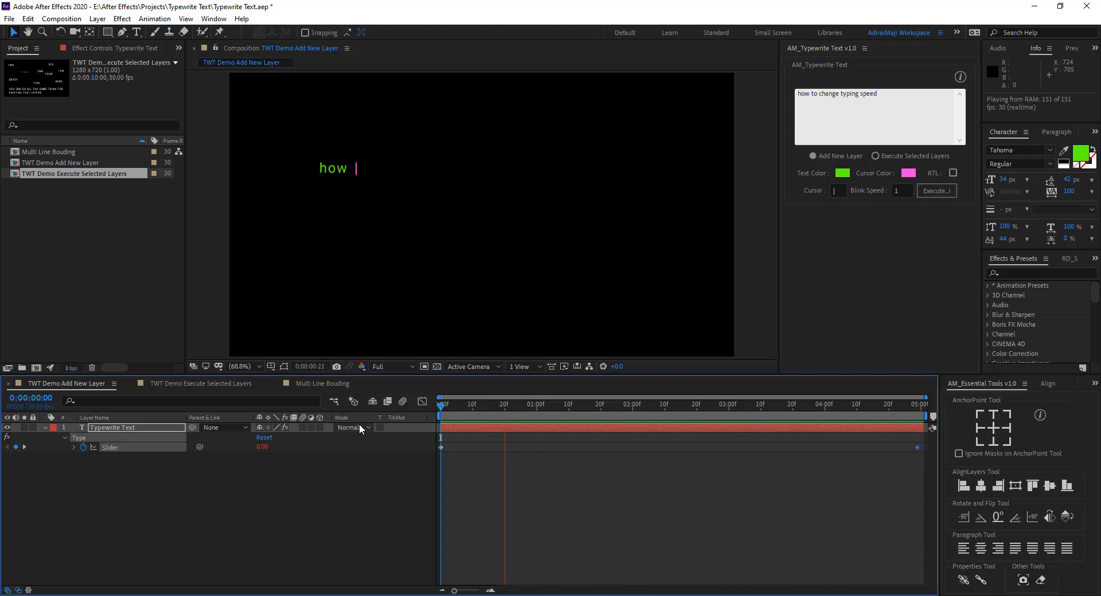
Delete the typewriter text layer and replace the script's text with "how to make pause between animation".
{"action": "left_click", "coordinate": [140, 429]}
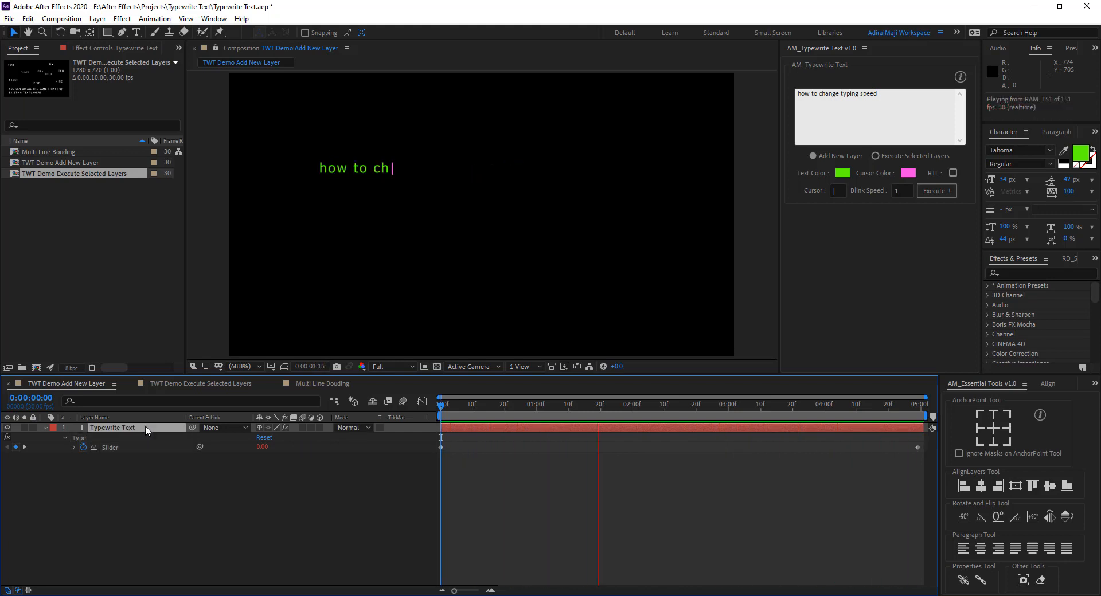
{"action": "key", "text": "space"}
{"action": "key", "text": "Delete"}
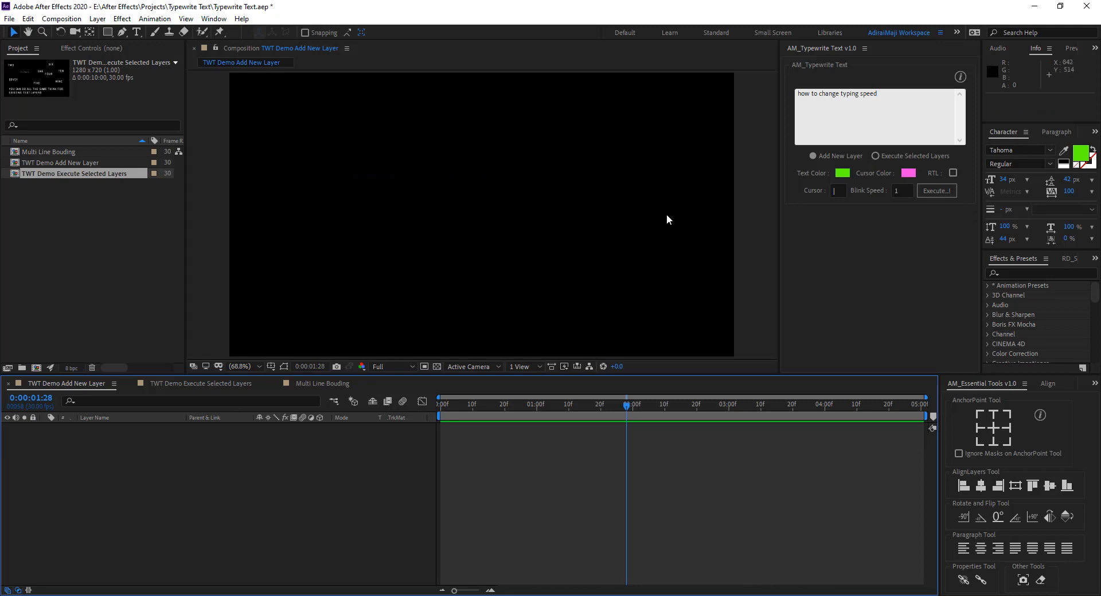
{"action": "left_click", "coordinate": [914, 117]}
{"action": "key", "text": "ctrl+a"}
{"action": "type", "text": "h"}
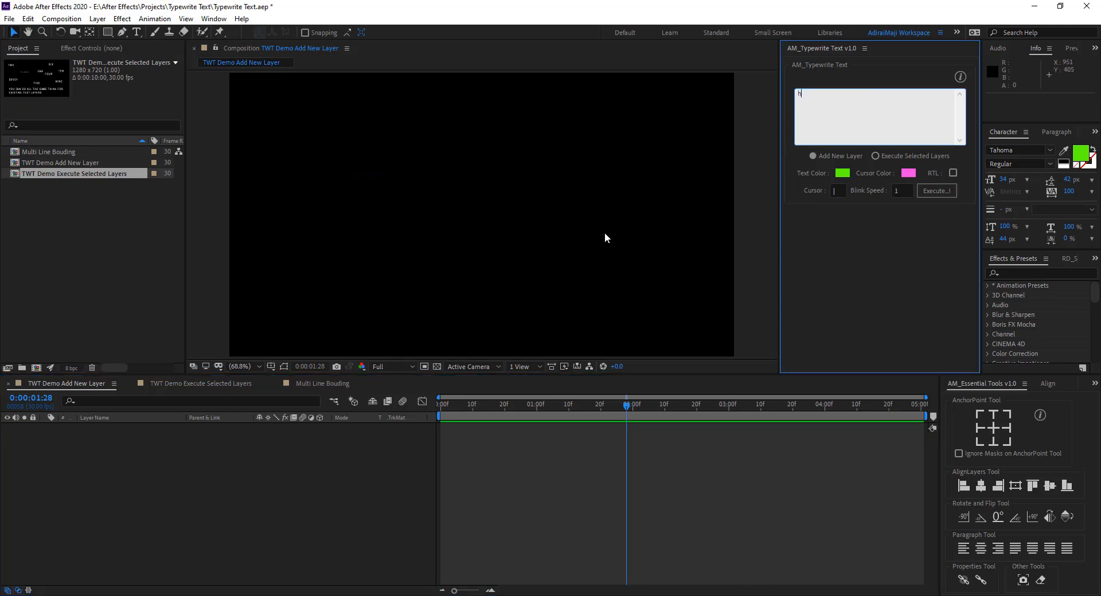
{"action": "type", "text": "ow to make pause between animation"}
Generate the new text layer, move it into the left half of the composition and preview its typing animation.
{"action": "left_click", "coordinate": [934, 190]}
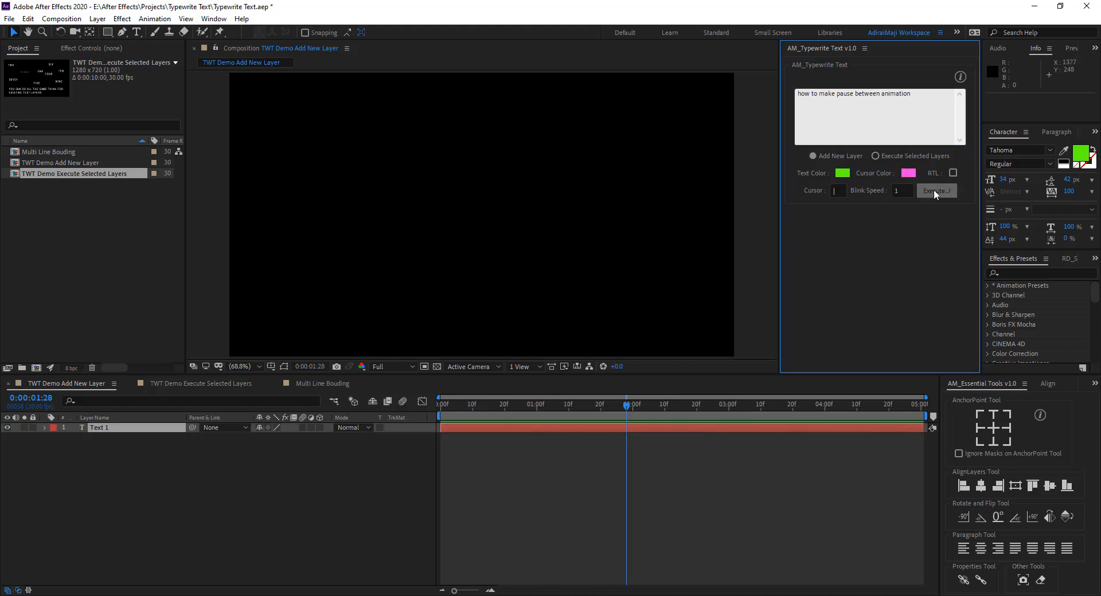
{"action": "left_click_drag", "start_coordinate": [602, 192], "coordinate": [419, 183]}
{"action": "key", "text": "space"}
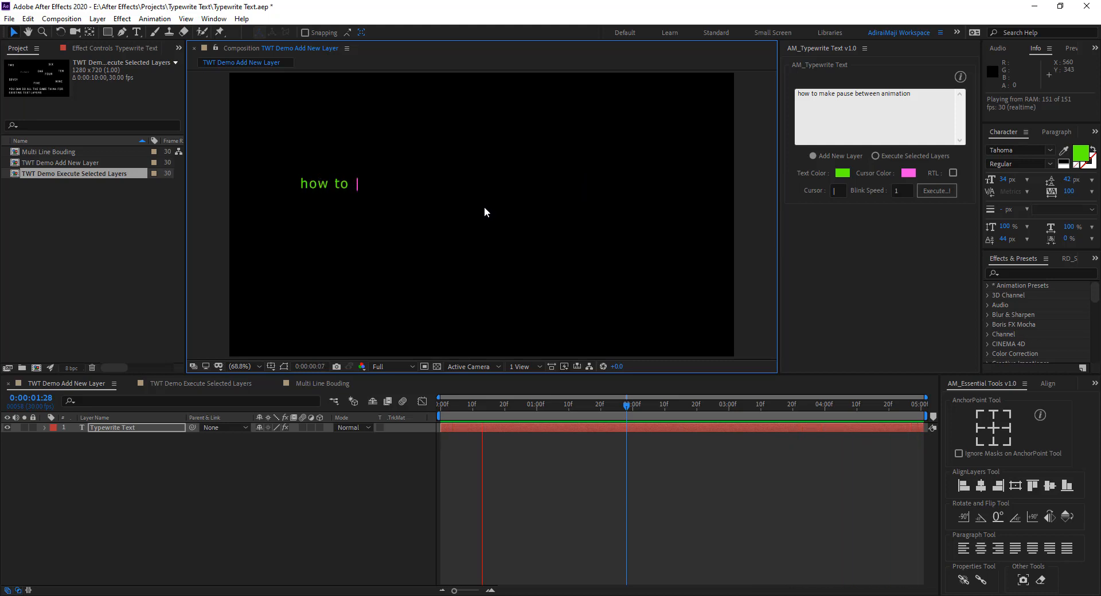
{"action": "key", "text": "space"}
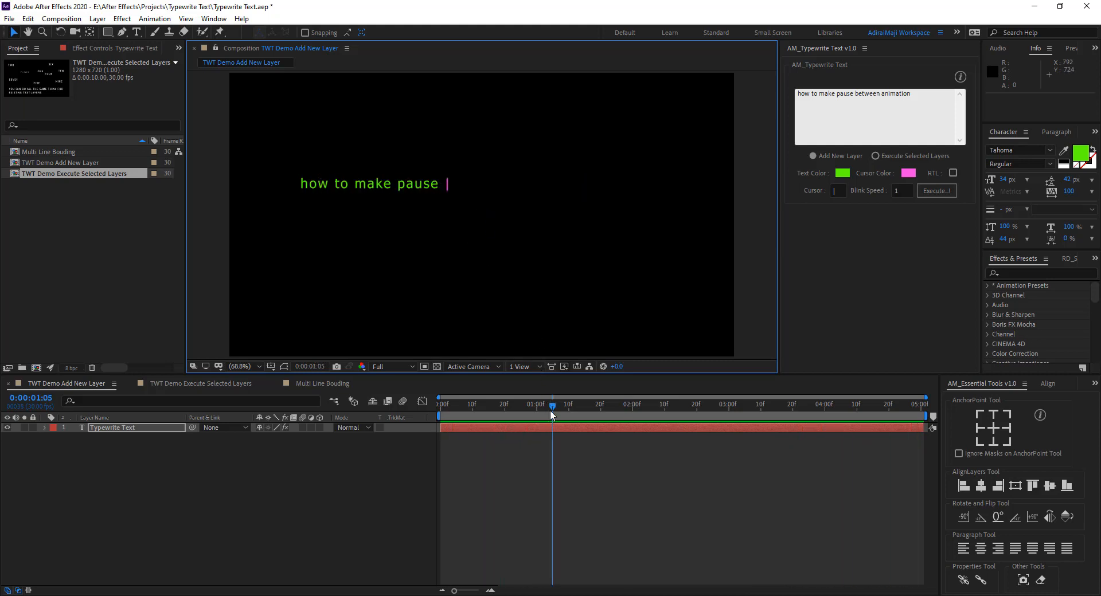
Reveal the text layer's keyframed properties and add a Slider keyframe at 0:00:01:03, right after the word "pause" is typed.
{"action": "left_click_drag", "start_coordinate": [549, 409], "coordinate": [545, 408]}
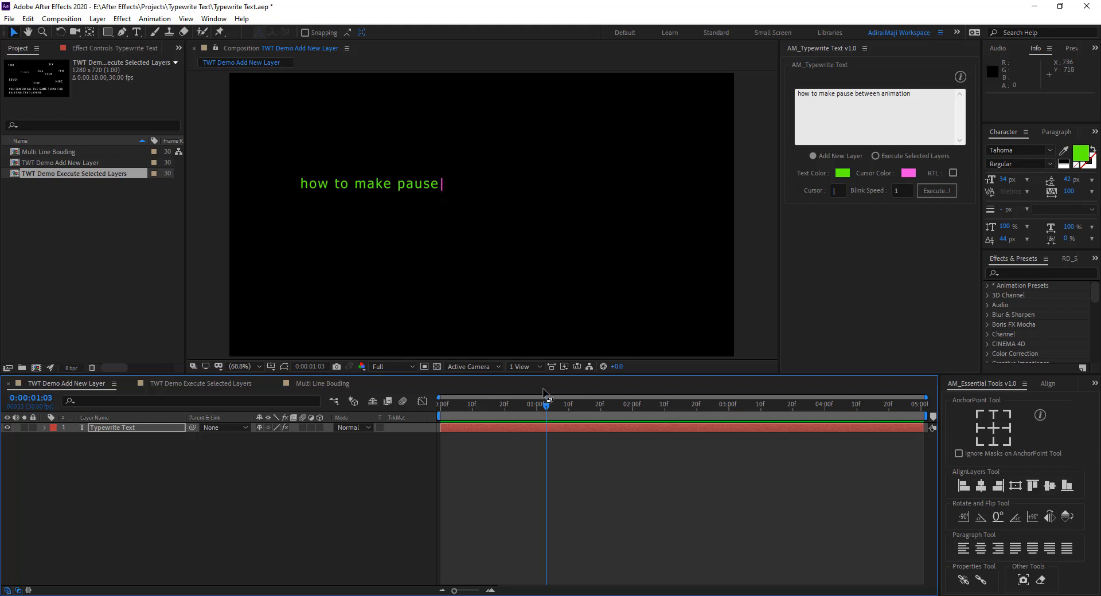
{"action": "mouse_move", "coordinate": [547, 406]}
{"action": "left_mouse_down"}
{"action": "mouse_move", "coordinate": [583, 413]}
{"action": "mouse_move", "coordinate": [546, 419]}
{"action": "left_mouse_up"}
{"action": "left_click", "coordinate": [533, 429]}
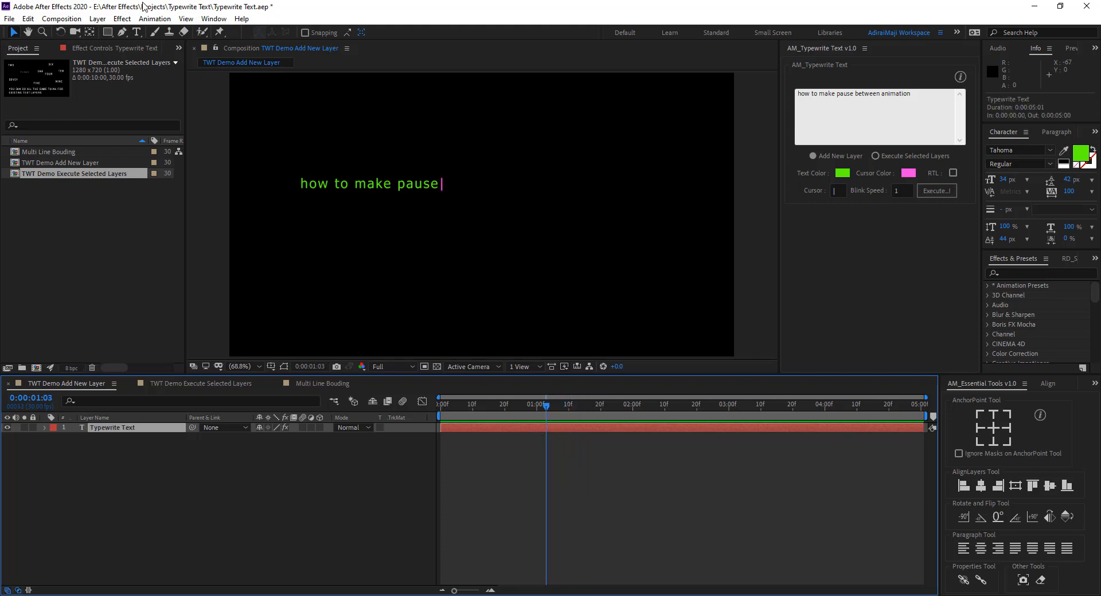
{"action": "left_click", "coordinate": [150, 19]}
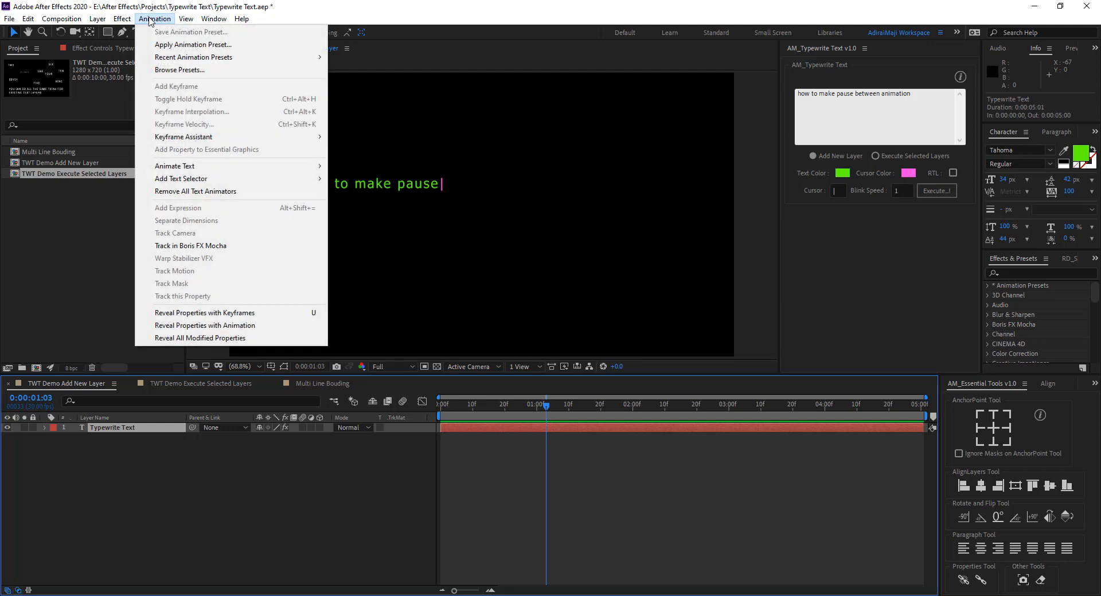
{"action": "left_click", "coordinate": [204, 313]}
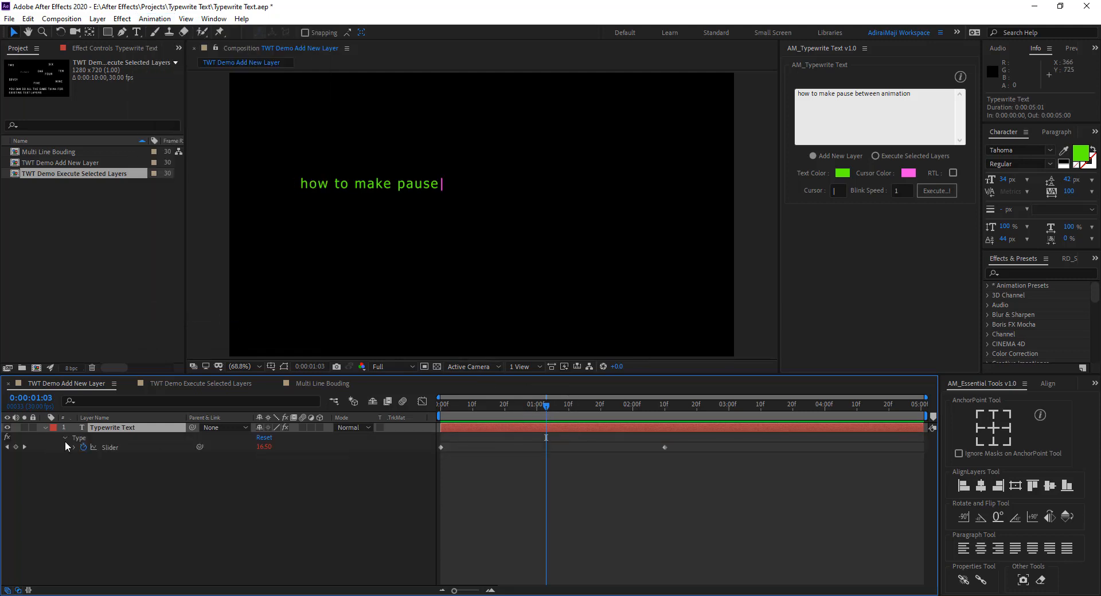
{"action": "left_click", "coordinate": [16, 447]}
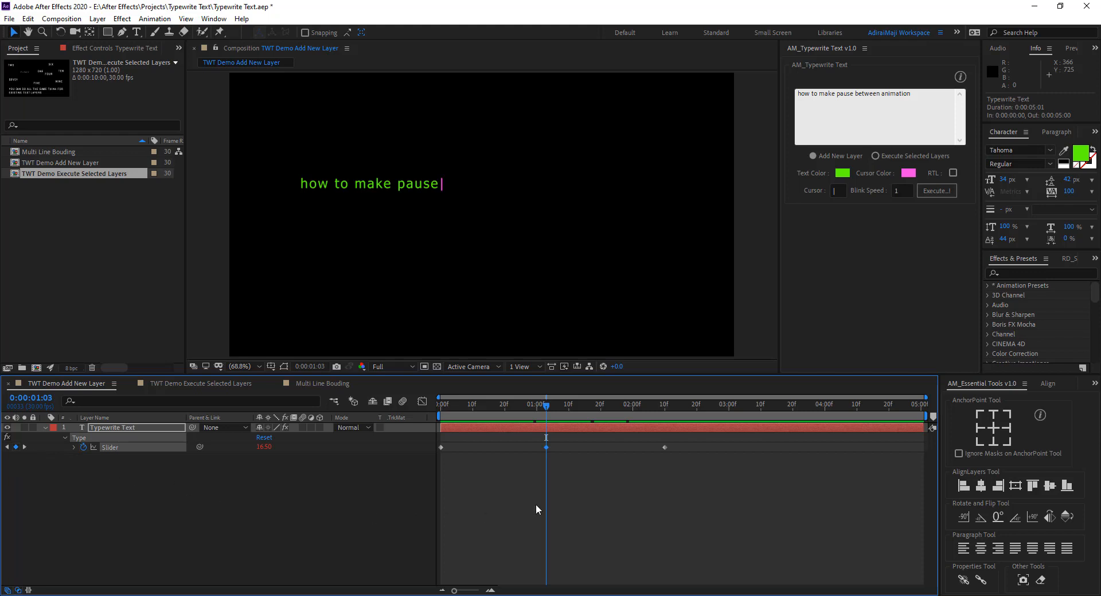
Move the final Slider keyframe to 0:00:02:23 and paste a copy of the 0:00:01:03 keyframe at 0:00:02:14.
{"action": "left_click", "coordinate": [28, 18]}
{"action": "left_click", "coordinate": [52, 88]}
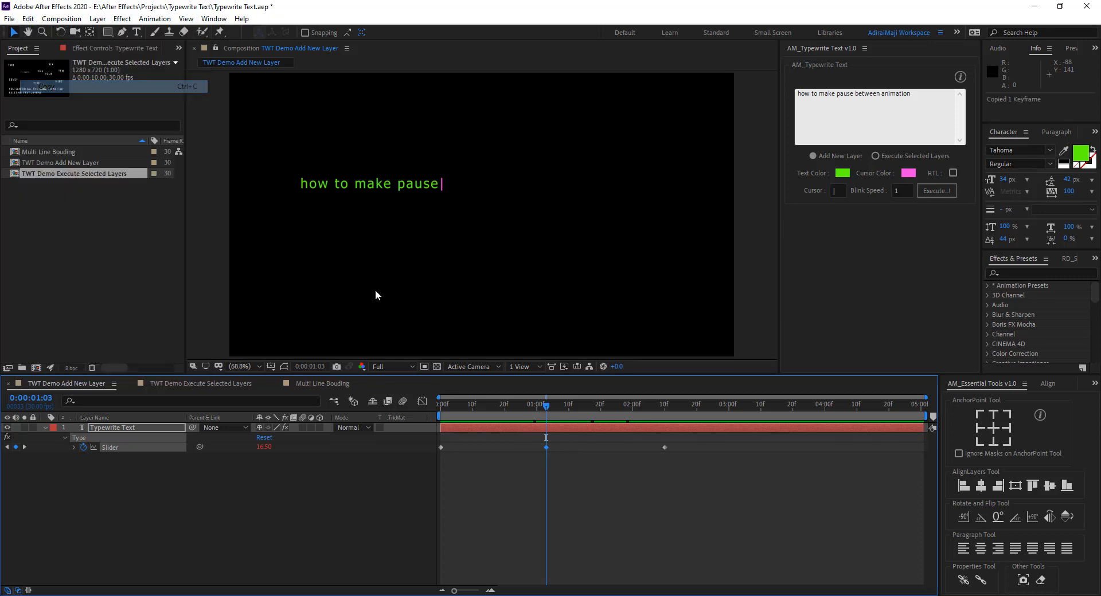
{"action": "left_click_drag", "start_coordinate": [552, 406], "coordinate": [640, 414]}
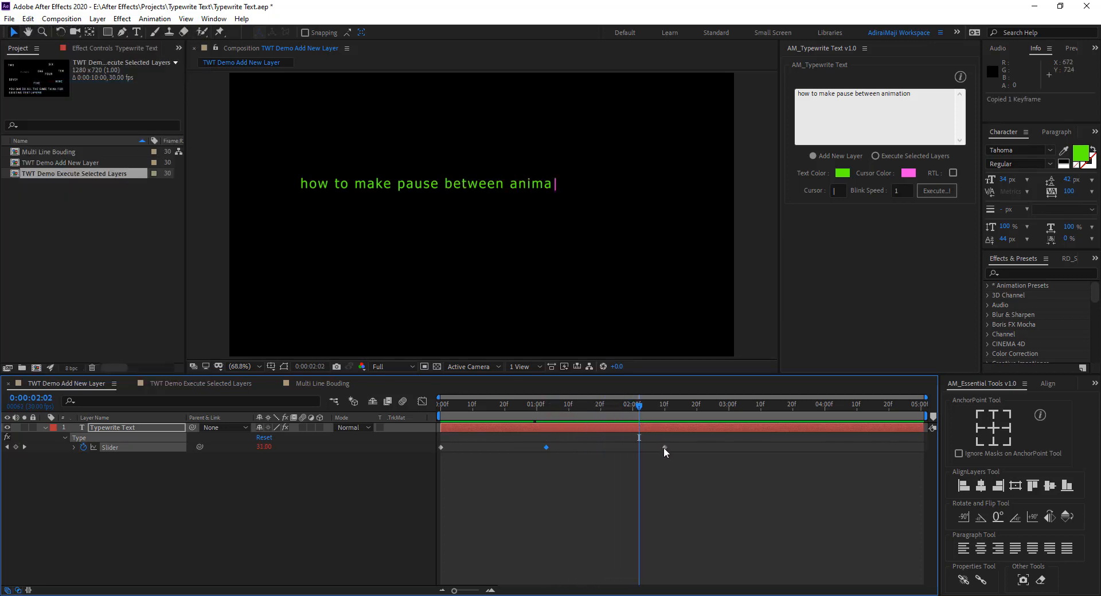
{"action": "left_click_drag", "start_coordinate": [665, 447], "coordinate": [706, 447]}
{"action": "left_click", "coordinate": [659, 408]}
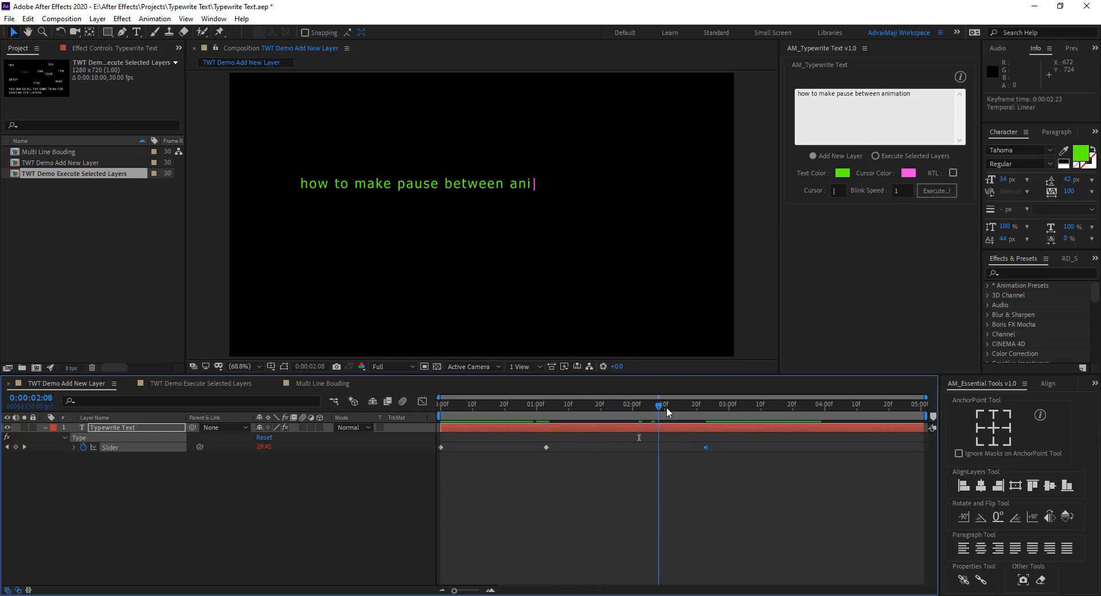
{"action": "left_click", "coordinate": [677, 407]}
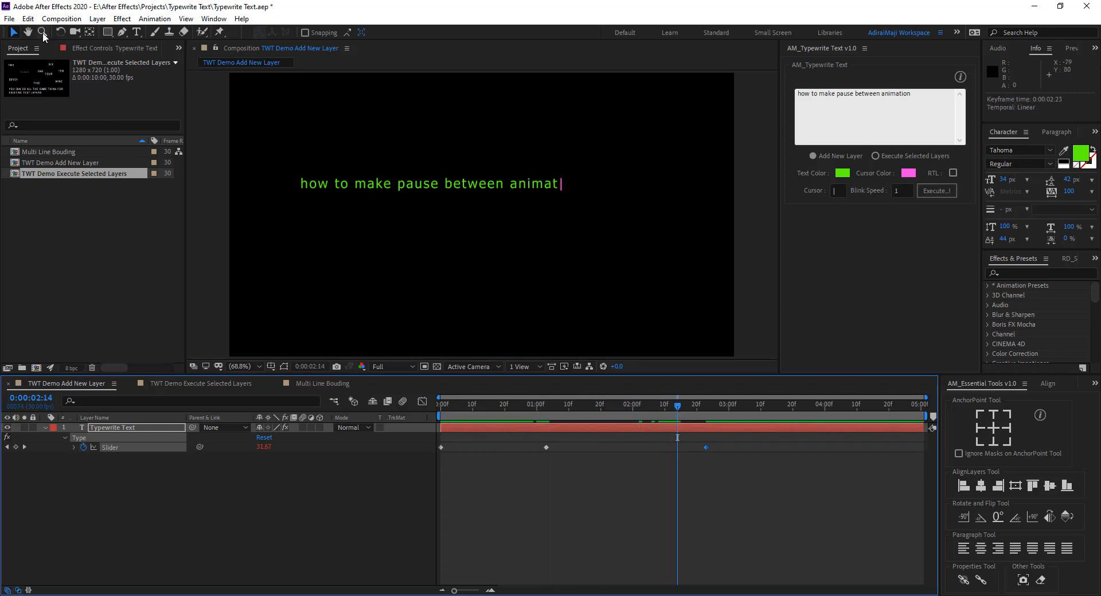
{"action": "left_click", "coordinate": [27, 18]}
{"action": "left_click", "coordinate": [66, 138]}
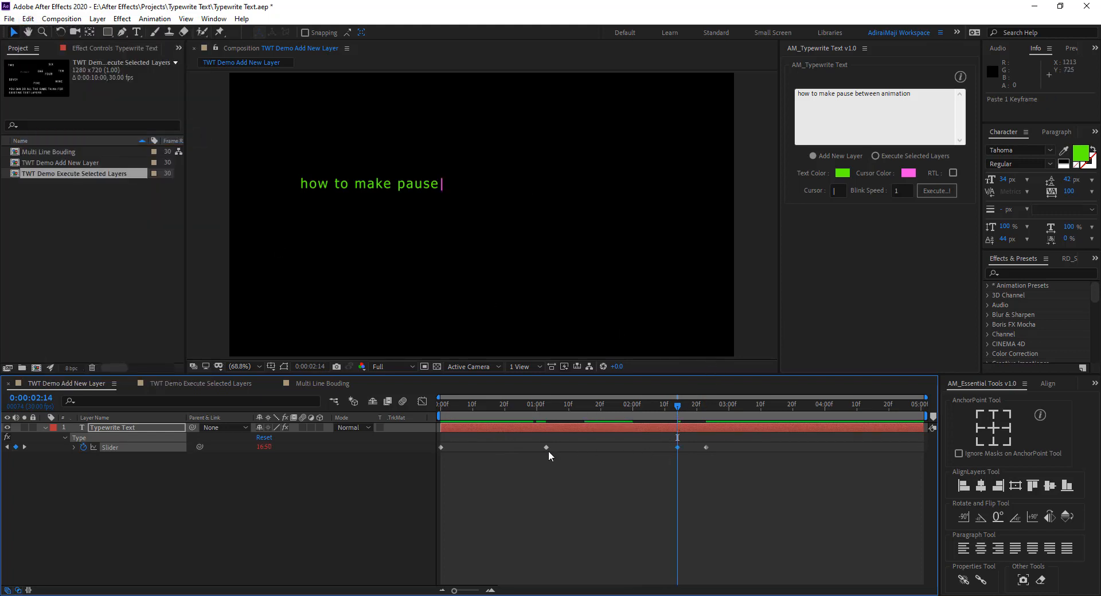
Shift the last two Slider keyframes together so the pause ends at 0:00:04:17, and preview the paused animation.
{"action": "left_click_drag", "start_coordinate": [652, 455], "coordinate": [886, 450]}
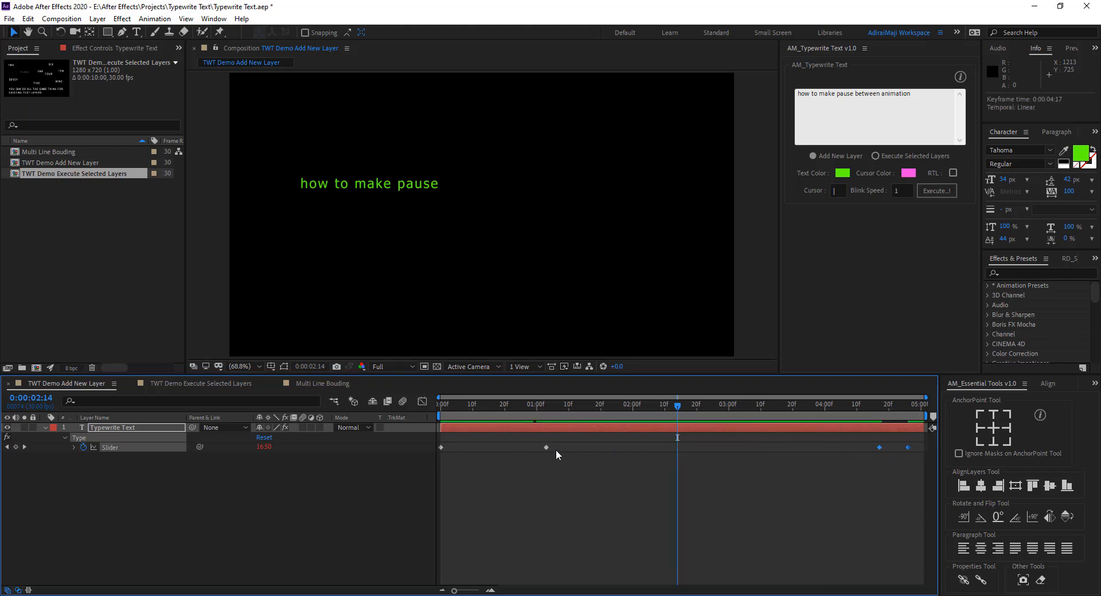
{"action": "key", "text": "space"}
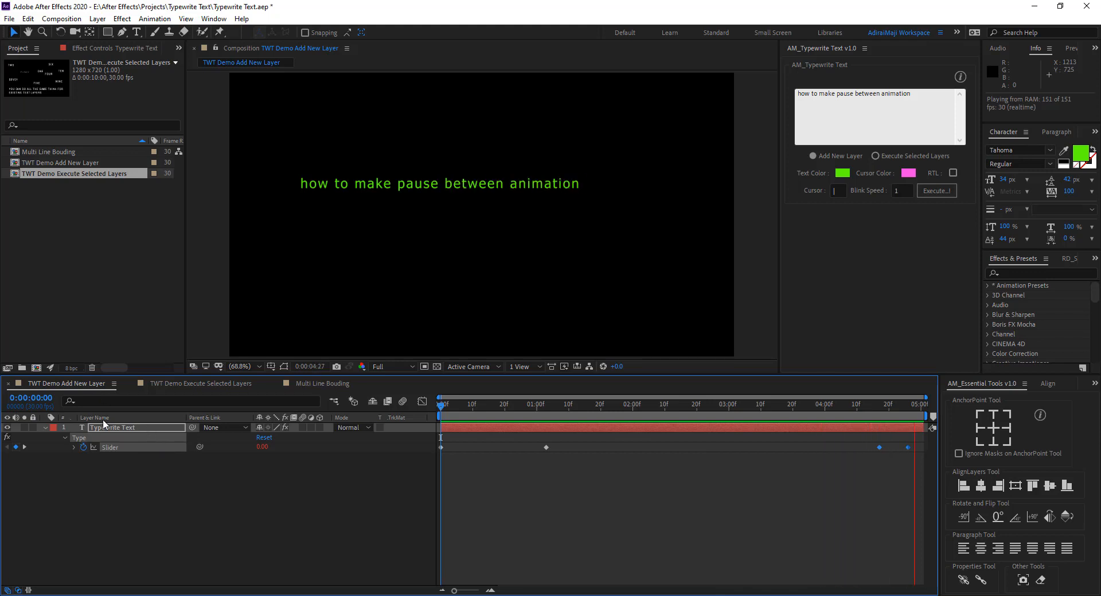
{"action": "key", "text": "space"}
Delete the "how to make pause between animation" text layer and clear the script's text.
{"action": "left_click", "coordinate": [135, 429]}
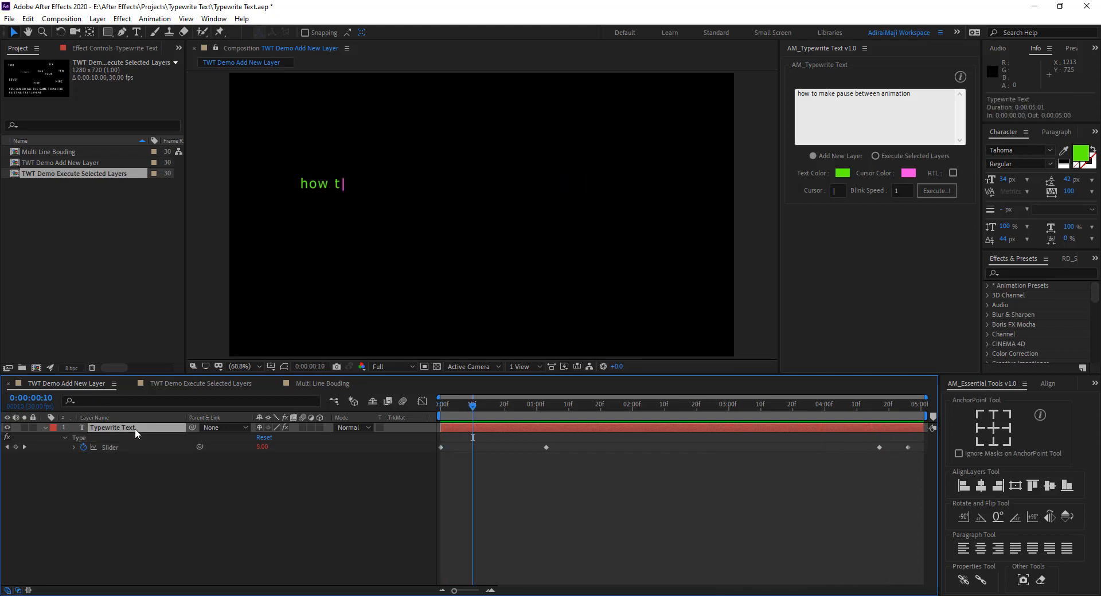
{"action": "key", "text": "Delete"}
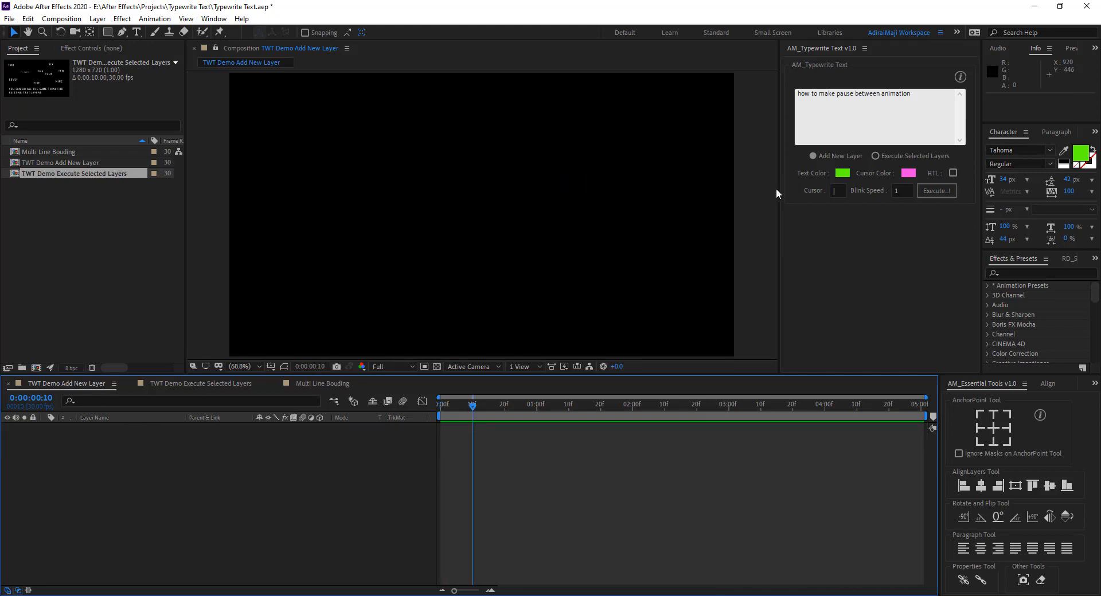
{"action": "left_click_drag", "start_coordinate": [946, 107], "coordinate": [528, 87]}
{"action": "key", "text": "Delete"}
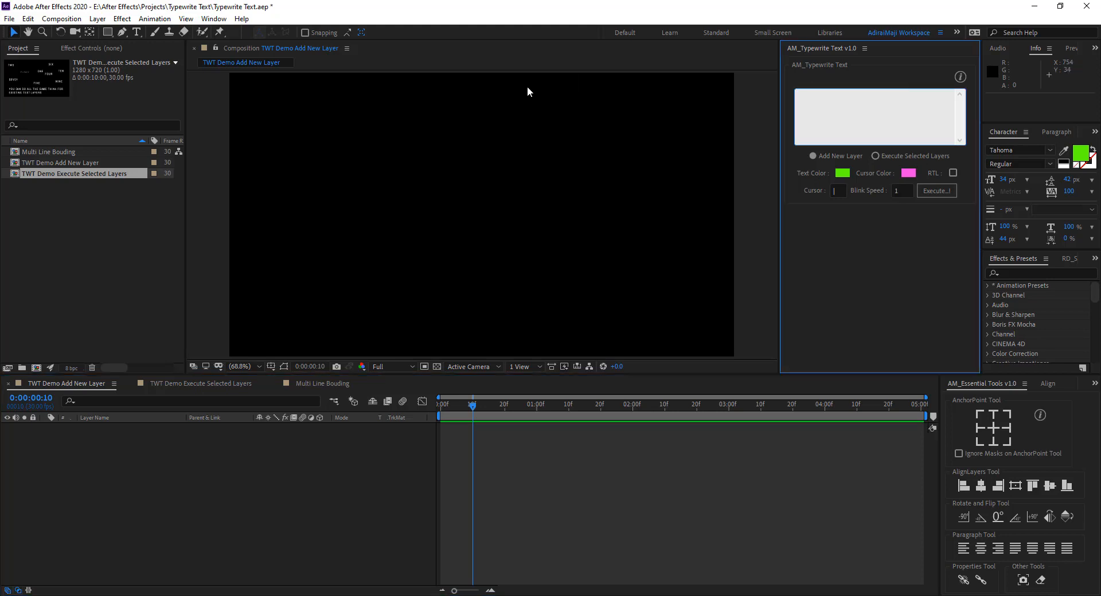
Enter "This script / also / supports multi line / text / layers" on five lines in the script, generate the layer and preview it.
{"action": "type", "text": "Thi"}
{"action": "type", "text": "upp"}
{"action": "type", "text": "yers"}
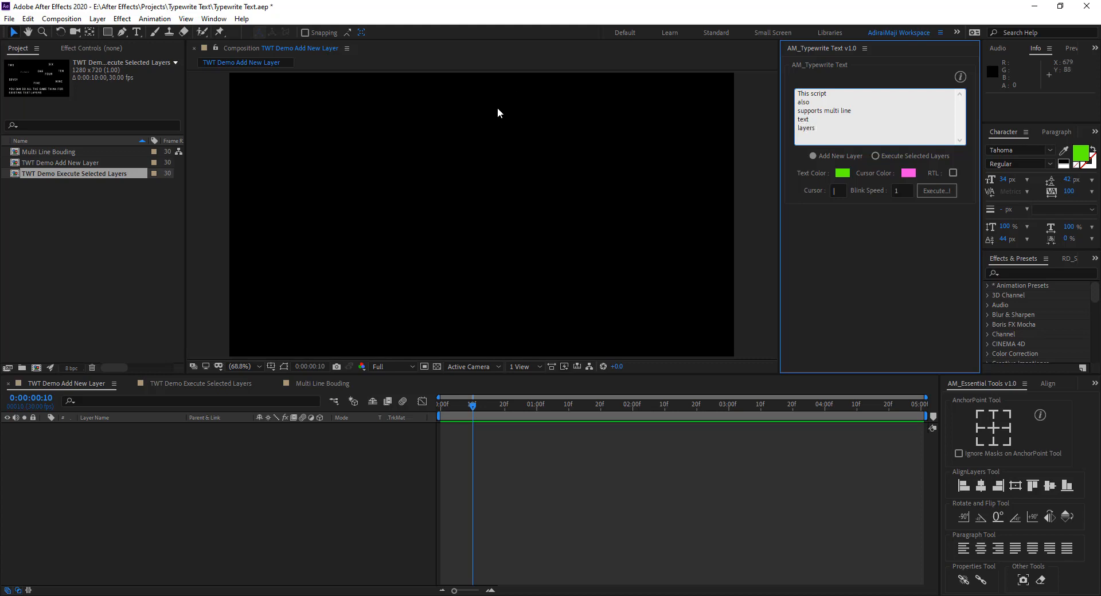
{"action": "left_click", "coordinate": [936, 191]}
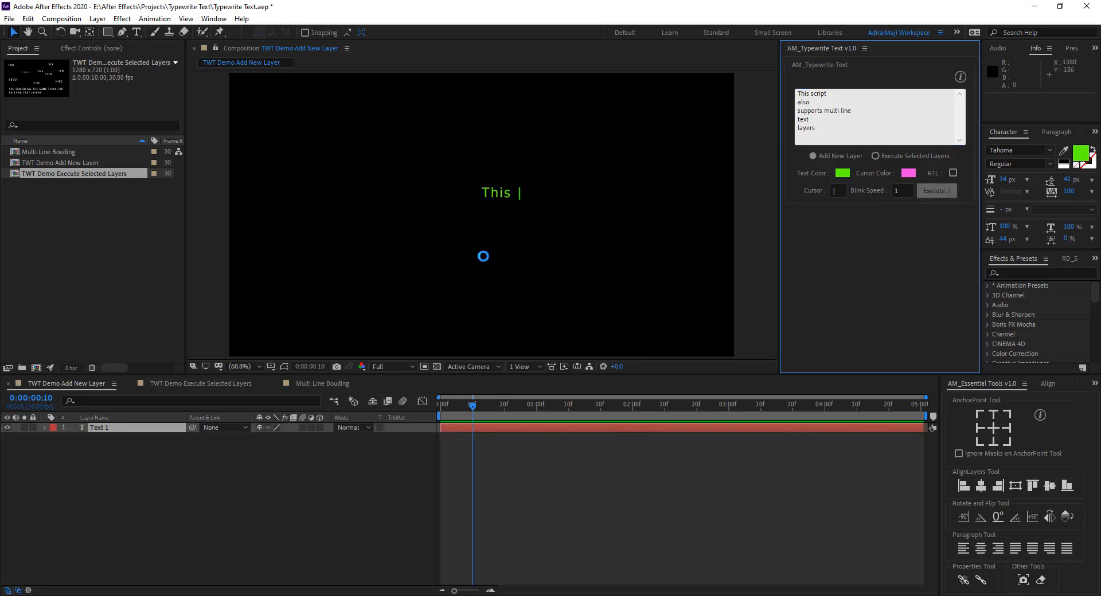
{"action": "key", "text": "space"}
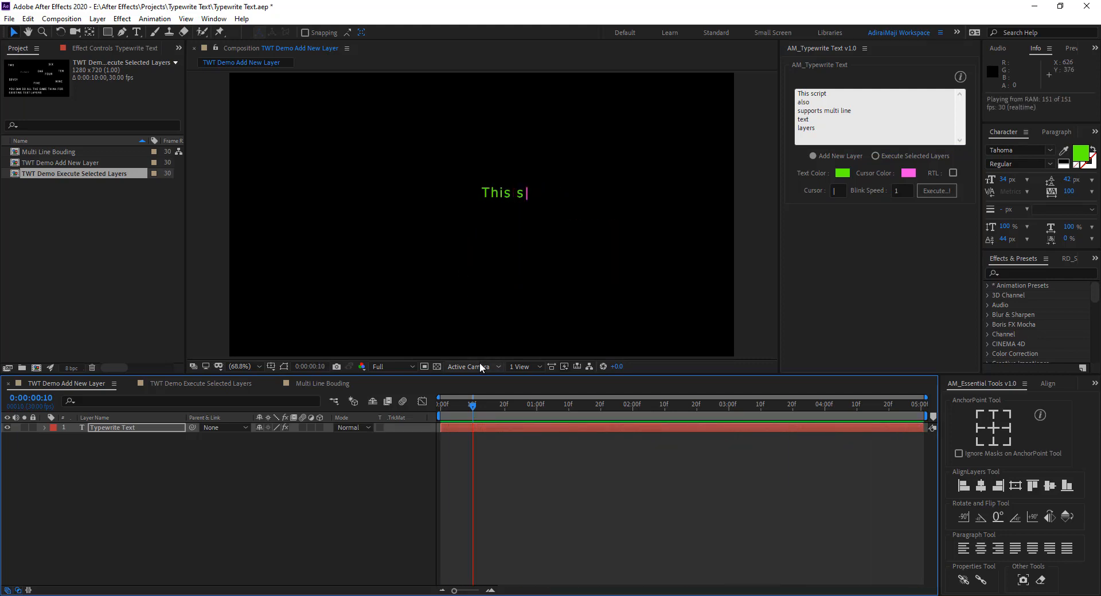
Delete the multi-line typewriter text layer and empty the script's text.
{"action": "left_click", "coordinate": [133, 428]}
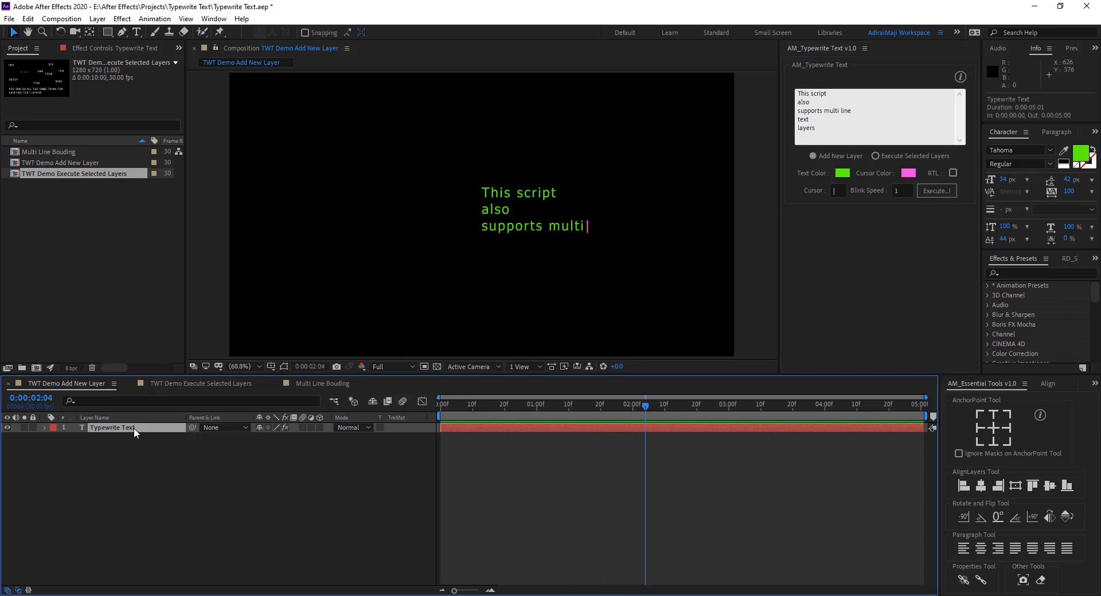
{"action": "key", "text": "Delete"}
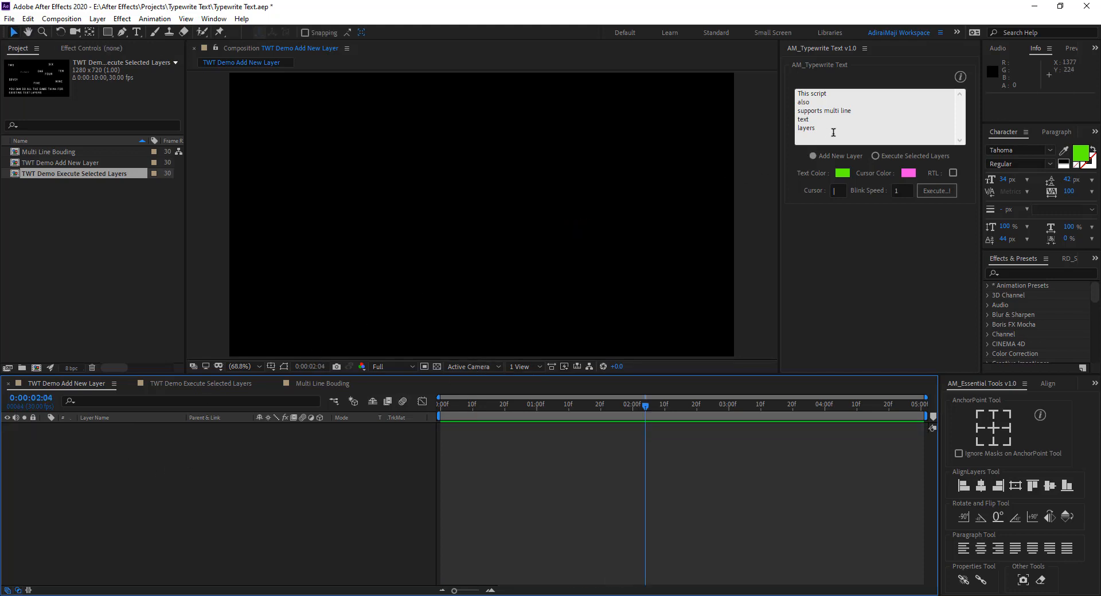
{"action": "left_click", "coordinate": [833, 133]}
{"action": "key", "text": "ctrl+a"}
{"action": "key", "text": "BackSpace"}
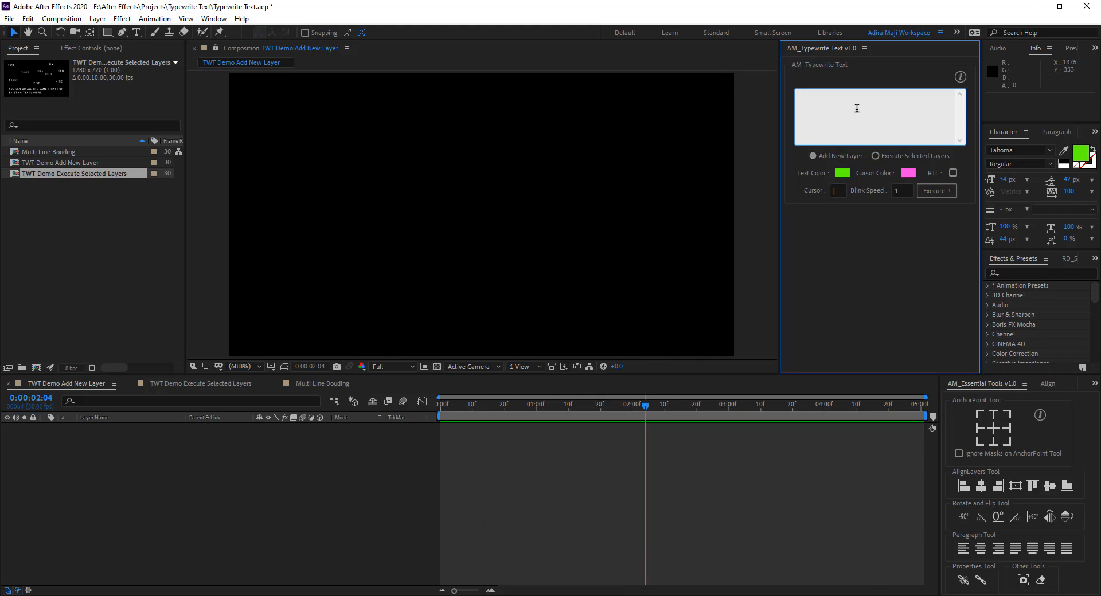
Switch to Notepad++, copy the selected Arabic line "كما أنها تدعم اللغات من اليمين إلى اليسار", and return to After Effects.
{"action": "left_click", "coordinate": [557, 595]}
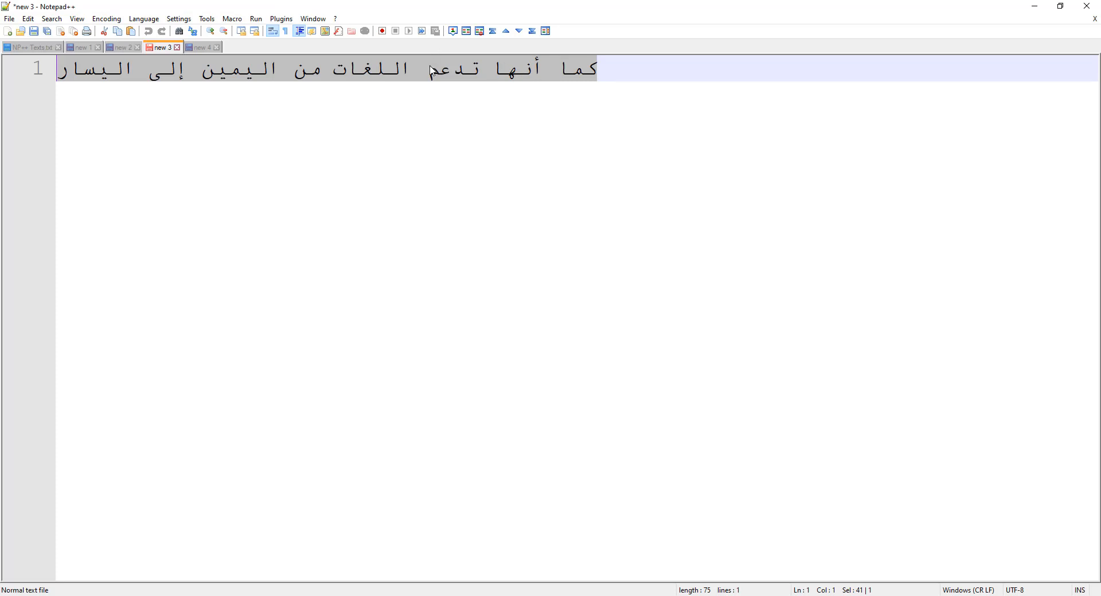
{"action": "right_click", "coordinate": [505, 67]}
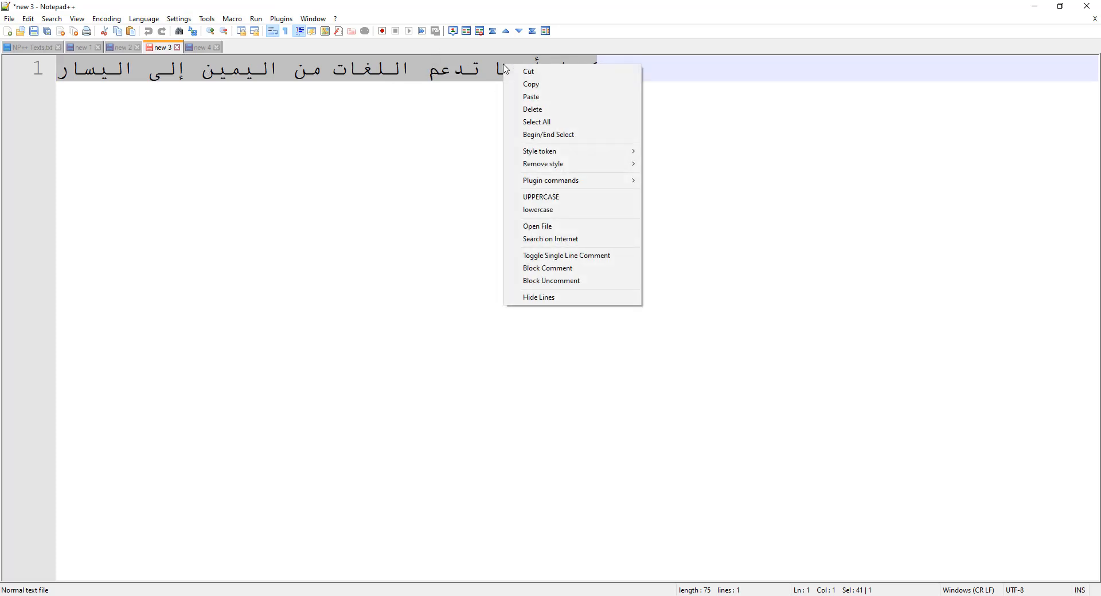
{"action": "left_click", "coordinate": [523, 85]}
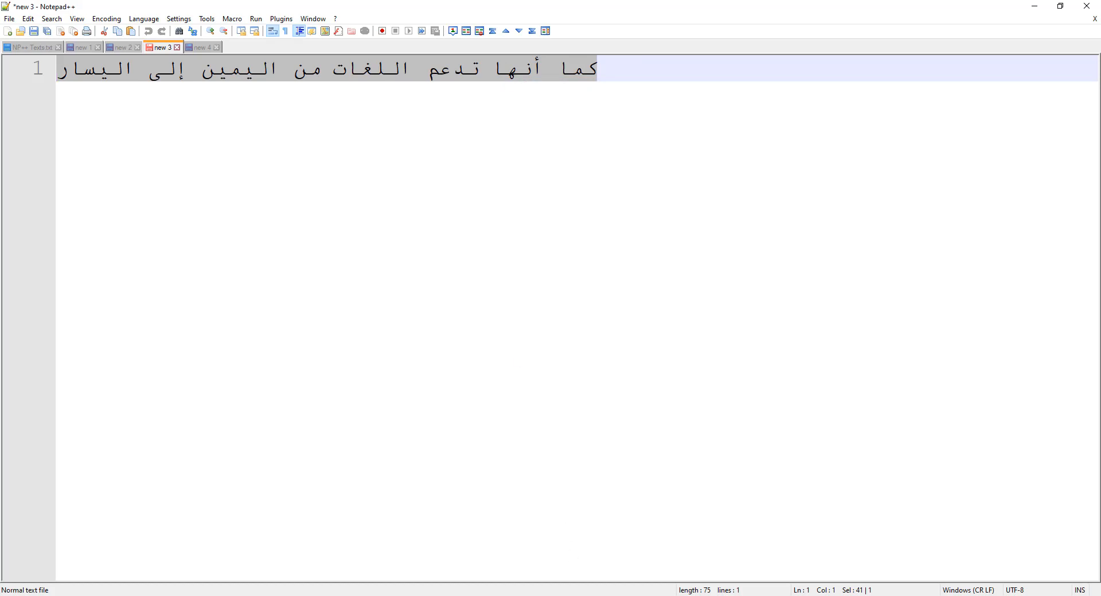
{"action": "key", "text": "alt+Tab"}
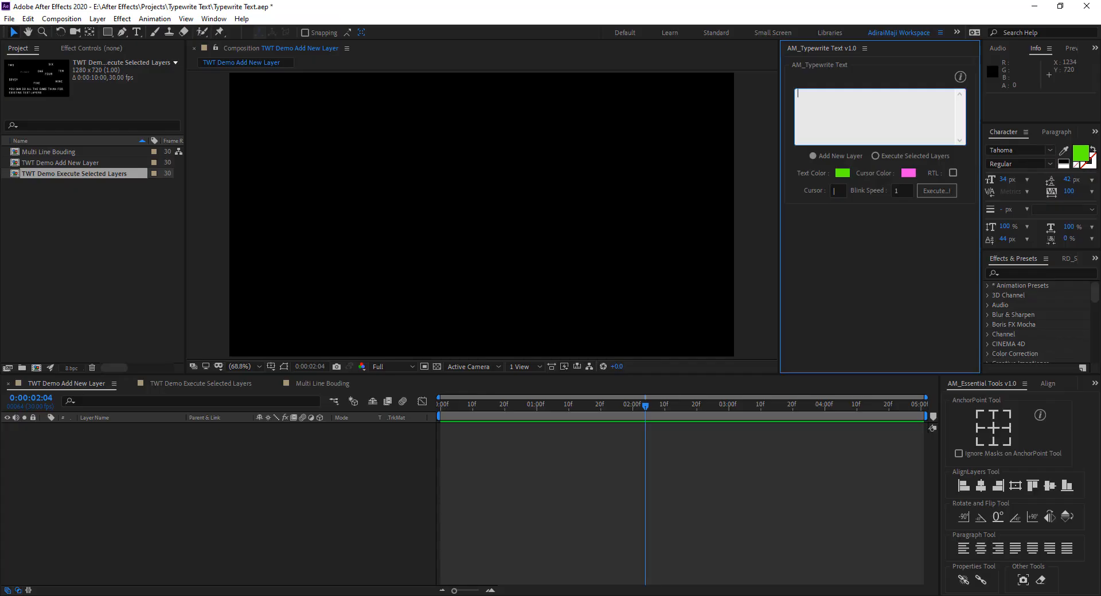
Paste the copied Arabic sentence as the script's text and enable the RTL option.
{"action": "right_click", "coordinate": [851, 101]}
{"action": "left_click", "coordinate": [861, 153]}
{"action": "left_click", "coordinate": [955, 174]}
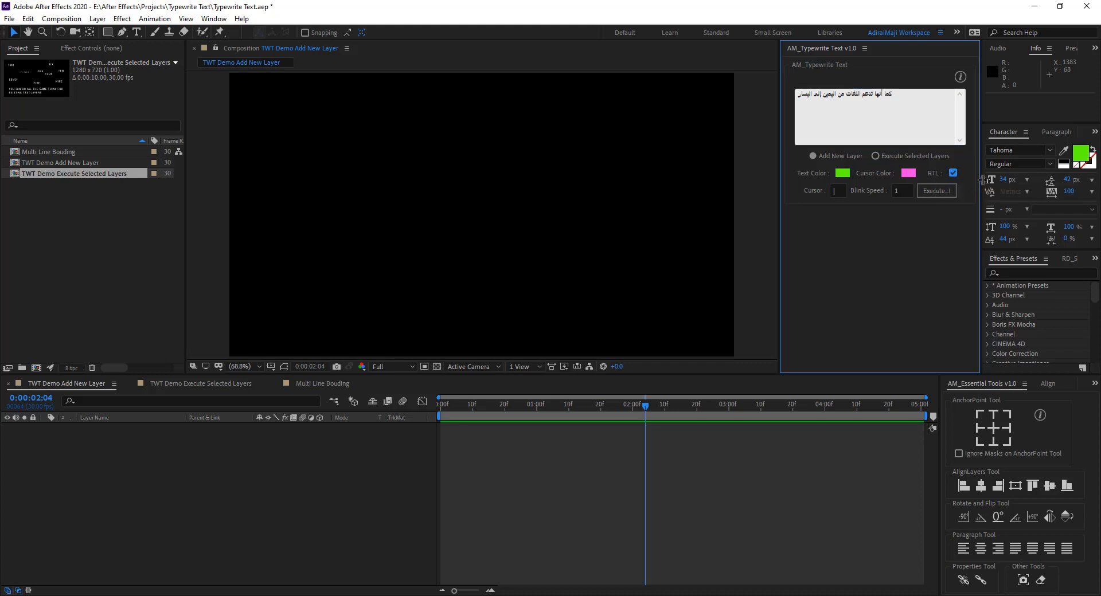
Generate the right-to-left Arabic typewriter layer, reposition its text in the composition and preview it.
{"action": "left_click", "coordinate": [941, 193]}
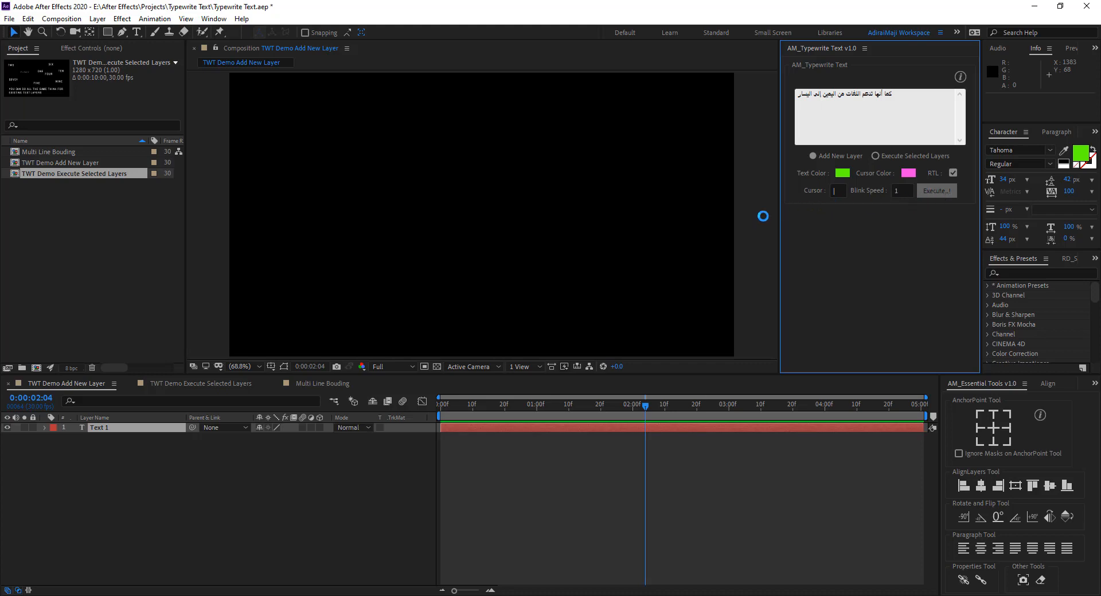
{"action": "left_click_drag", "start_coordinate": [383, 192], "coordinate": [562, 207]}
{"action": "key", "text": "space"}
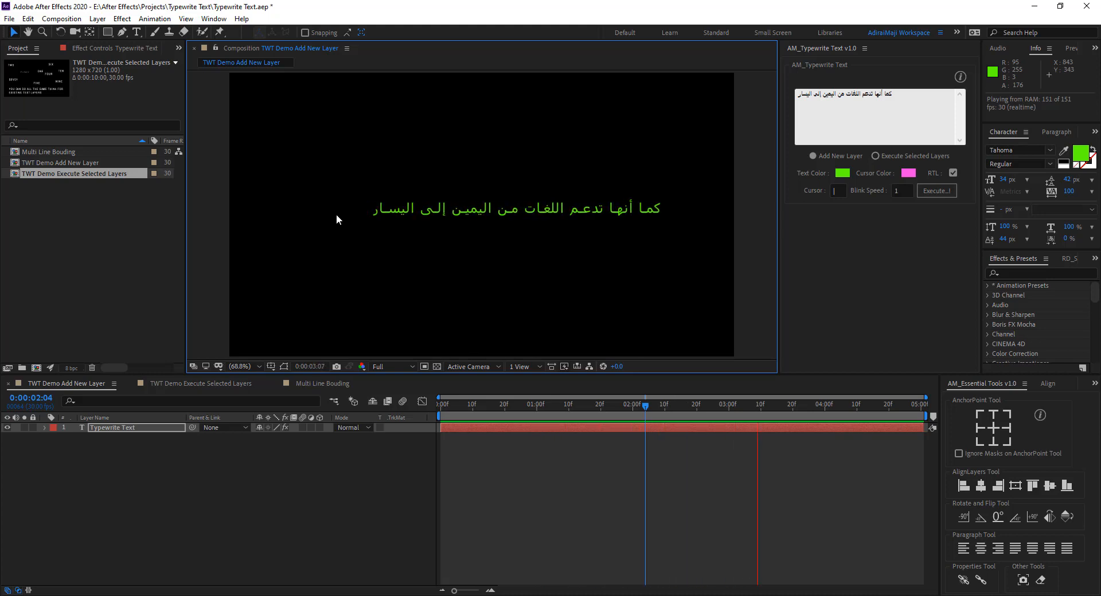
{"action": "key", "text": "space"}
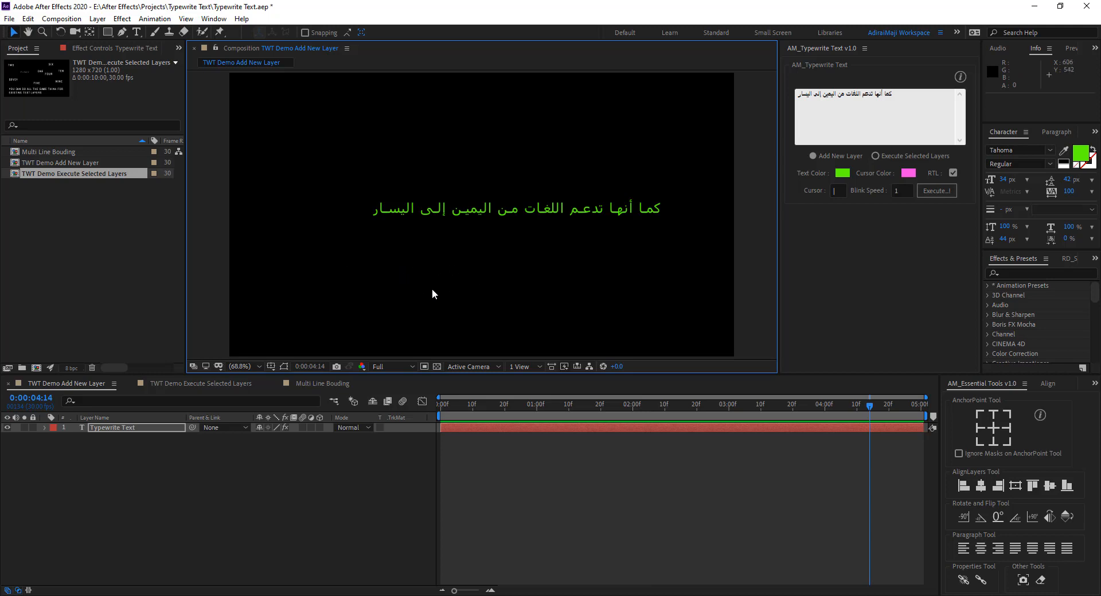
Disable the script's RTL option and empty its text.
{"action": "left_click", "coordinate": [953, 172]}
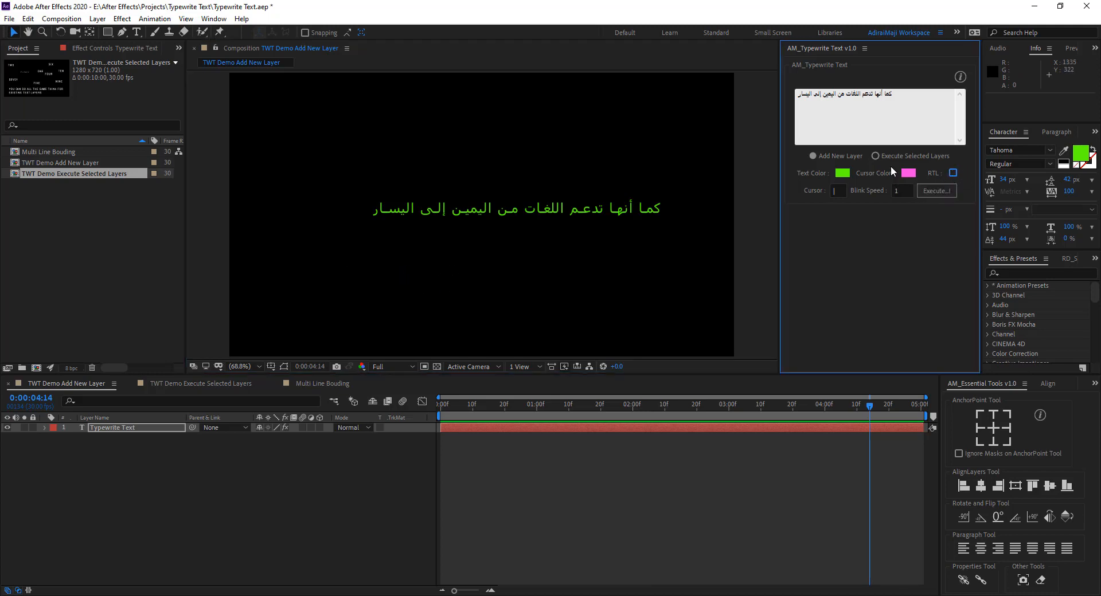
{"action": "left_click_drag", "start_coordinate": [949, 121], "coordinate": [680, 76]}
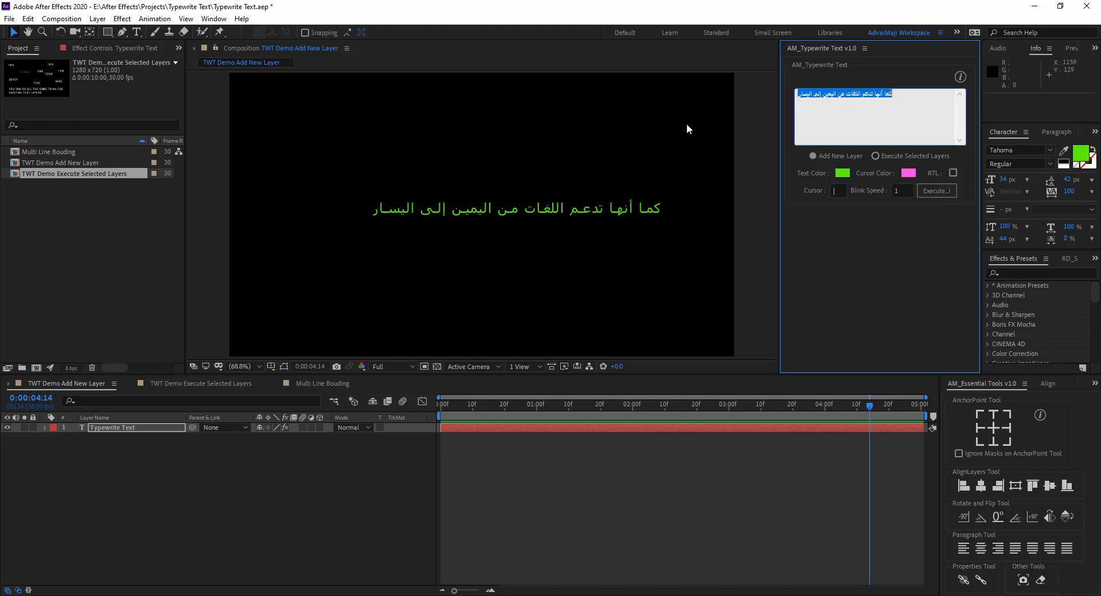
{"action": "key", "text": "BackSpace"}
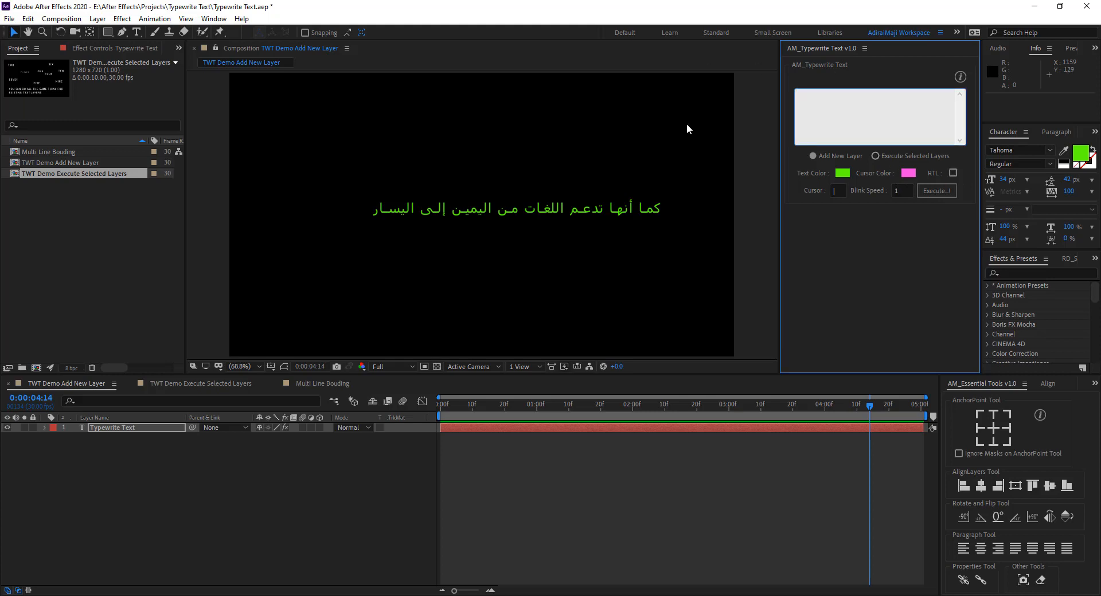
In the TWT Demo Execute Selected Layers composition, select the long sentence layer and set the script to Execute Selected Layers.
{"action": "left_click", "coordinate": [190, 390]}
{"action": "left_click_drag", "start_coordinate": [117, 535], "coordinate": [109, 420]}
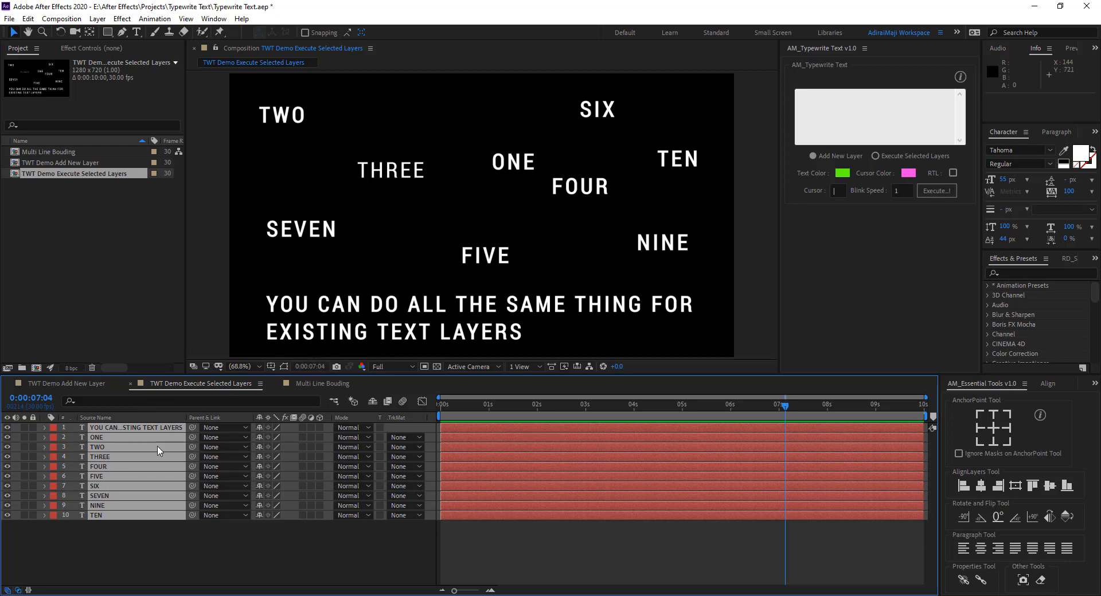
{"action": "left_click", "coordinate": [139, 558]}
{"action": "left_click", "coordinate": [138, 430]}
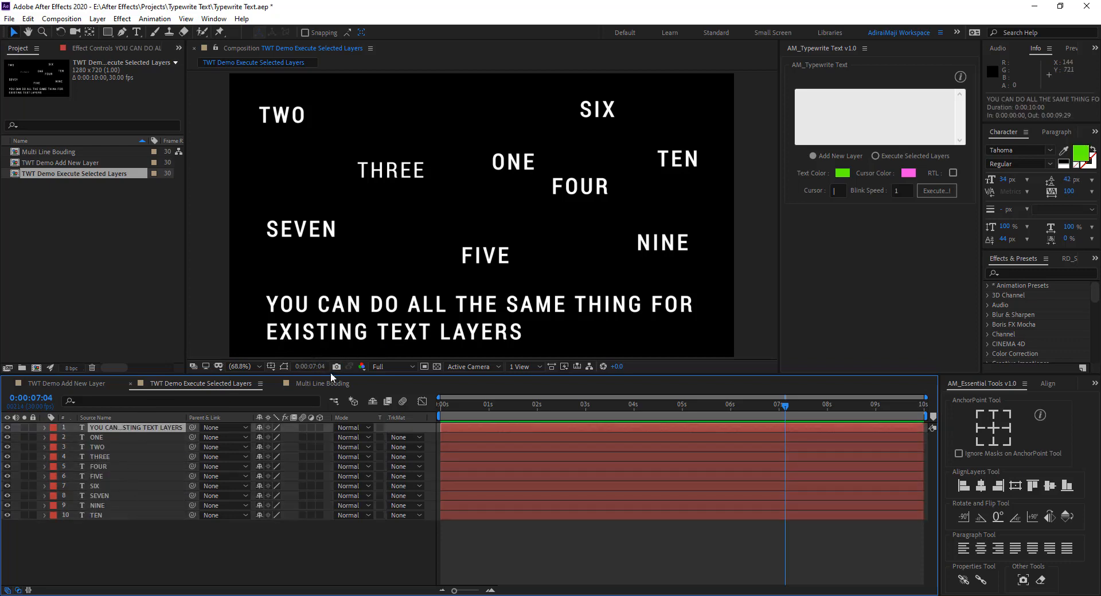
{"action": "left_click", "coordinate": [841, 109]}
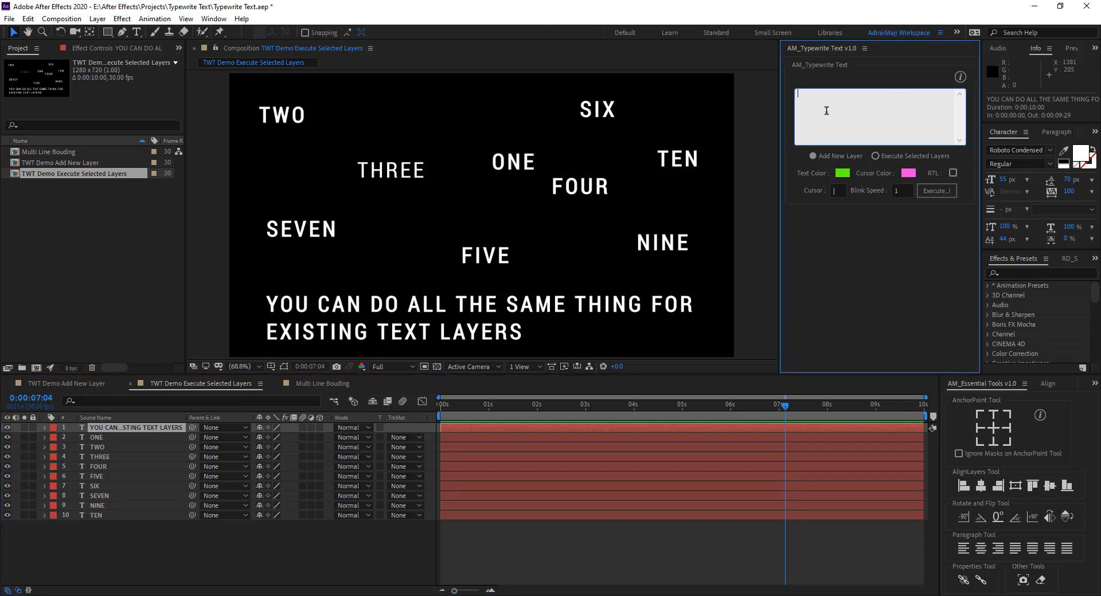
{"action": "left_click", "coordinate": [887, 155]}
{"action": "left_click", "coordinate": [876, 157]}
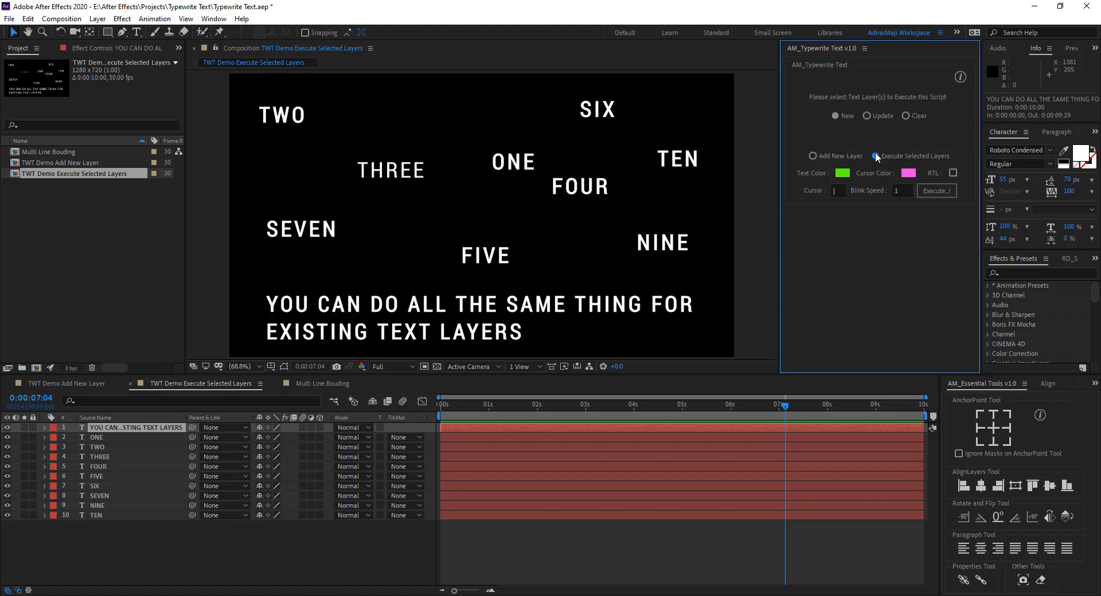
Execute the script in New mode on the selected sentence layer and preview the typing animation.
{"action": "left_click", "coordinate": [841, 118]}
{"action": "left_click", "coordinate": [907, 115]}
{"action": "left_click", "coordinate": [836, 115]}
{"action": "left_click", "coordinate": [153, 432]}
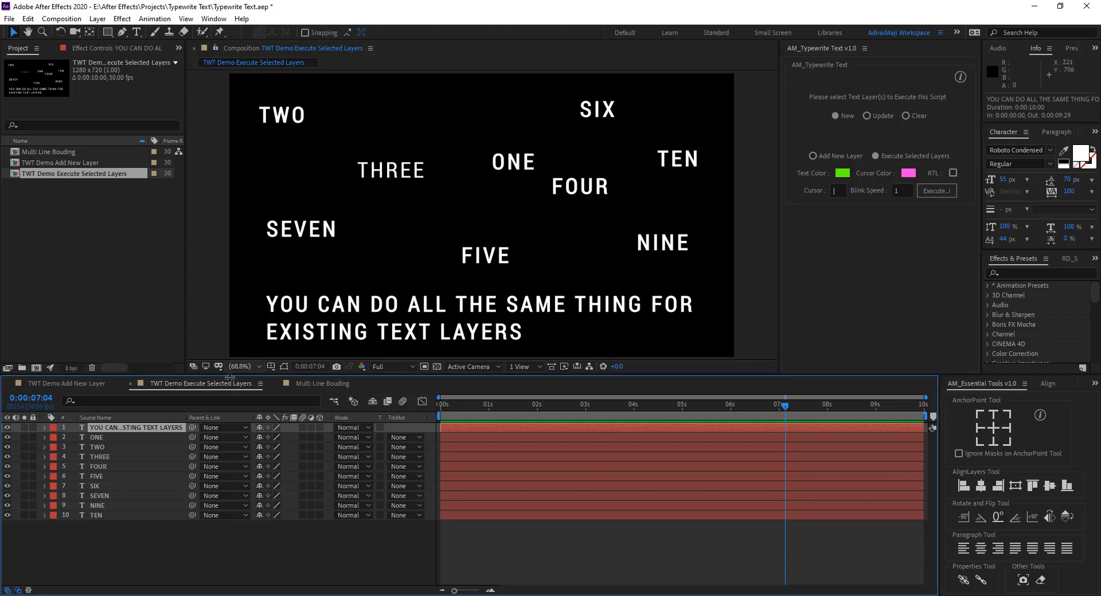
{"action": "left_click", "coordinate": [931, 191]}
{"action": "left_click", "coordinate": [941, 189]}
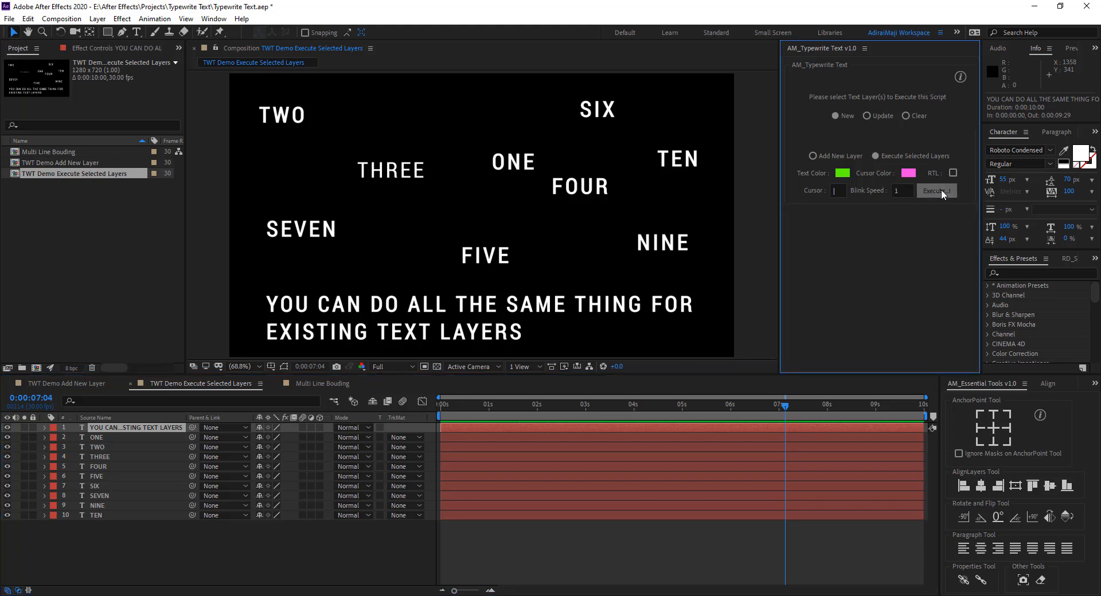
{"action": "left_click", "coordinate": [942, 189]}
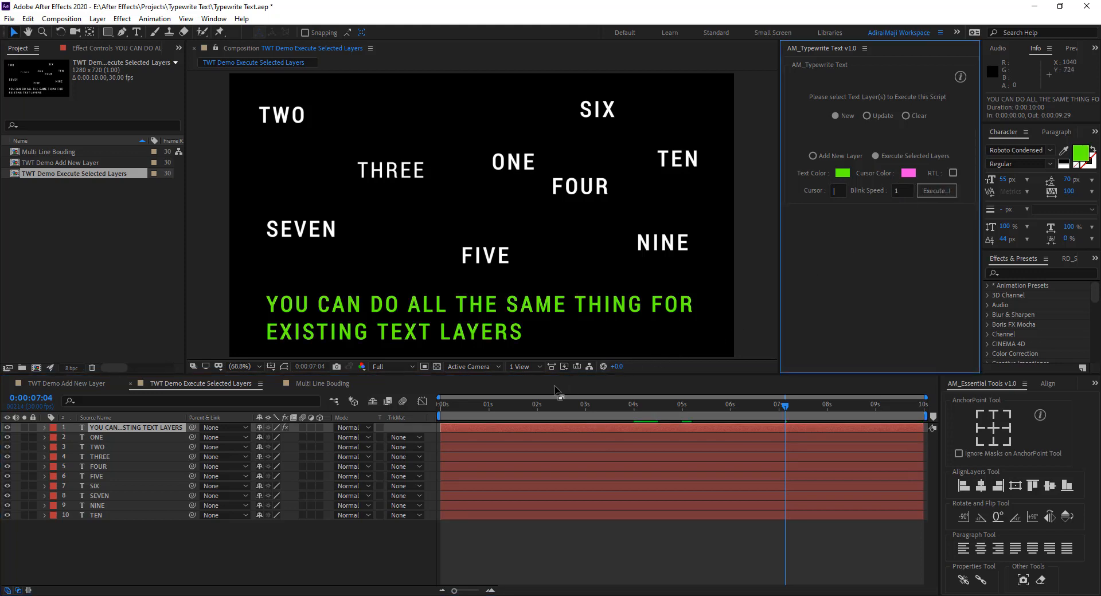
{"action": "left_click_drag", "start_coordinate": [522, 408], "coordinate": [388, 411]}
{"action": "key", "text": "space"}
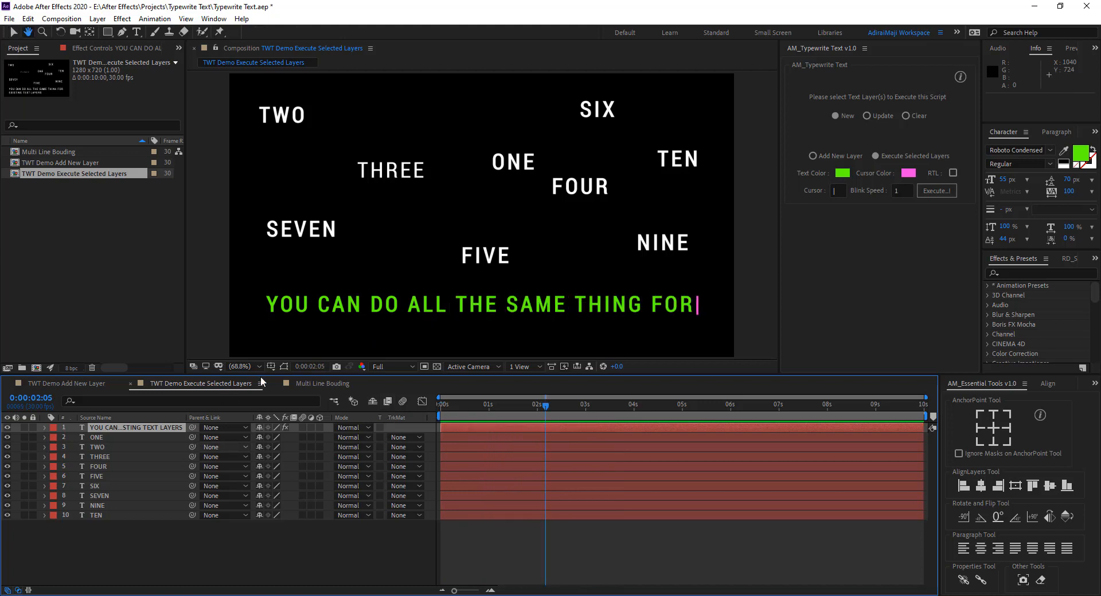
{"action": "key", "text": "space"}
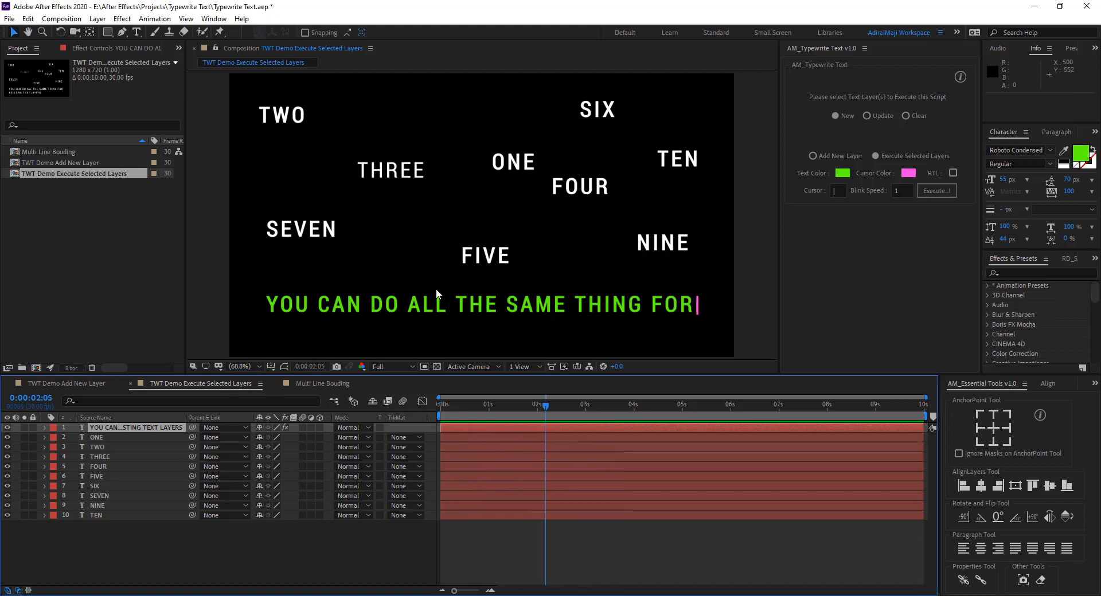
Set the script's text color to blue 142FFF, the cursor character to "<" and the cursor color to orange FF6702.
{"action": "left_click", "coordinate": [843, 173]}
{"action": "left_click", "coordinate": [734, 280]}
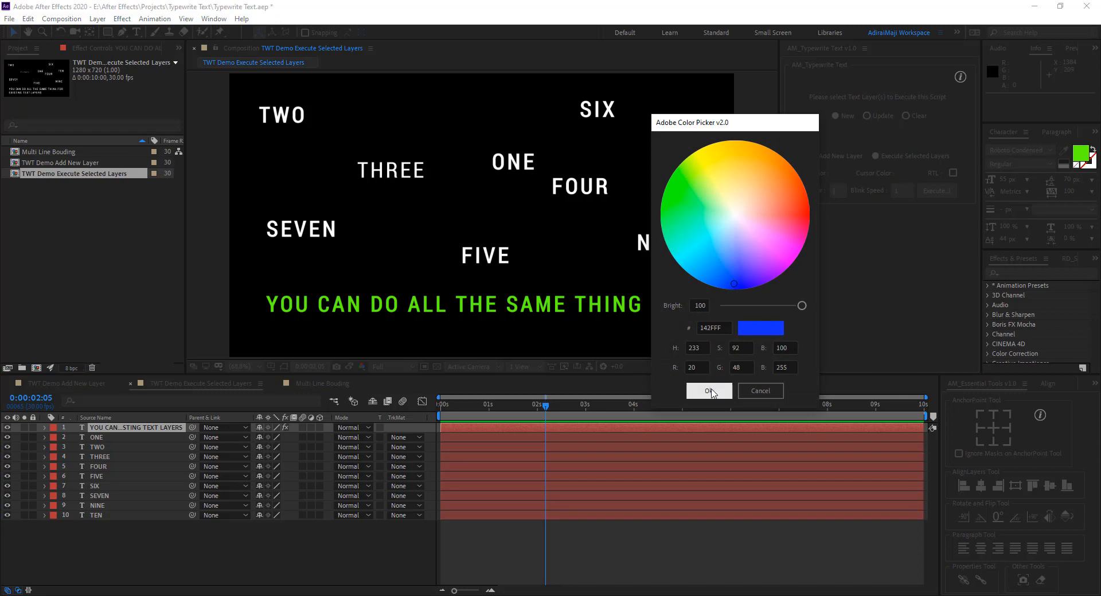
{"action": "left_click", "coordinate": [709, 391]}
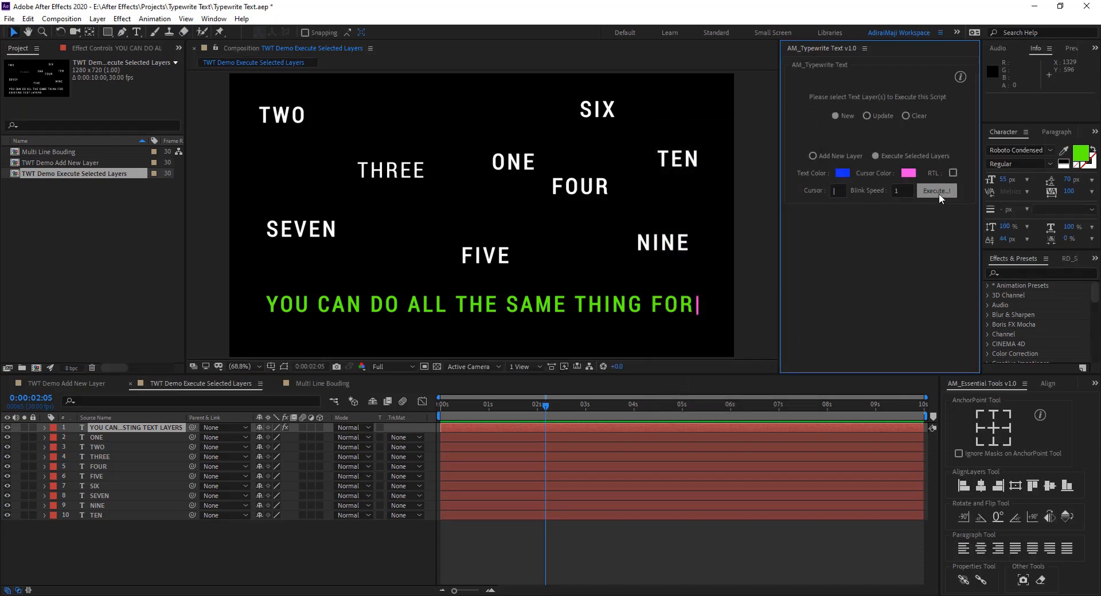
{"action": "left_click", "coordinate": [932, 191]}
{"action": "left_click", "coordinate": [838, 190]}
{"action": "type", "text": "<"}
{"action": "left_click", "coordinate": [908, 174]}
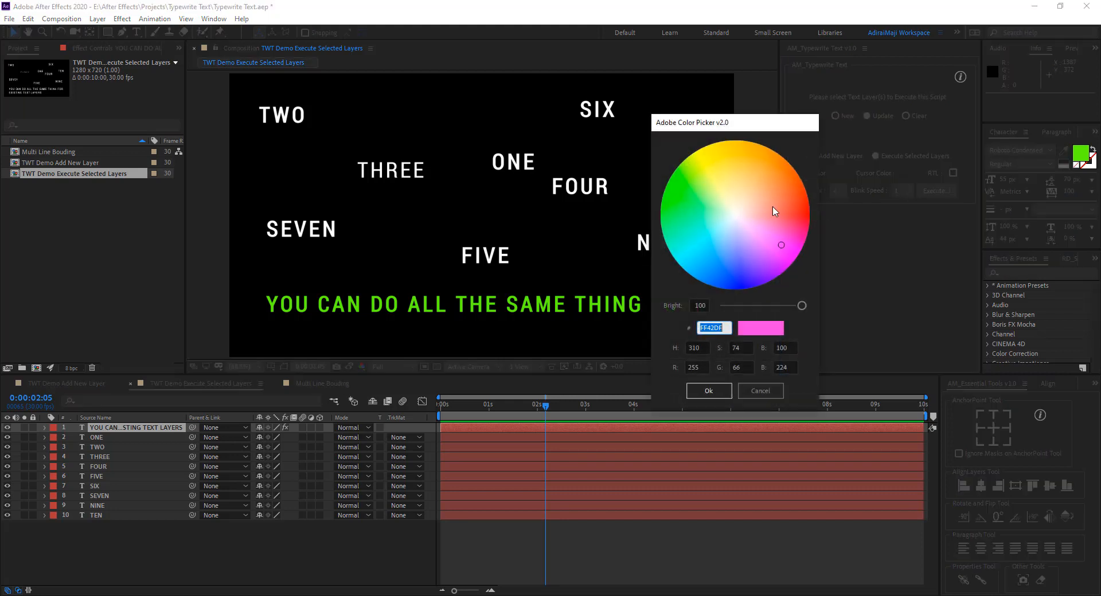
{"action": "left_click", "coordinate": [709, 391]}
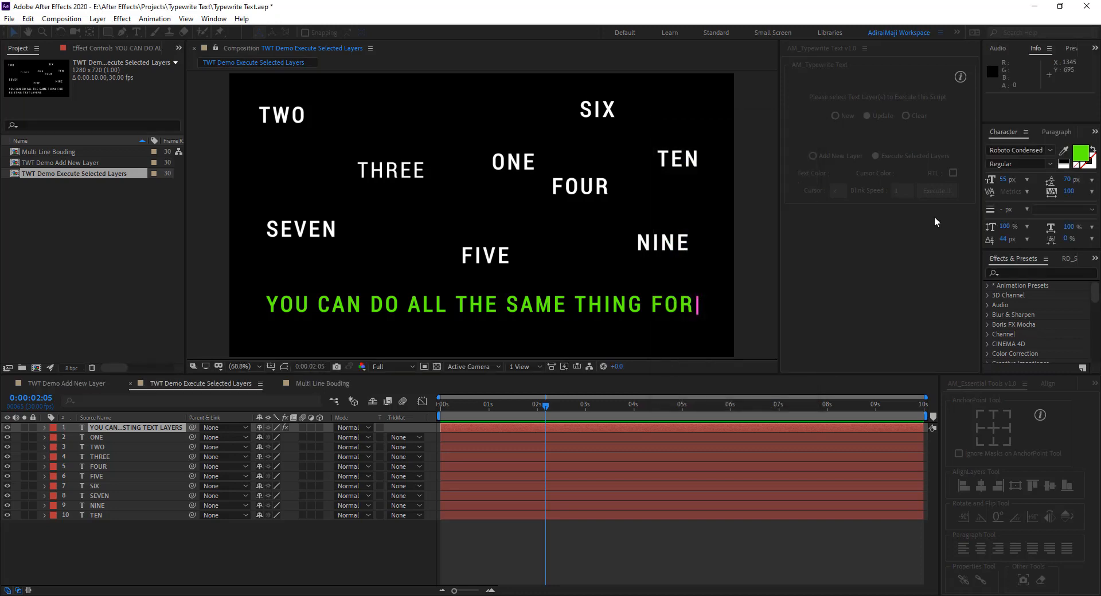
Execute the script in Update mode on the sentence layer and preview it from the start.
{"action": "left_click", "coordinate": [936, 190]}
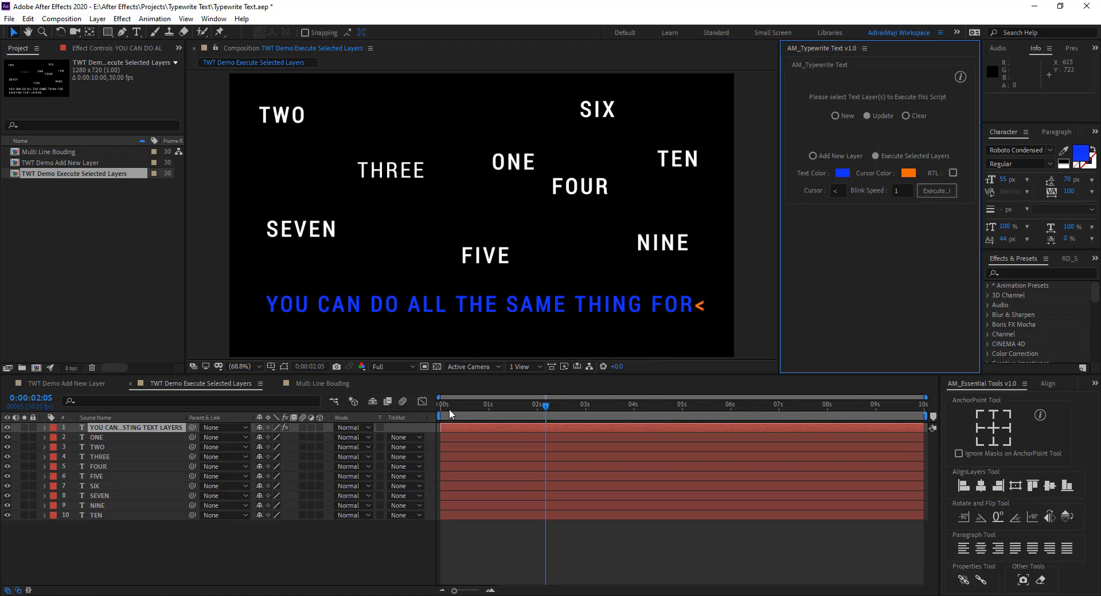
{"action": "left_click_drag", "start_coordinate": [450, 408], "coordinate": [423, 415]}
{"action": "key", "text": "space"}
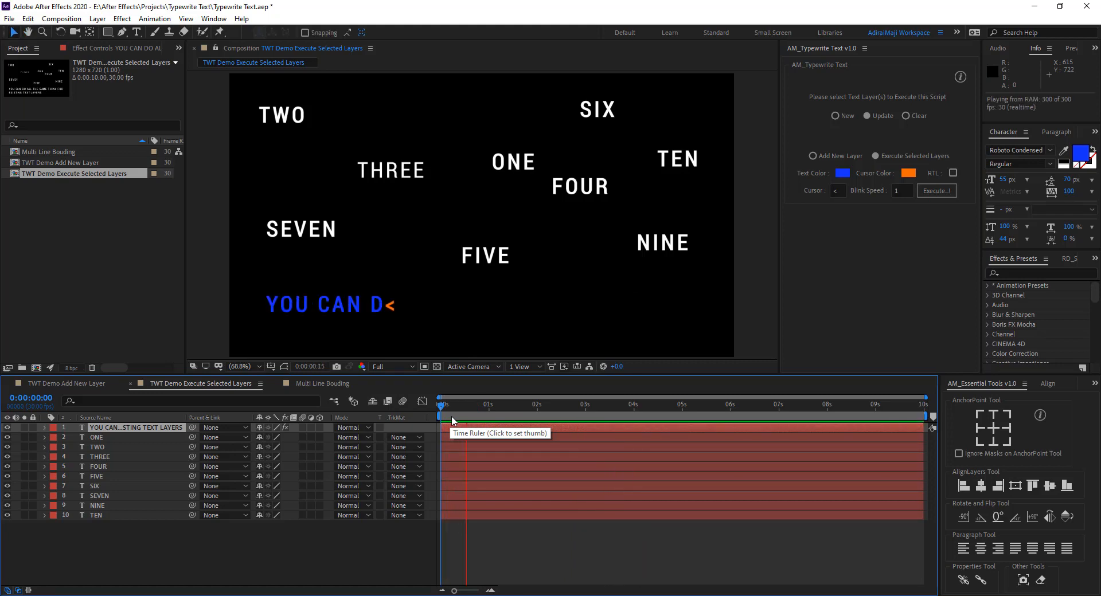
{"action": "key", "text": "space"}
Select the text layers ONE through FIVE and set the script's text color to green.
{"action": "left_click", "coordinate": [118, 438]}
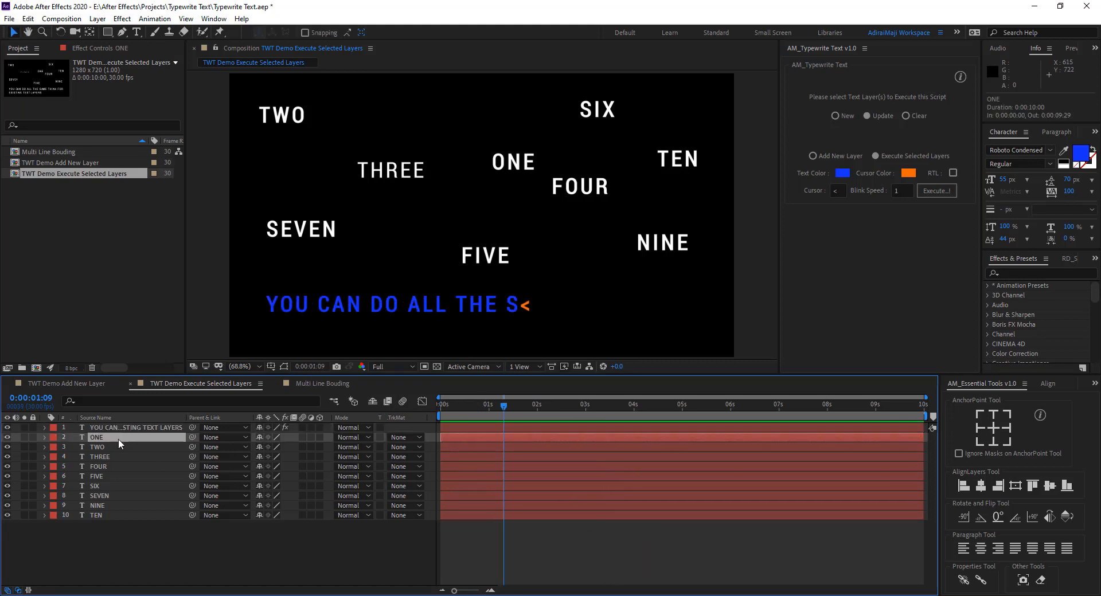
{"action": "left_click", "coordinate": [119, 476], "text": "shift"}
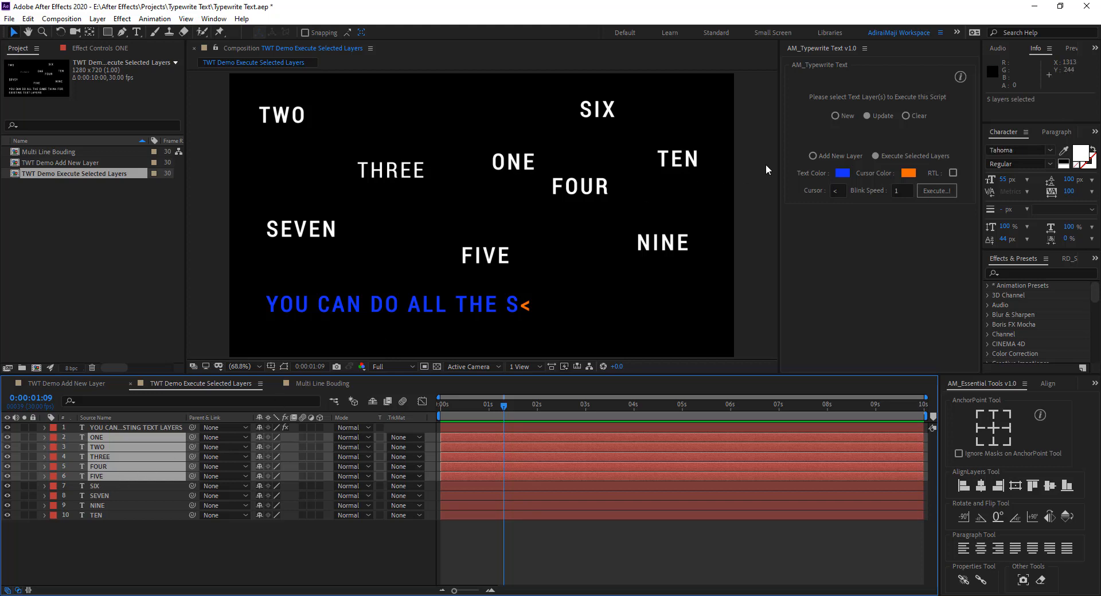
{"action": "left_click_drag", "start_coordinate": [839, 191], "coordinate": [778, 194]}
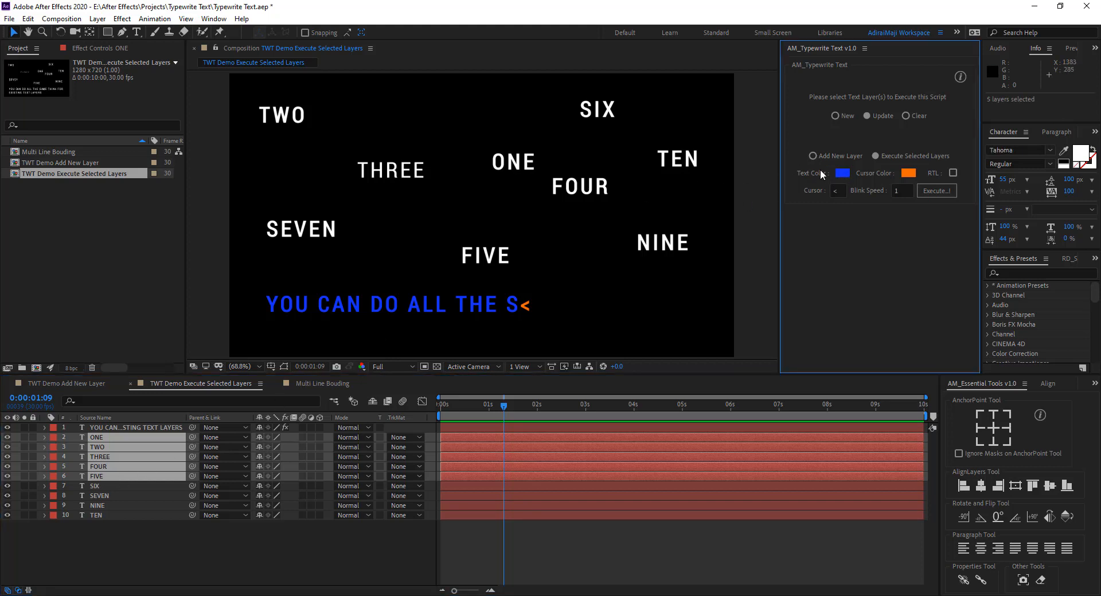
{"action": "left_click", "coordinate": [842, 173]}
{"action": "left_click", "coordinate": [674, 225]}
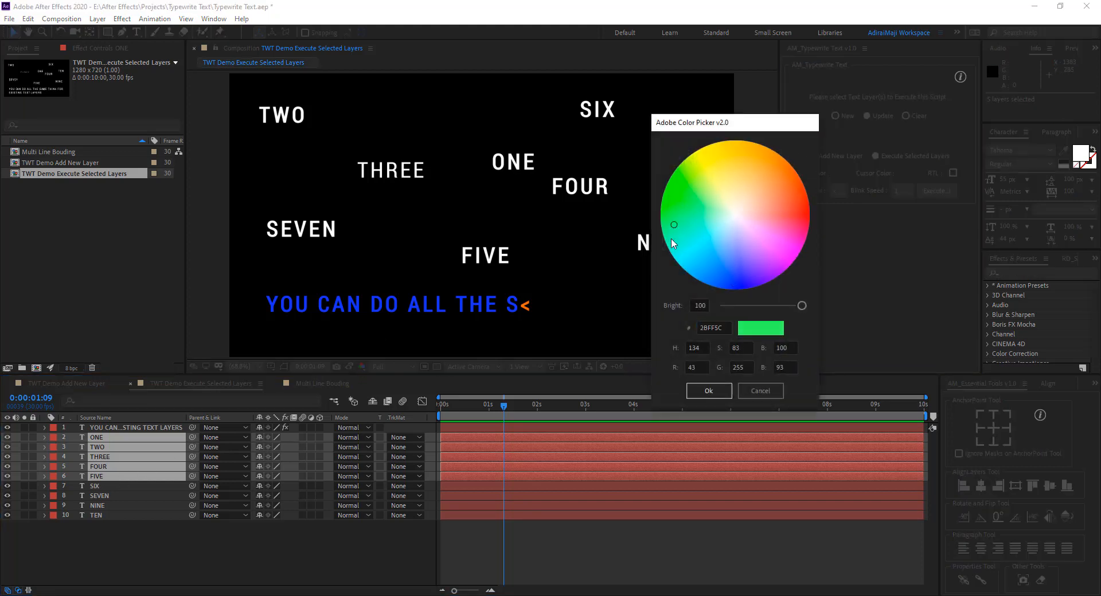
{"action": "left_click", "coordinate": [699, 394]}
Set the cursor color to yellow-orange, execute the script in New mode on layers ONE through FIVE and preview them.
{"action": "left_click", "coordinate": [910, 173]}
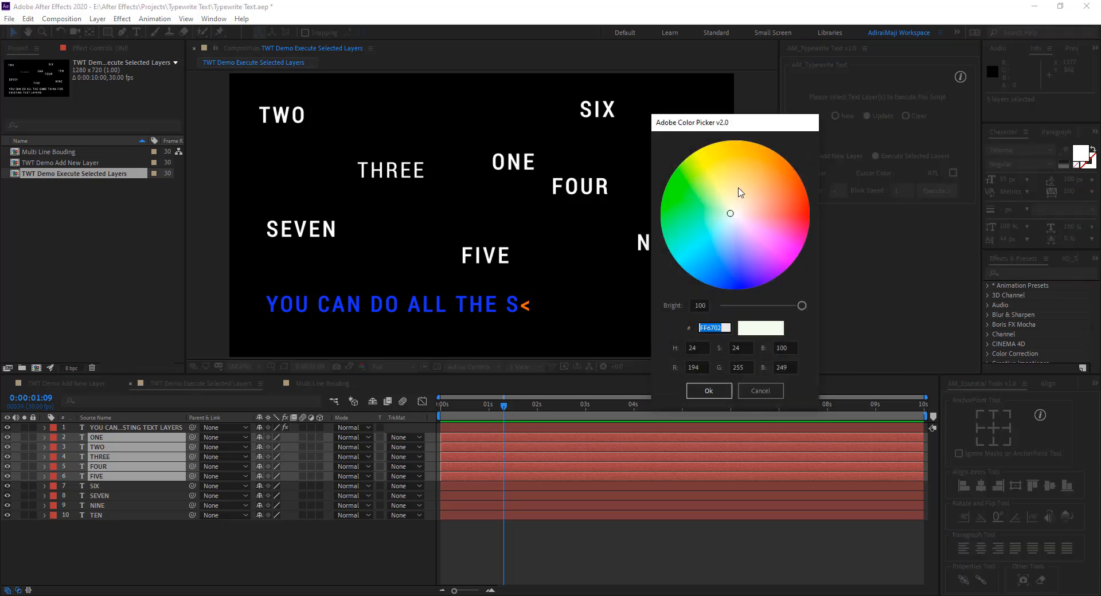
{"action": "left_click", "coordinate": [742, 165]}
{"action": "left_click", "coordinate": [718, 395]}
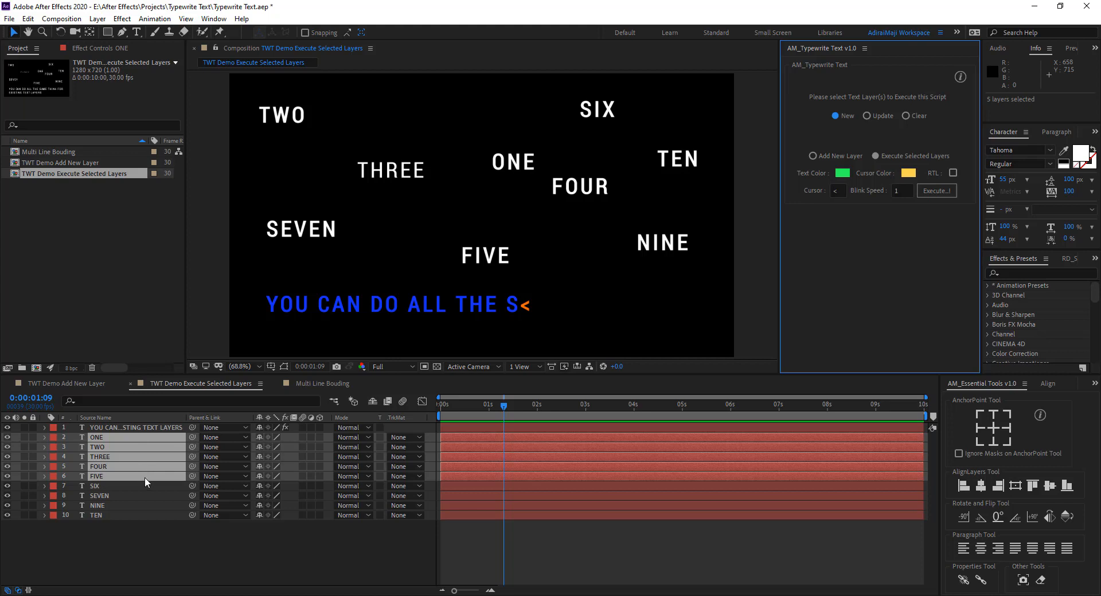
{"action": "left_click", "coordinate": [932, 192]}
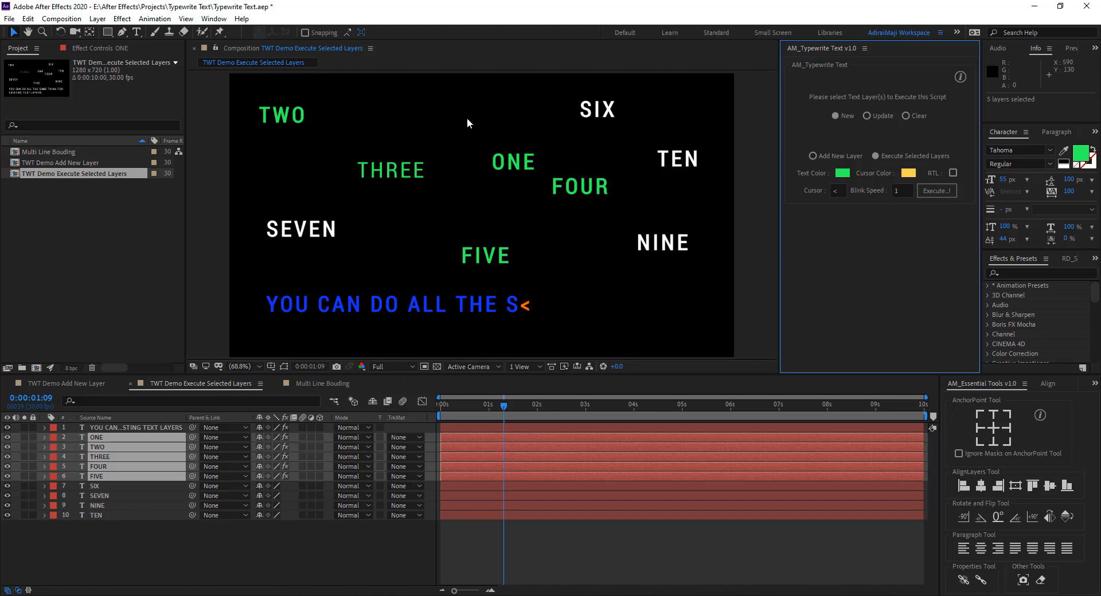
{"action": "key", "text": "space"}
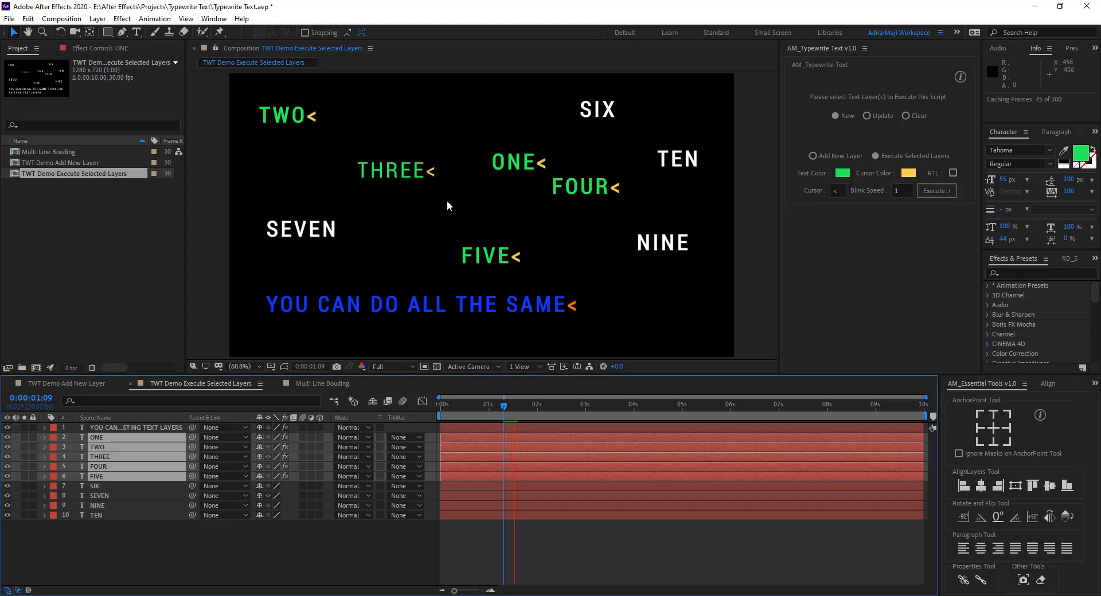
Execute the script with a light purple text color on the layers SIX, SEVEN, NINE and TEN, and preview the composition.
{"action": "left_click_drag", "start_coordinate": [149, 540], "coordinate": [121, 487]}
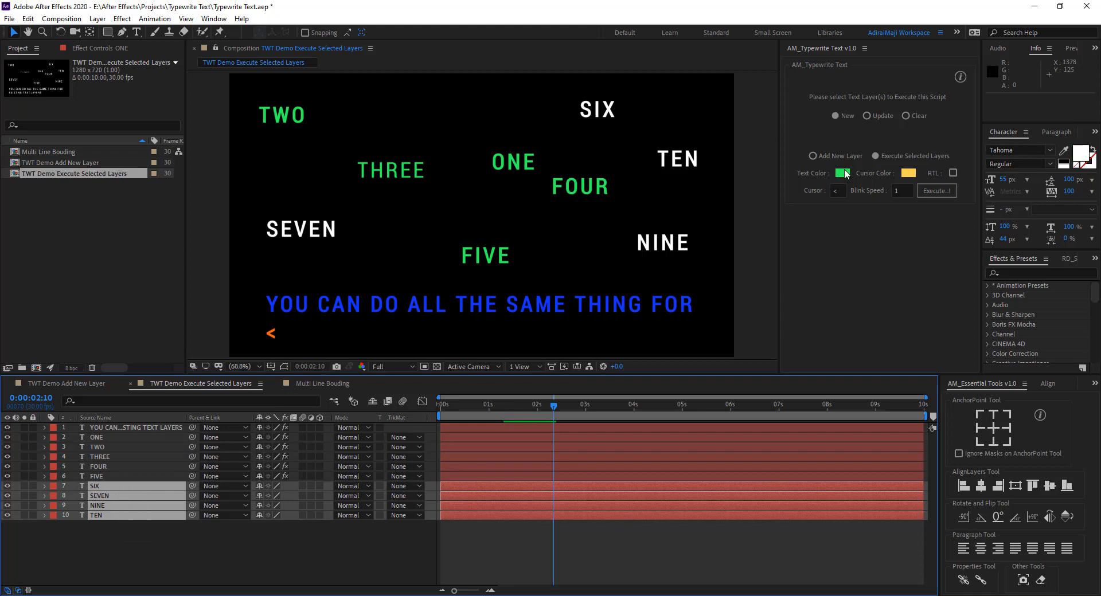
{"action": "left_click", "coordinate": [843, 173]}
{"action": "left_click", "coordinate": [717, 396]}
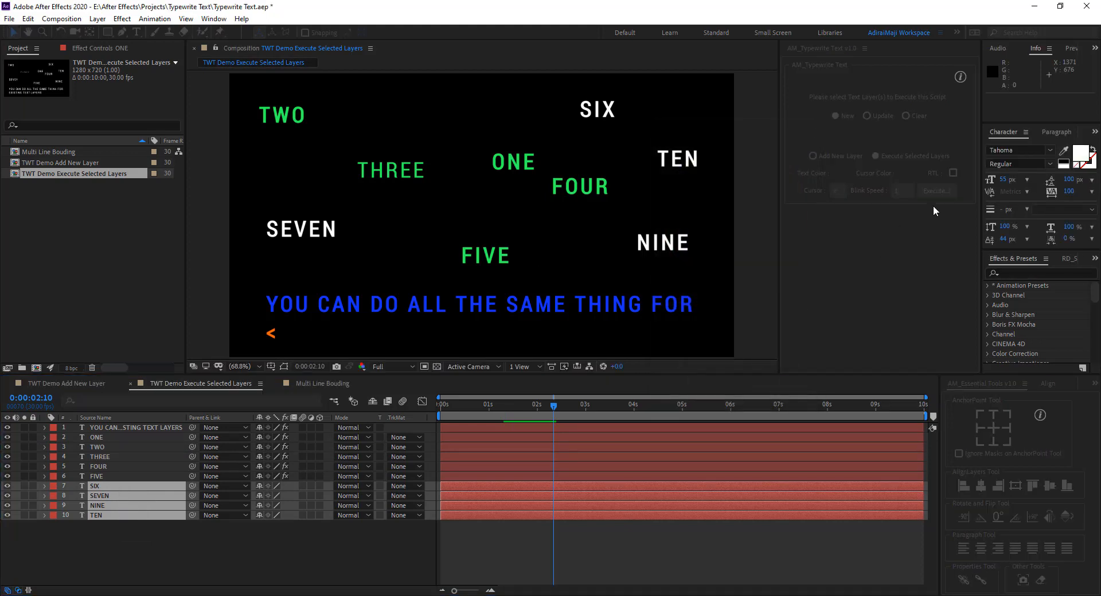
{"action": "left_click", "coordinate": [937, 190]}
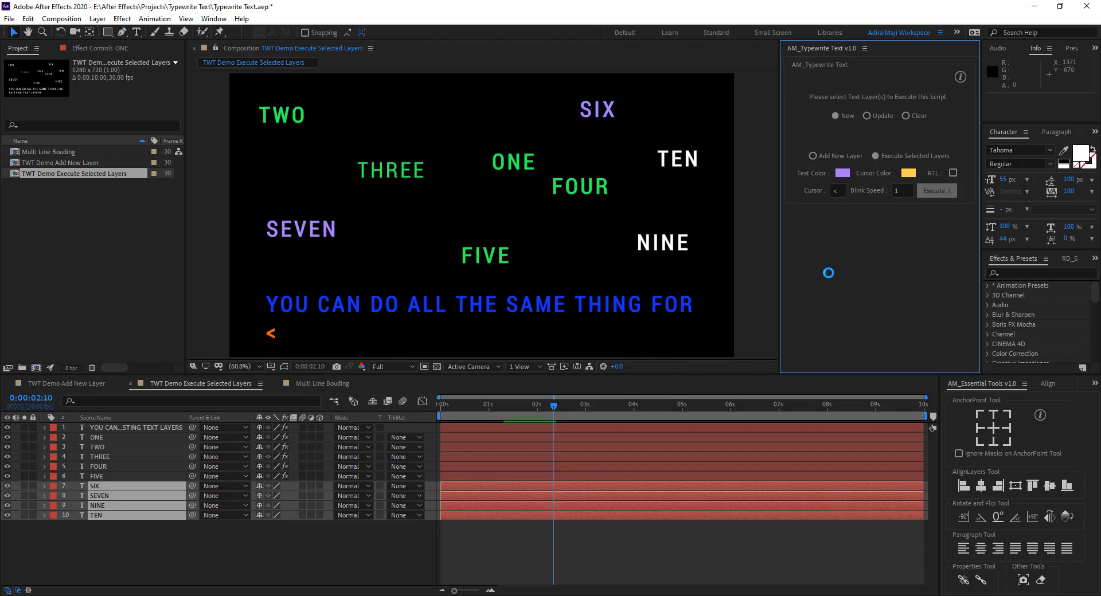
{"action": "key", "text": "space"}
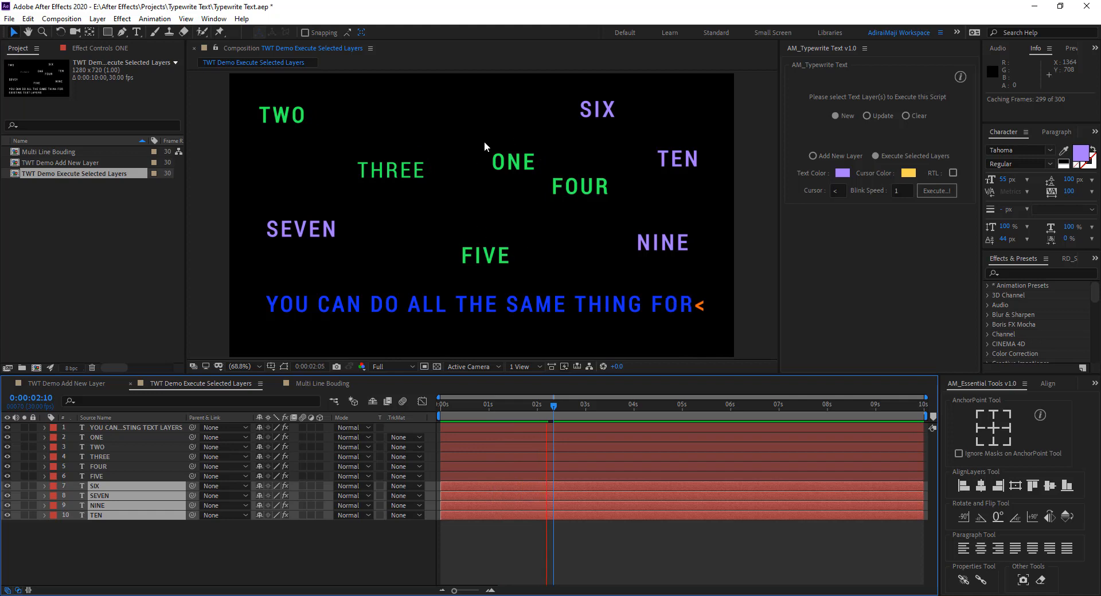
Select all ten text layers, execute the script in Clear mode on them and preview the composition.
{"action": "left_click_drag", "start_coordinate": [128, 543], "coordinate": [115, 427]}
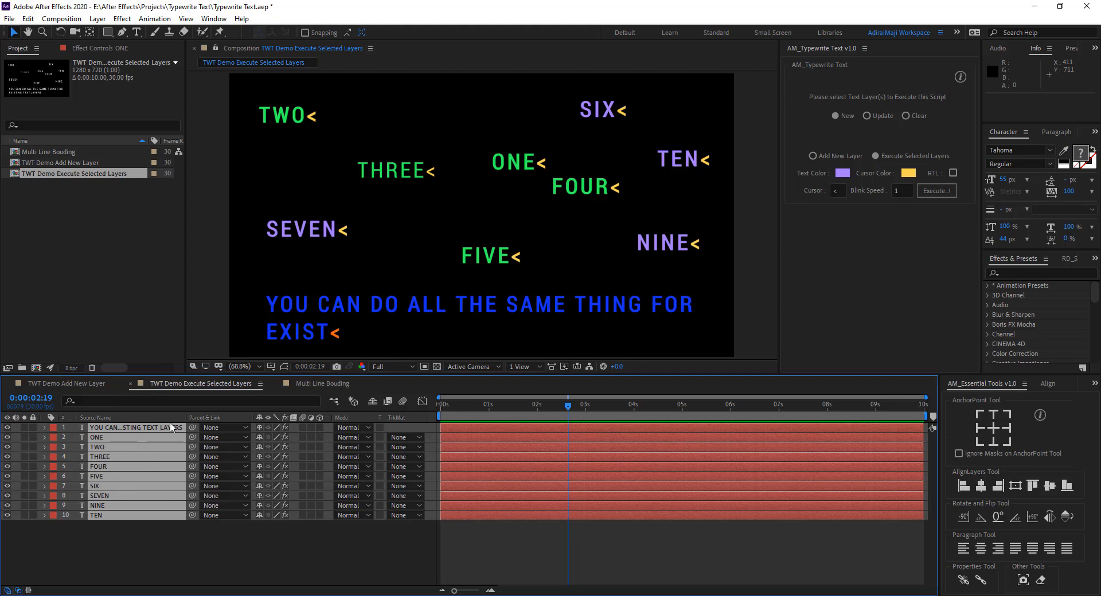
{"action": "left_click", "coordinate": [914, 116]}
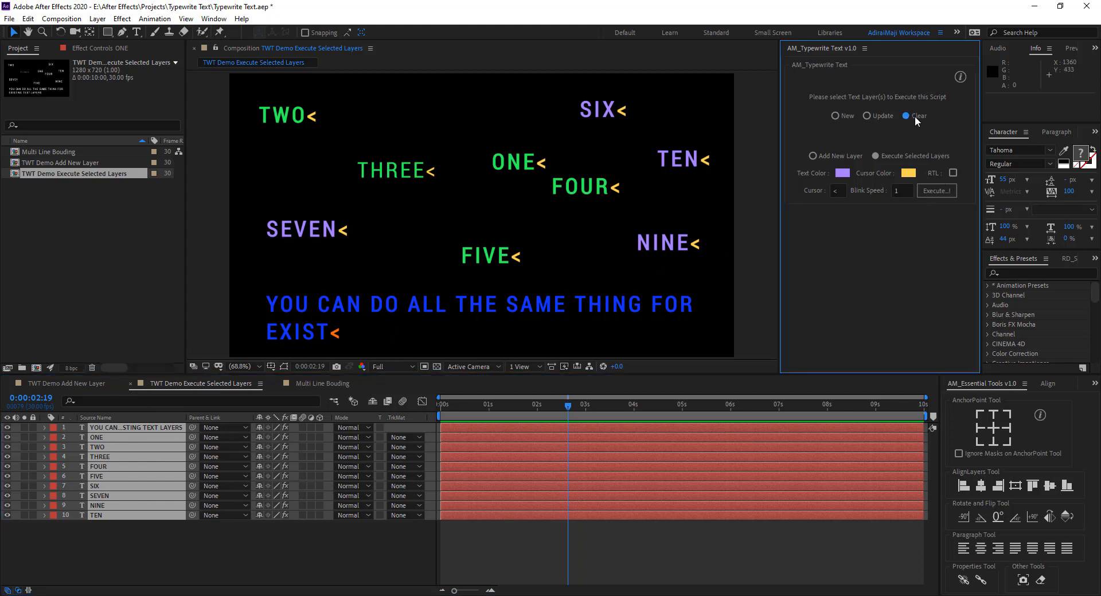
{"action": "left_click", "coordinate": [939, 191]}
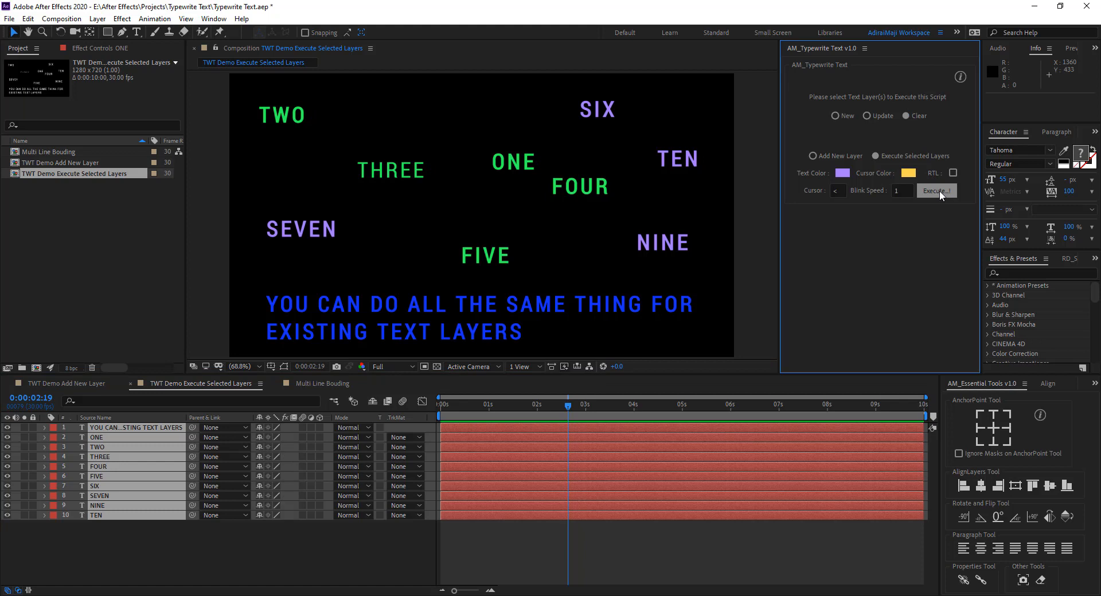
{"action": "left_click_drag", "start_coordinate": [520, 404], "coordinate": [488, 457]}
{"action": "key", "text": "space"}
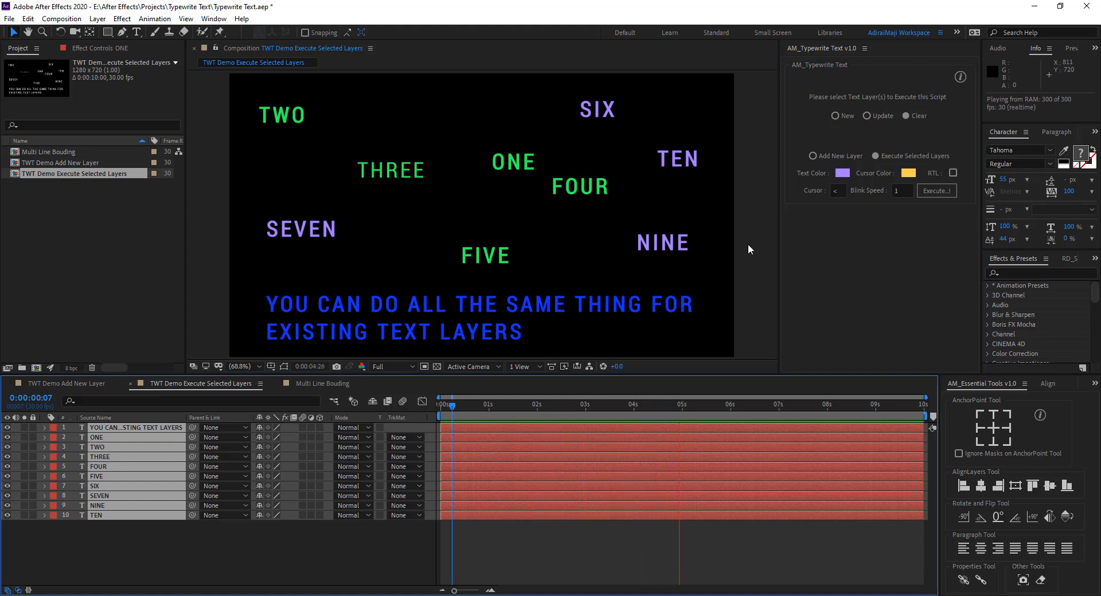
{"action": "key", "text": "space"}
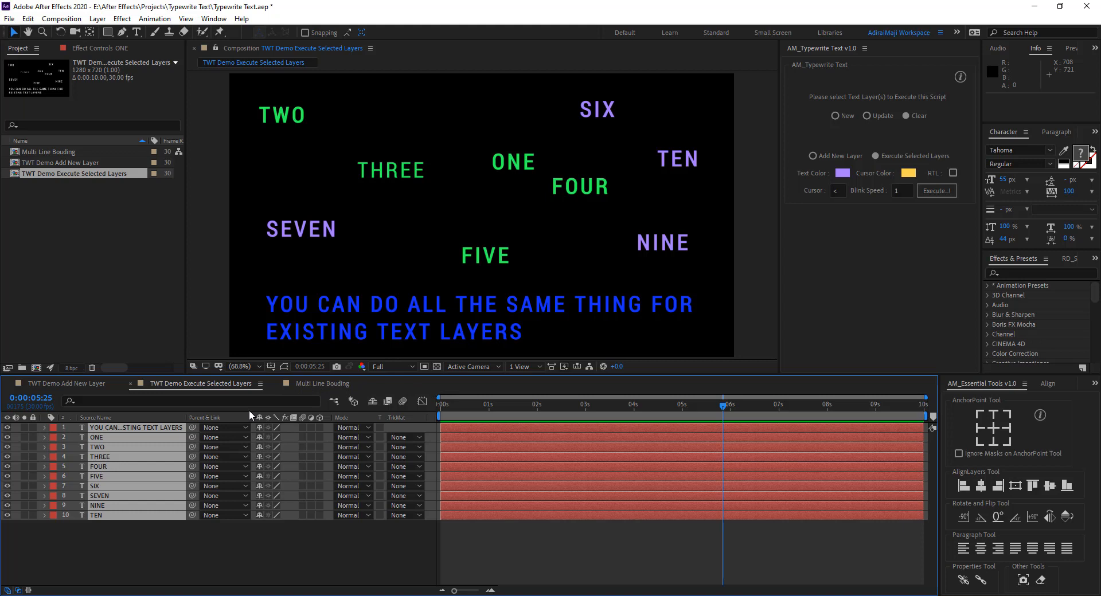
Switch to the Multi Line Bouding composition.
{"action": "left_click", "coordinate": [297, 380]}
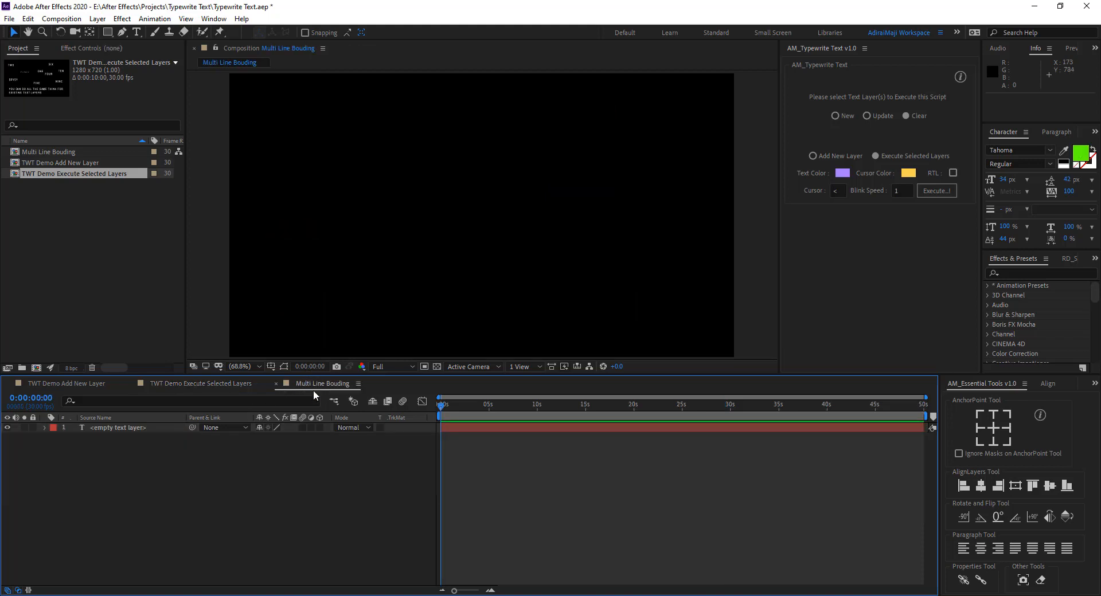
Draw a paragraph text box of about 947 by 495 px and fill it with random letters spanning two lines.
{"action": "left_click", "coordinate": [137, 31]}
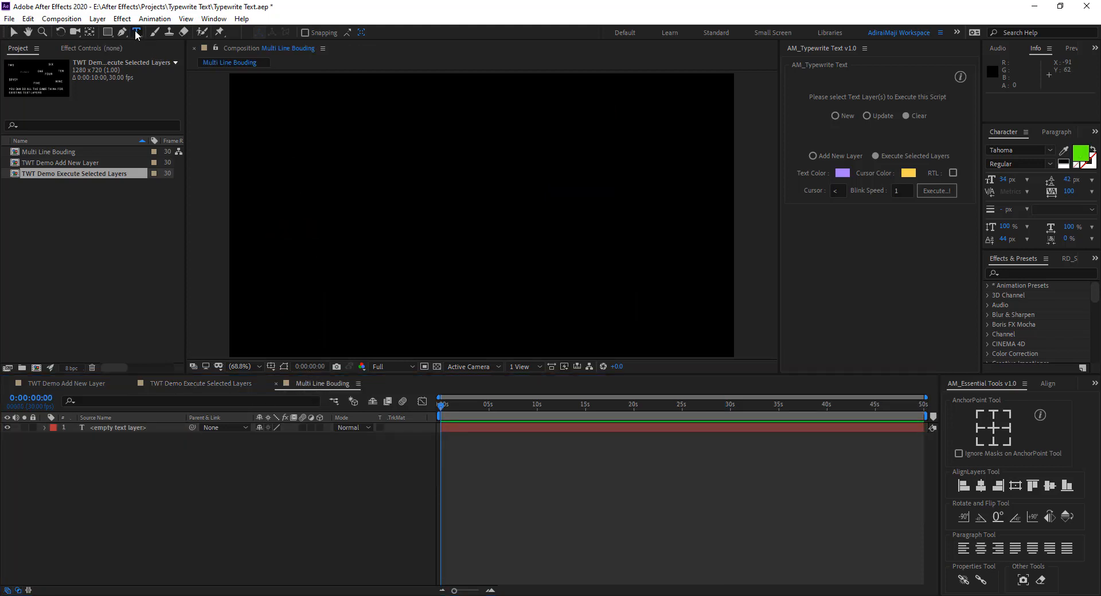
{"action": "left_click_drag", "start_coordinate": [263, 111], "coordinate": [636, 306]}
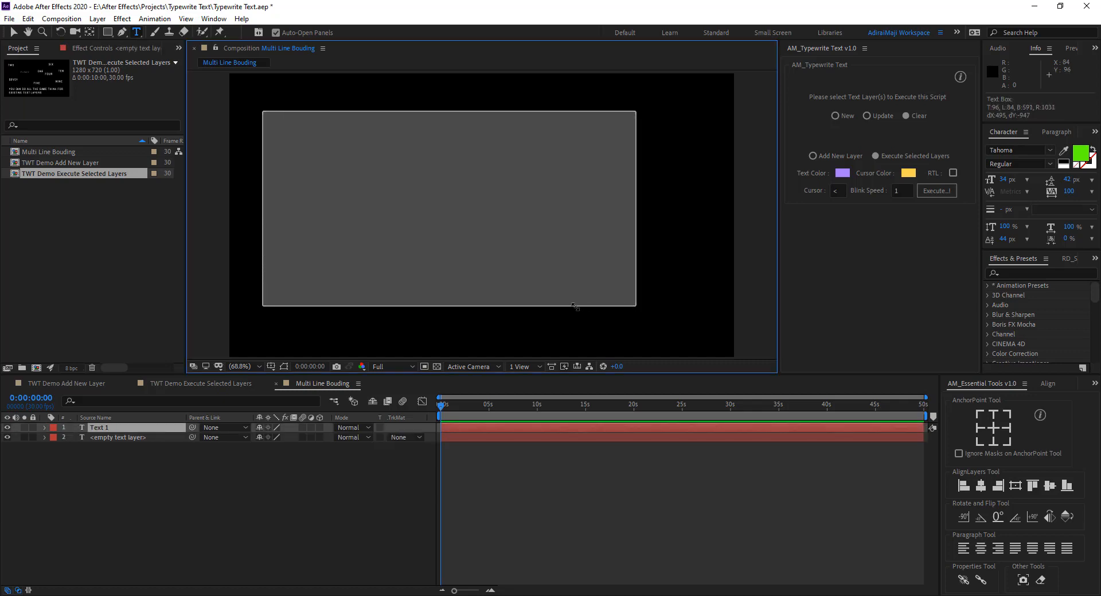
{"action": "type", "text": "gfg"}
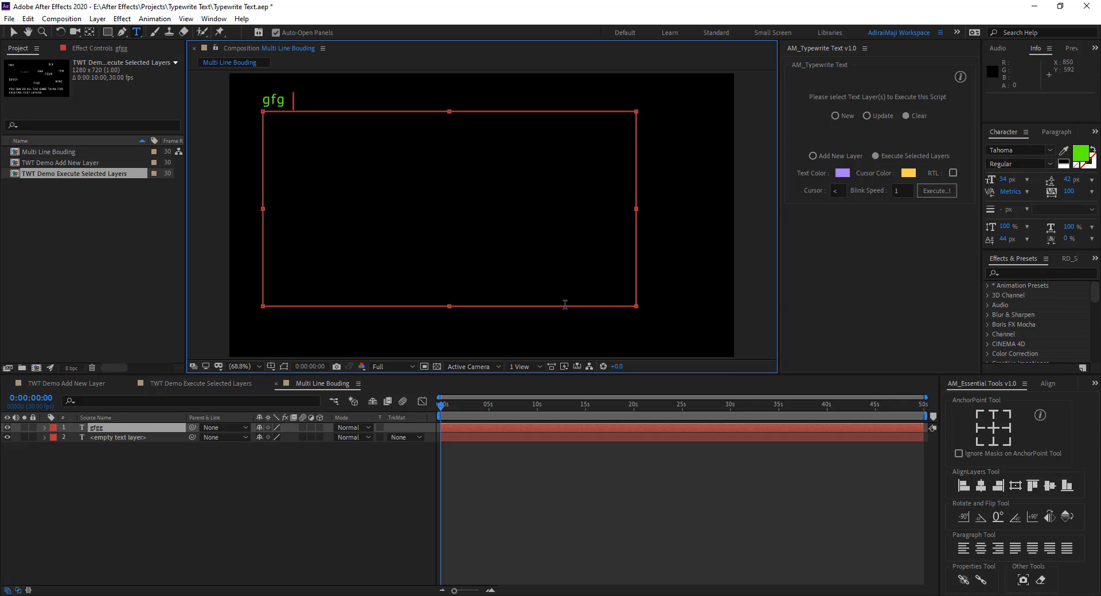
{"action": "type", "text": "gfahfkajsfkjafkjahskfh"}
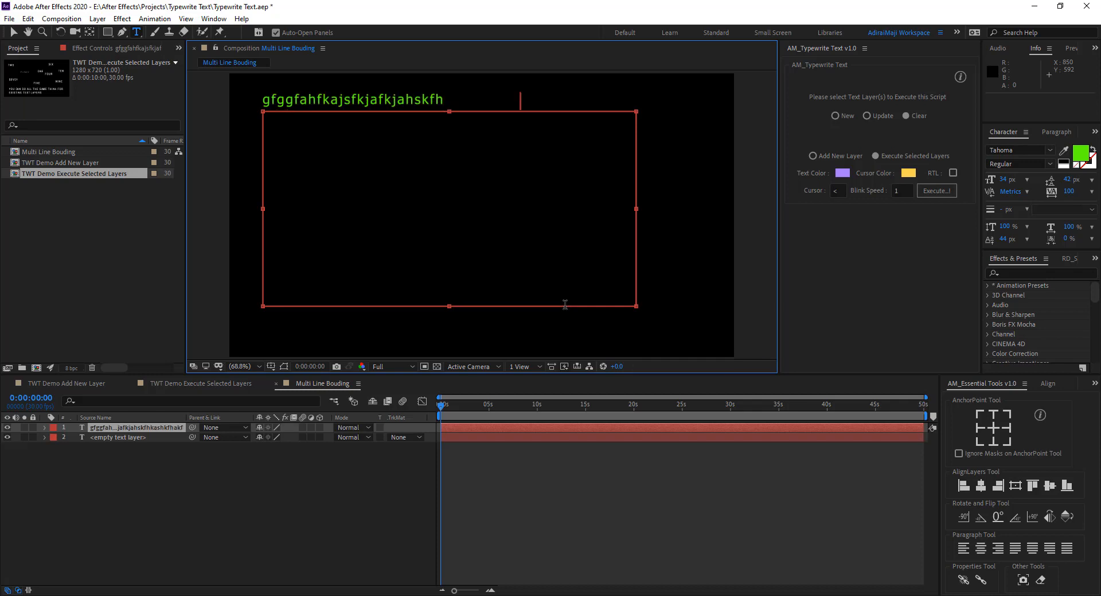
{"action": "type", "text": "kashkfhakfaklfjlkafajfjajfljalfj"}
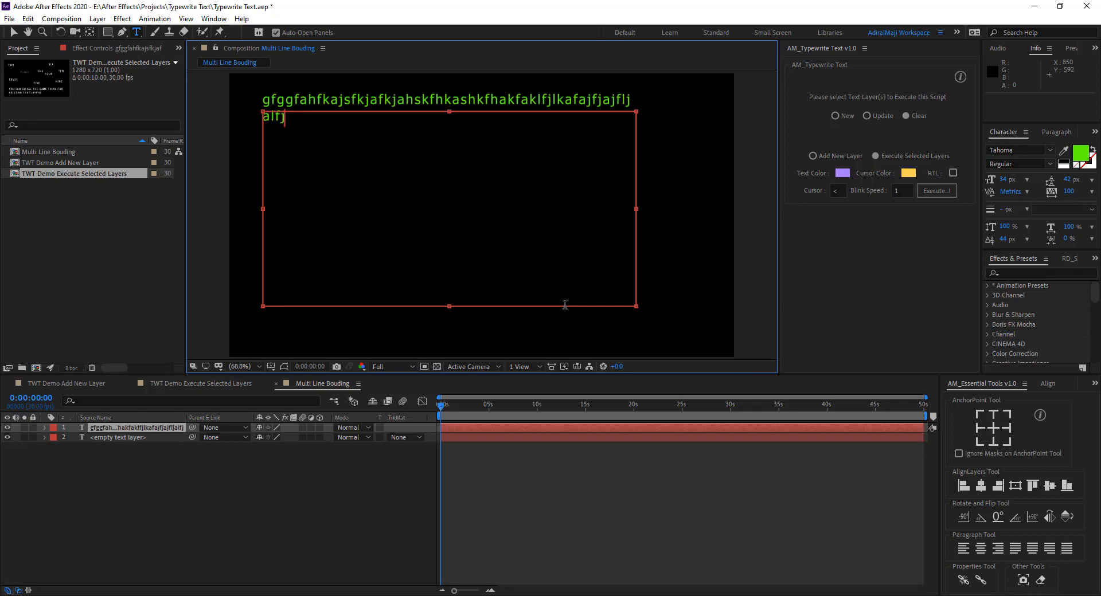
{"action": "type", "text": "ljflajflajlfjaljfl"}
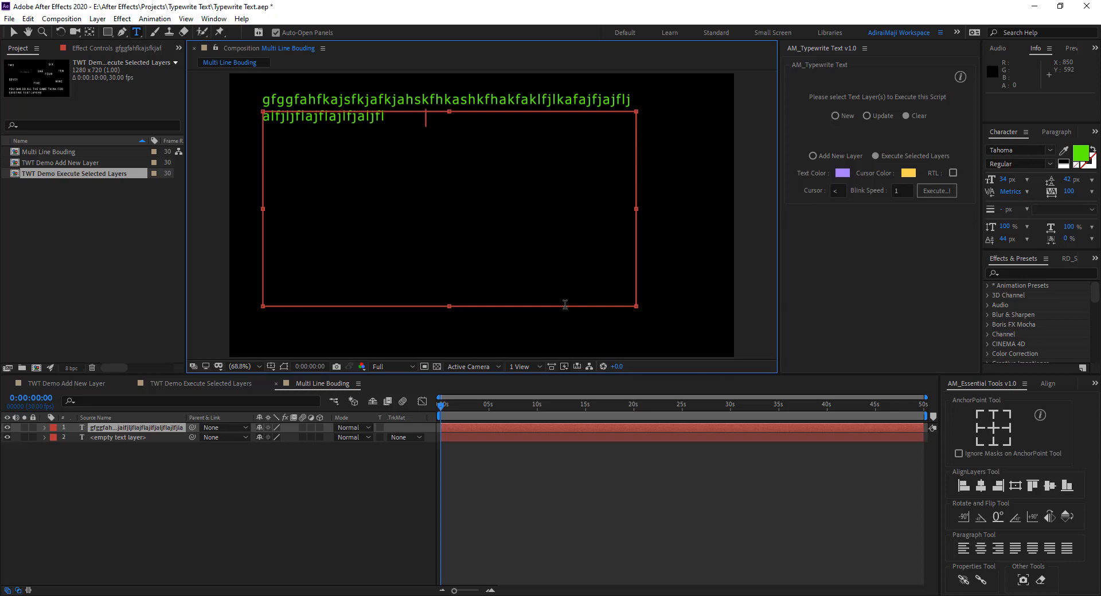
{"action": "type", "text": "ajlfjlajflajflajlf"}
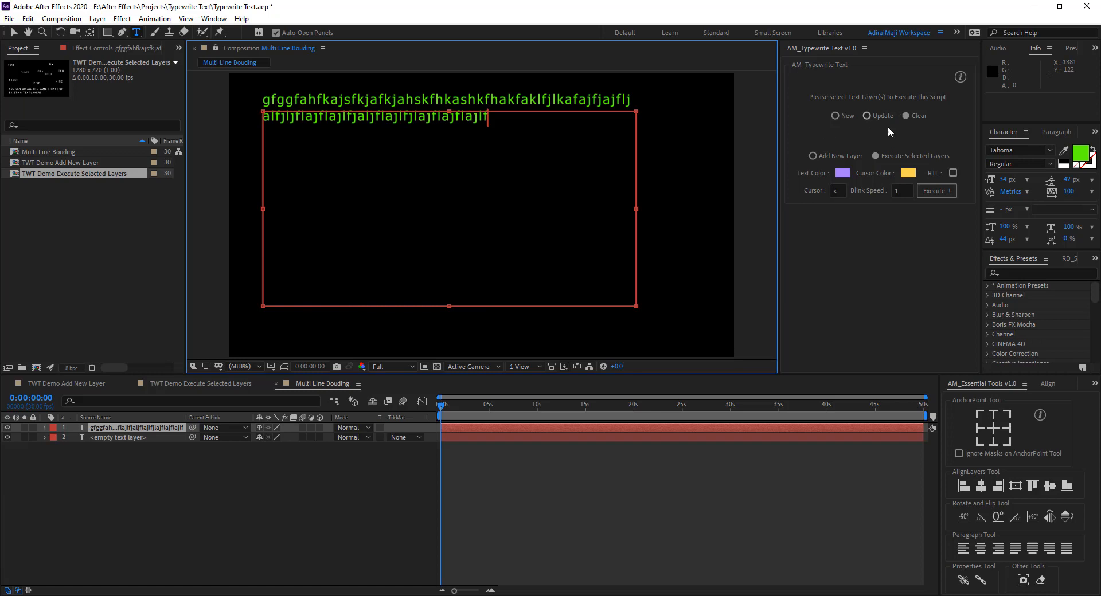
Erase the random letters from the text box and delete both empty text layers.
{"action": "key", "text": "ctrl+a"}
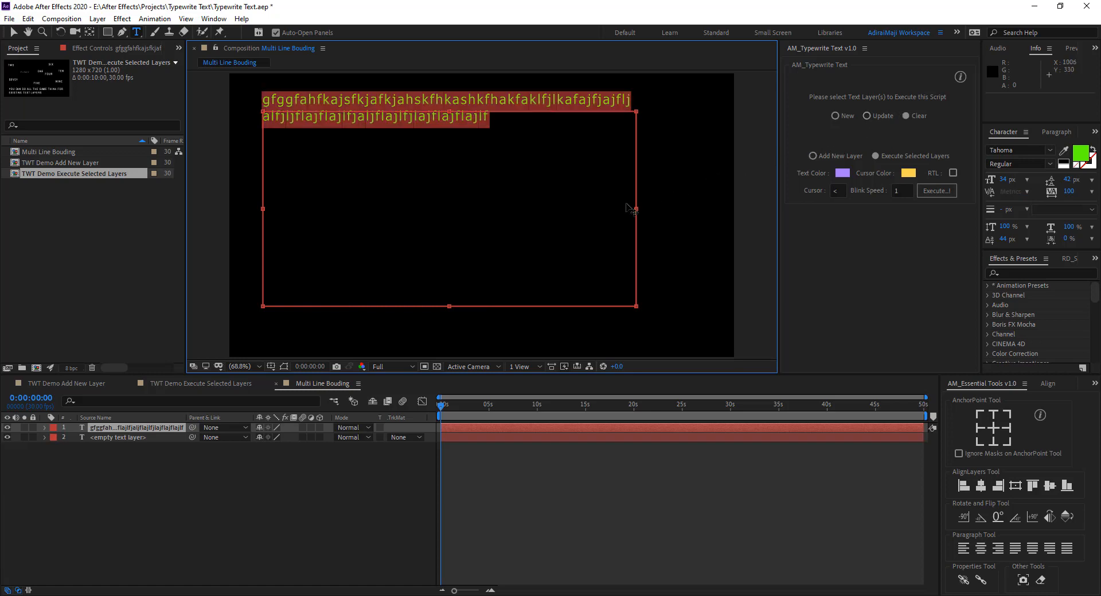
{"action": "key", "text": "BackSpace"}
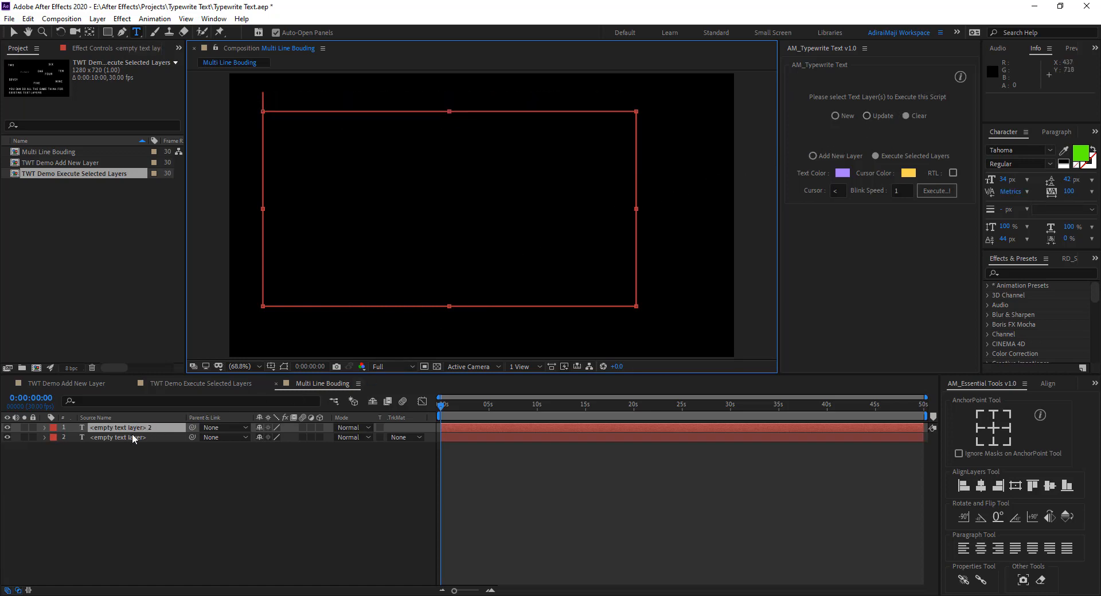
{"action": "left_click_drag", "start_coordinate": [125, 455], "coordinate": [129, 422]}
{"action": "key", "text": "Delete"}
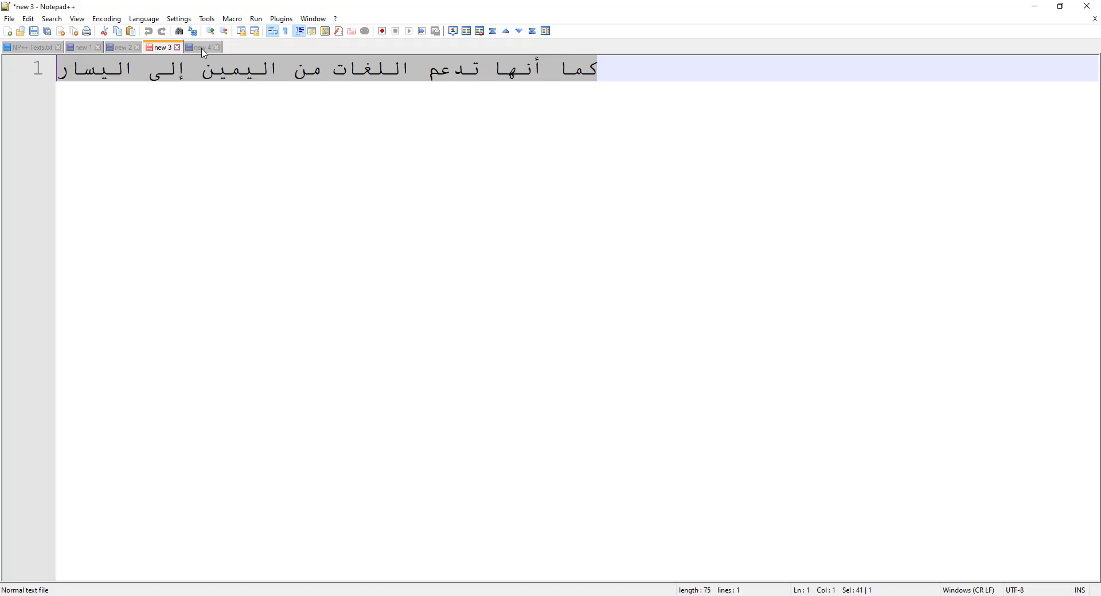
In Notepad++, open the new 4 document and select its whole paragraph.
{"action": "left_click", "coordinate": [204, 48]}
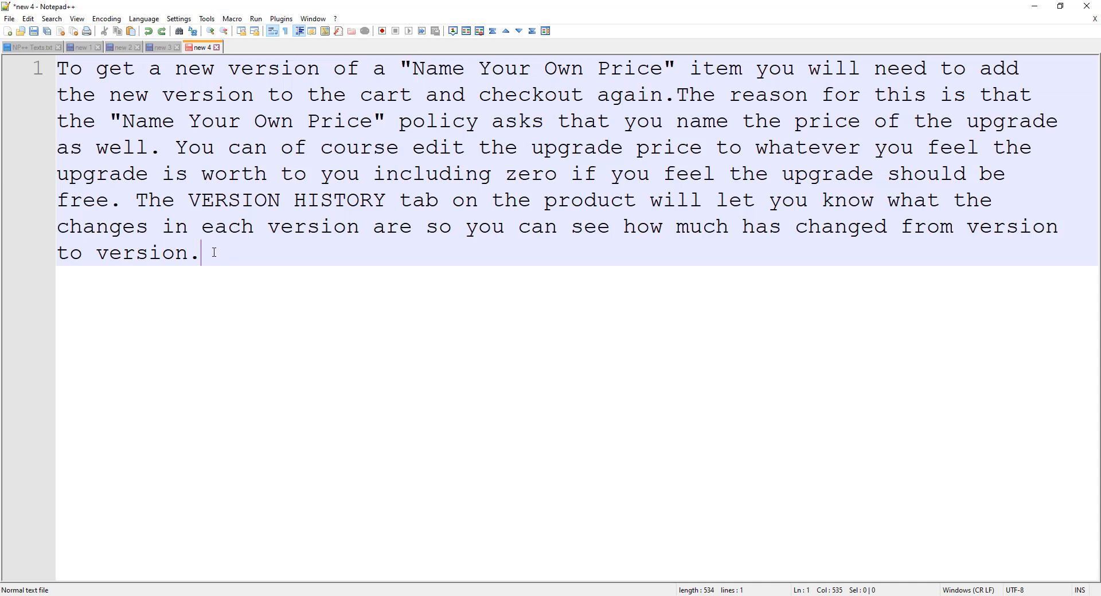
{"action": "left_click_drag", "start_coordinate": [214, 253], "coordinate": [60, 69]}
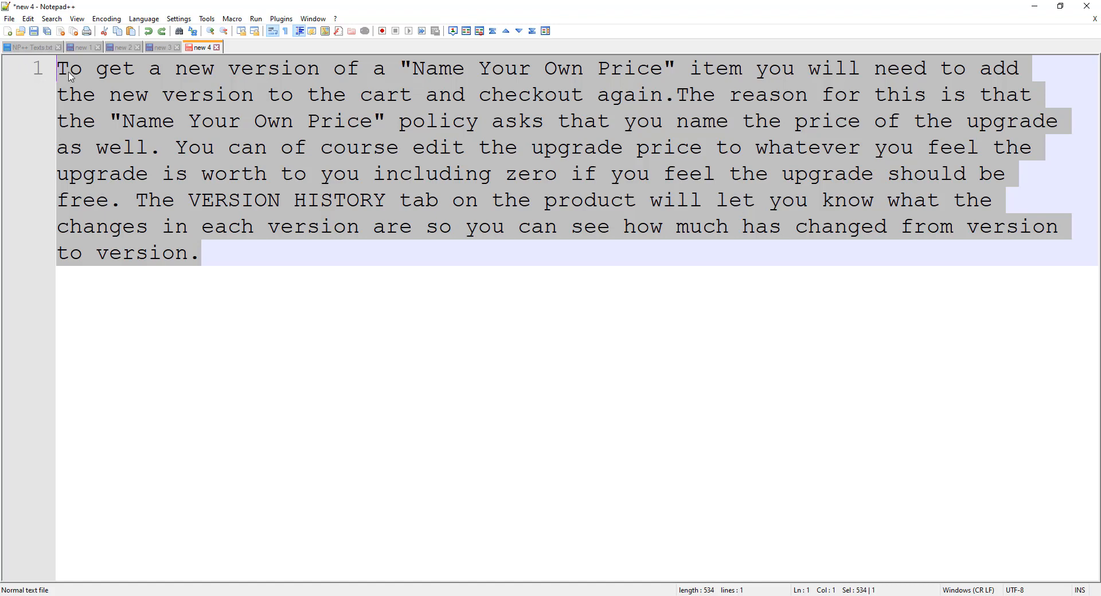
{"action": "left_click_drag", "start_coordinate": [59, 69], "coordinate": [243, 253]}
Turn word wrap off to examine the paragraph as one continuous line, and turn it back on.
{"action": "left_click", "coordinate": [77, 20]}
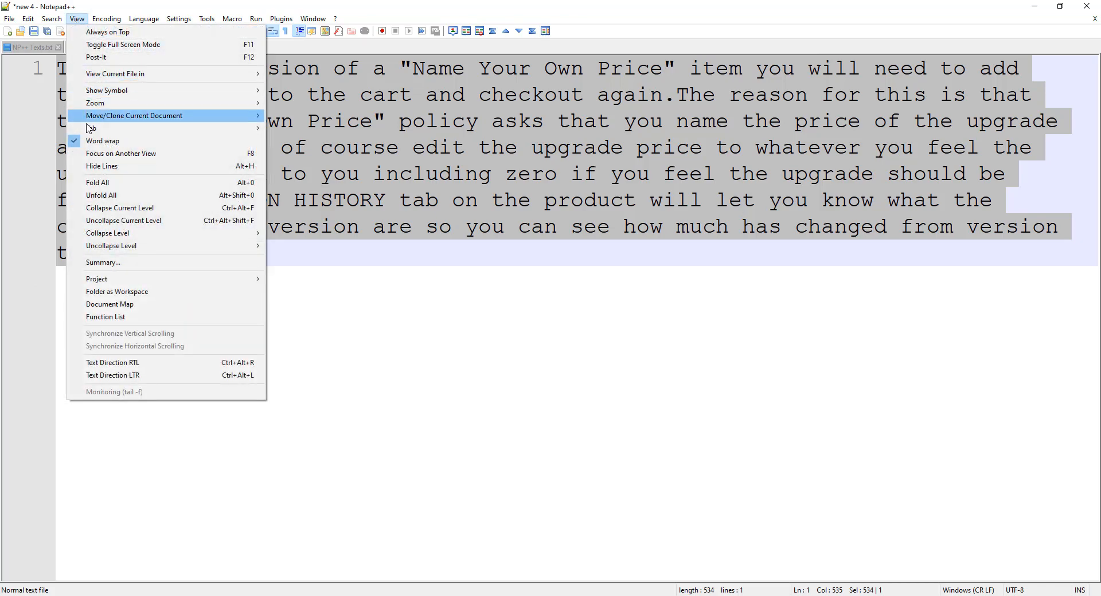
{"action": "left_click", "coordinate": [109, 144]}
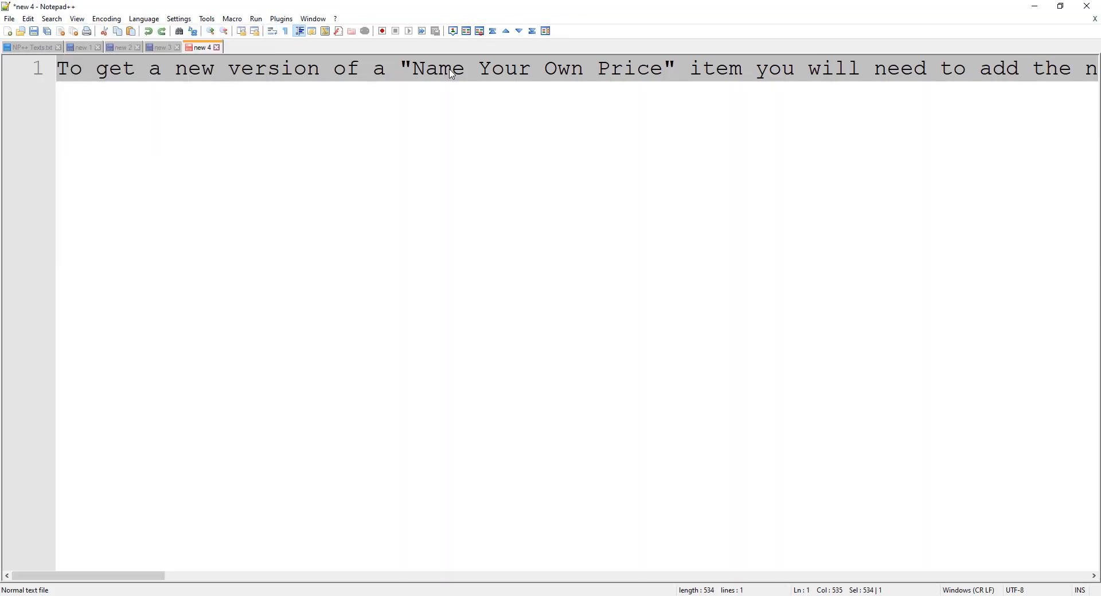
{"action": "left_click_drag", "start_coordinate": [148, 577], "coordinate": [58, 327]}
{"action": "left_click", "coordinate": [78, 19]}
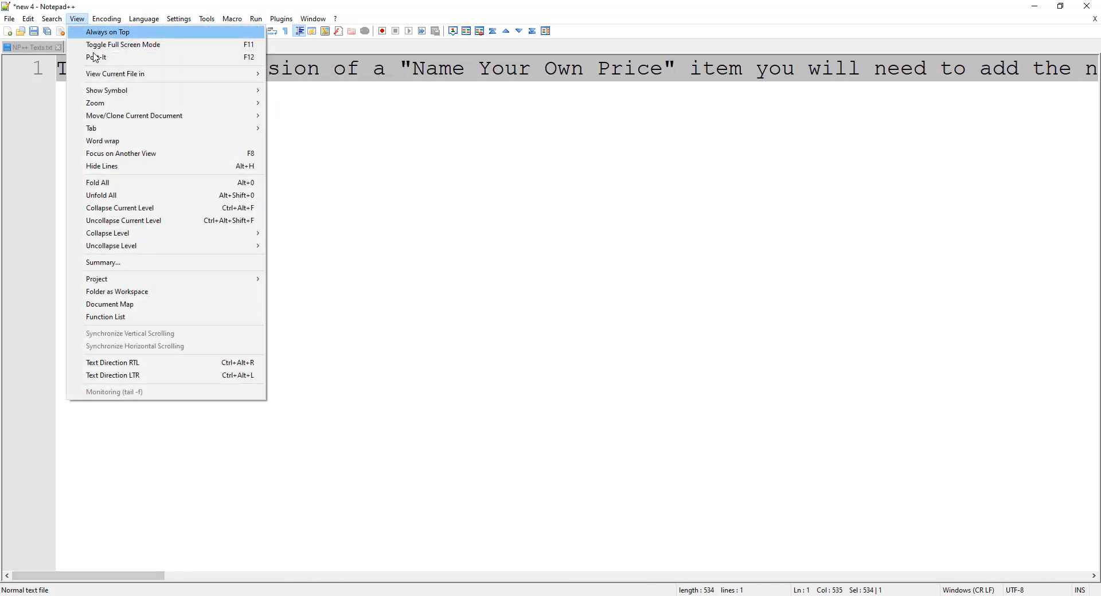
{"action": "left_click", "coordinate": [122, 142]}
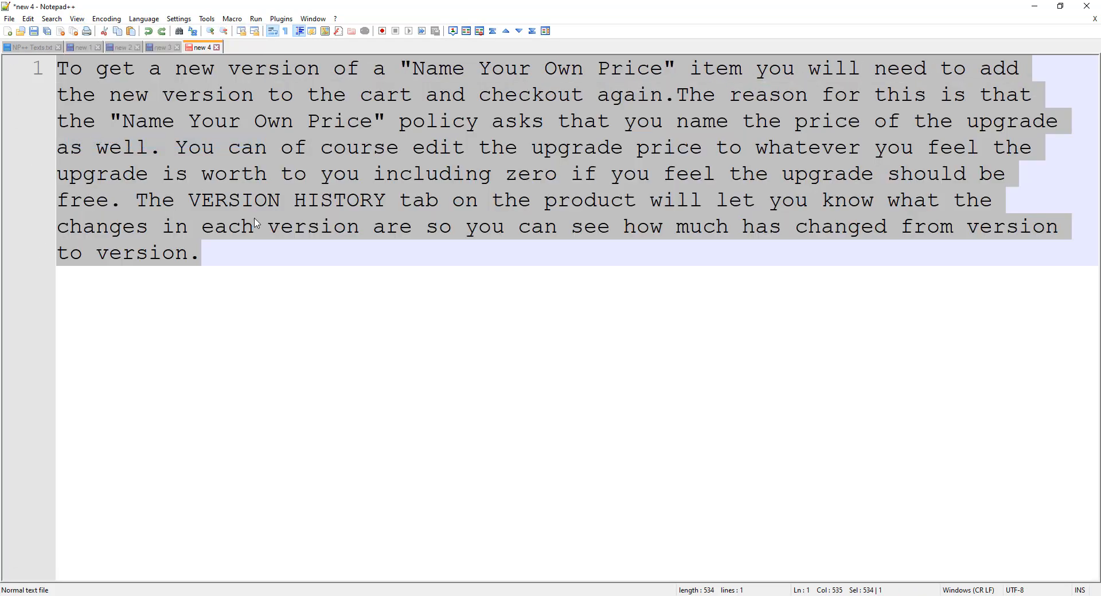
Copy the whole "Name Your Own Price" paragraph from the new 4 document.
{"action": "left_click", "coordinate": [260, 245]}
{"action": "left_click_drag", "start_coordinate": [235, 246], "coordinate": [57, 69]}
{"action": "key", "text": "ctrl+c"}
Back in After Effects, draw a large paragraph text box across the emptied composition and paste the copied paragraph into it.
{"action": "key", "text": "Delete"}
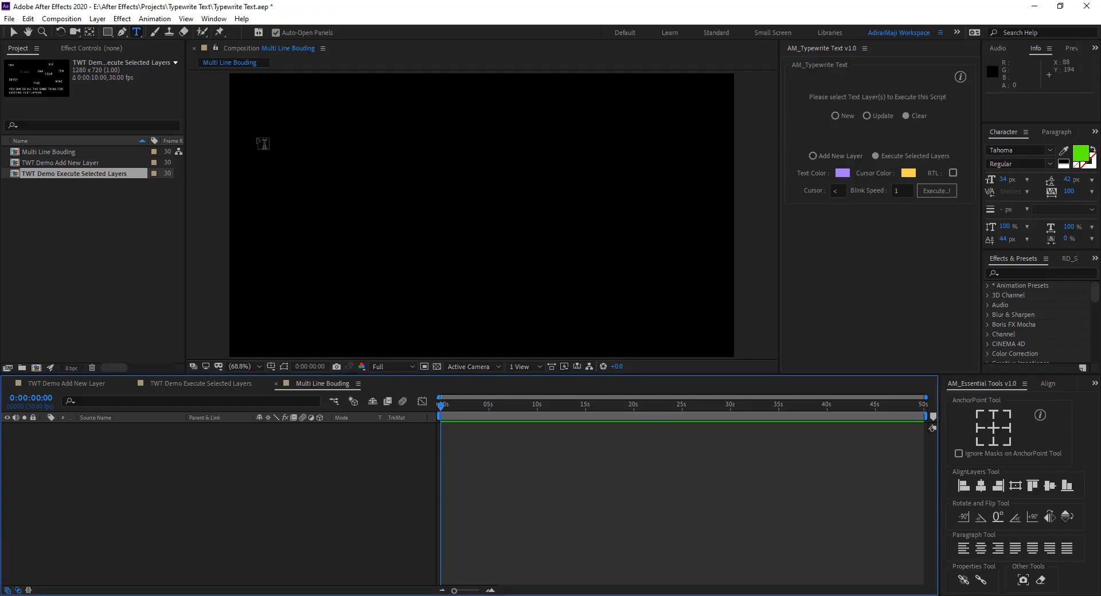
{"action": "left_click_drag", "start_coordinate": [260, 110], "coordinate": [695, 336]}
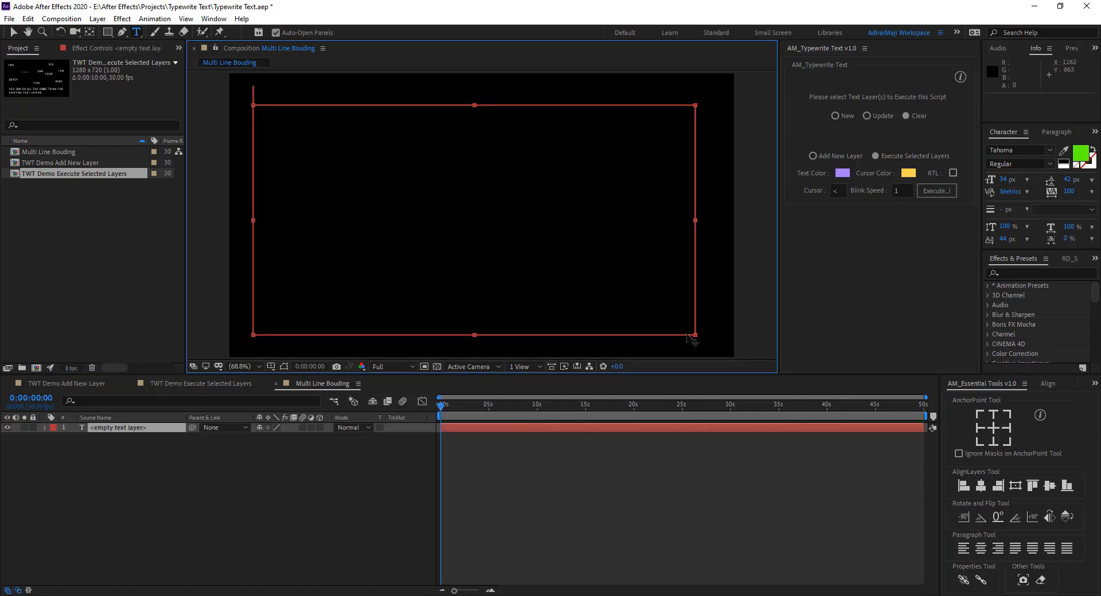
{"action": "key", "text": "ctrl+v"}
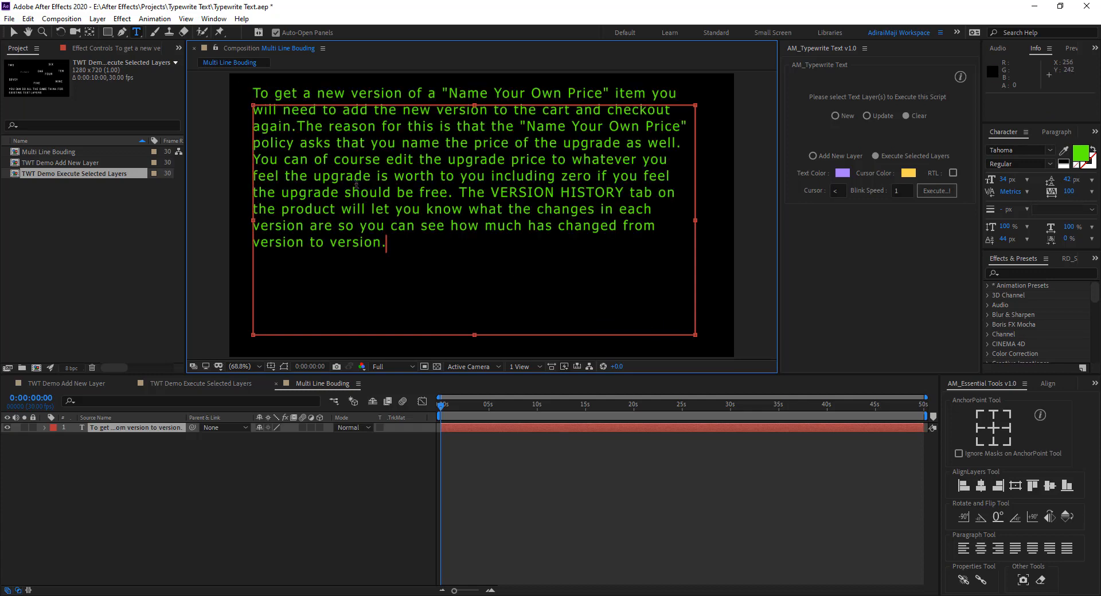
{"action": "key", "text": "ctrl+a"}
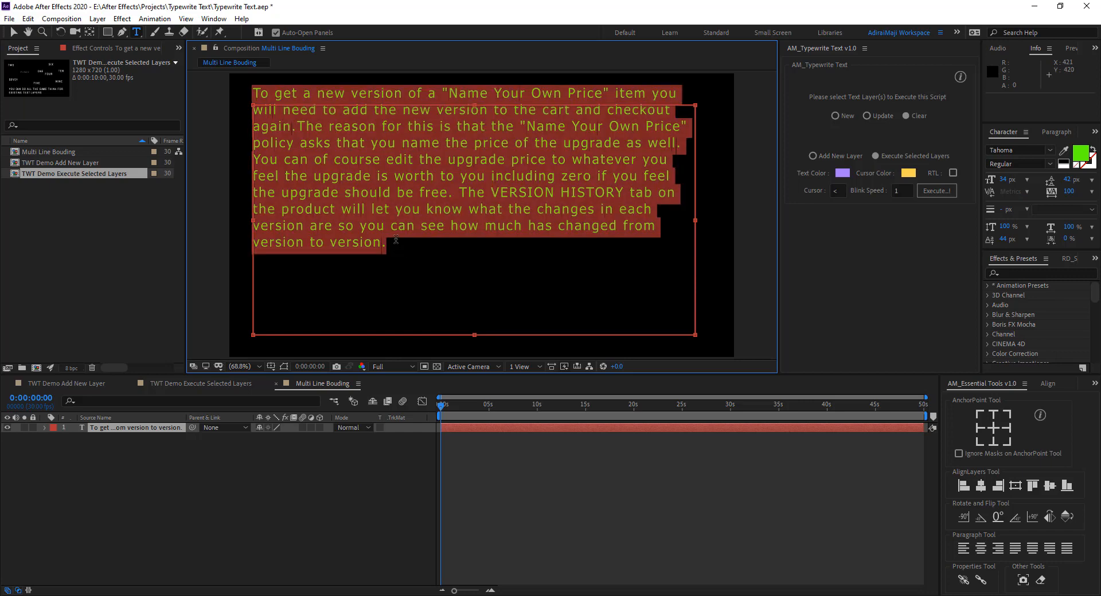
Select the paragraph layer and execute the script on it in New mode with "|" as the cursor.
{"action": "left_click", "coordinate": [154, 426]}
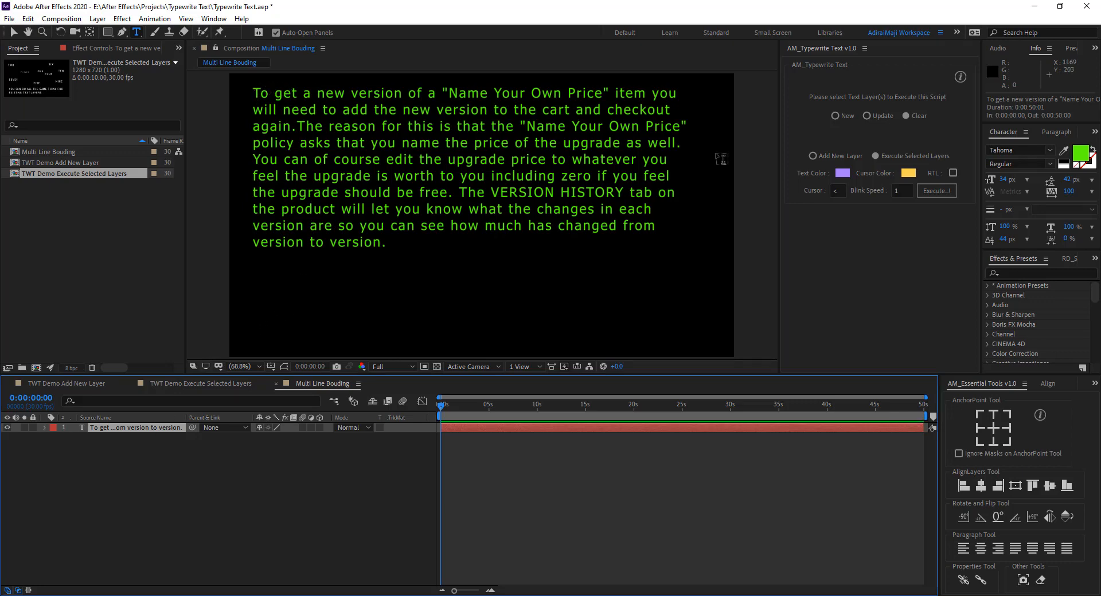
{"action": "left_click", "coordinate": [836, 116]}
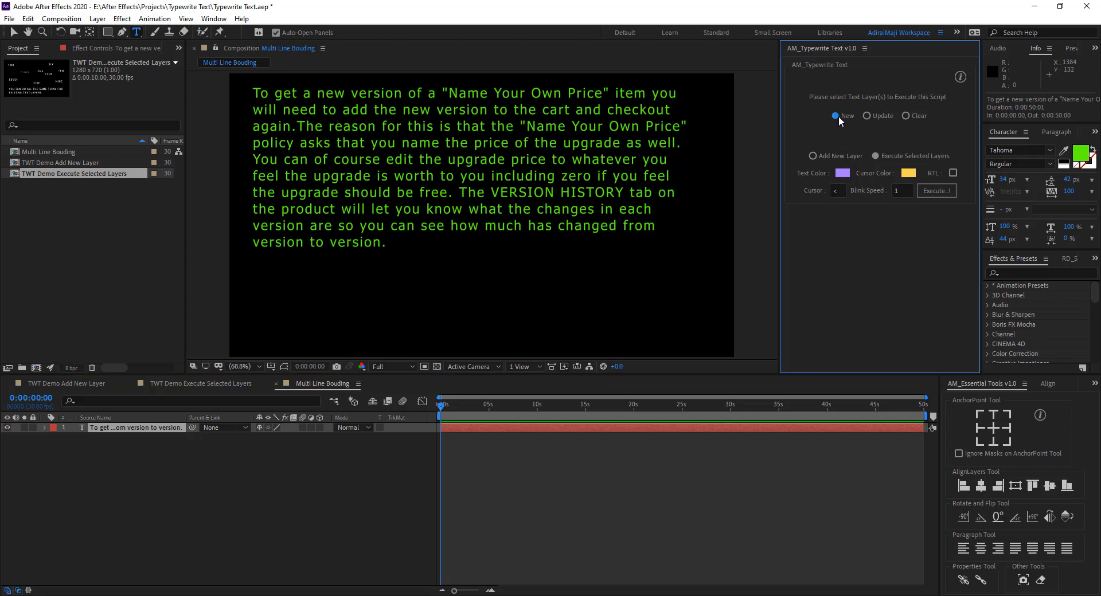
{"action": "left_click", "coordinate": [133, 429]}
{"action": "left_click", "coordinate": [946, 190]}
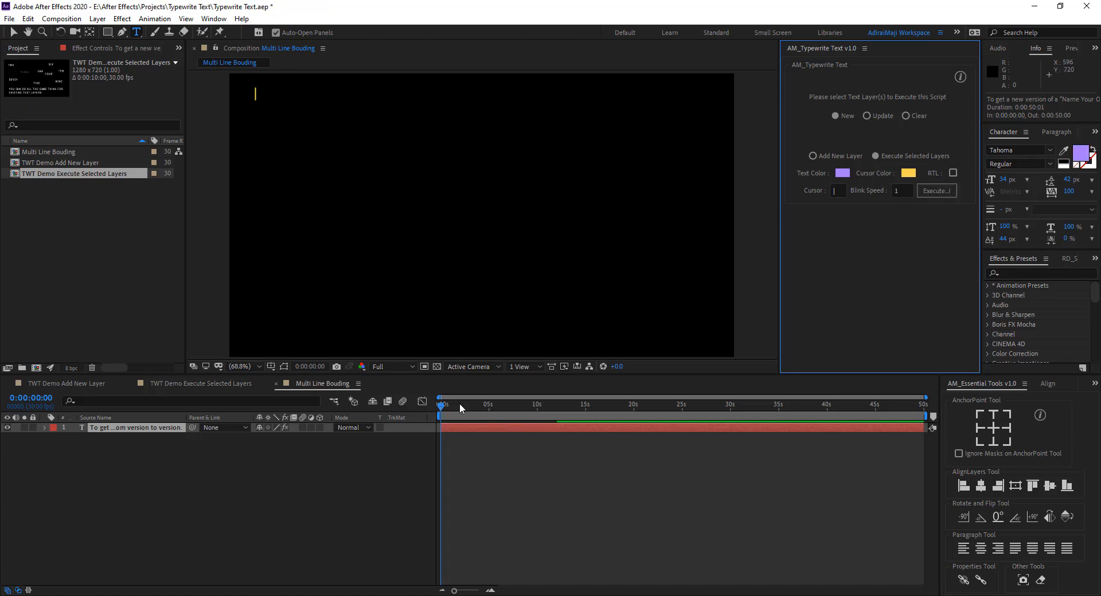
Preview the paragraph's typewriter animation from the start of the composition.
{"action": "left_click_drag", "start_coordinate": [445, 408], "coordinate": [427, 407]}
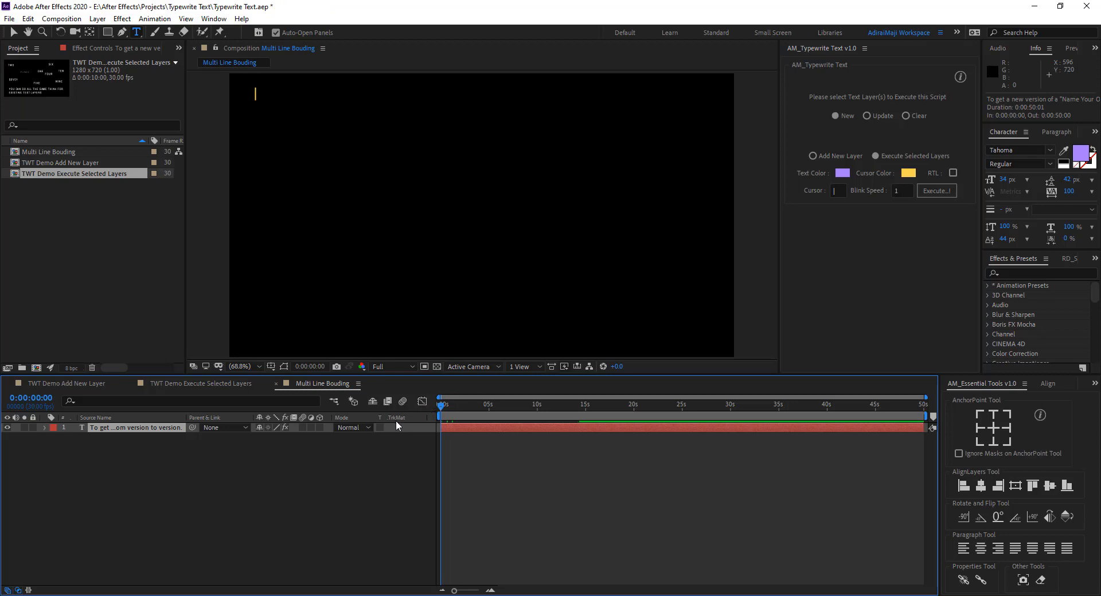
{"action": "key", "text": "space"}
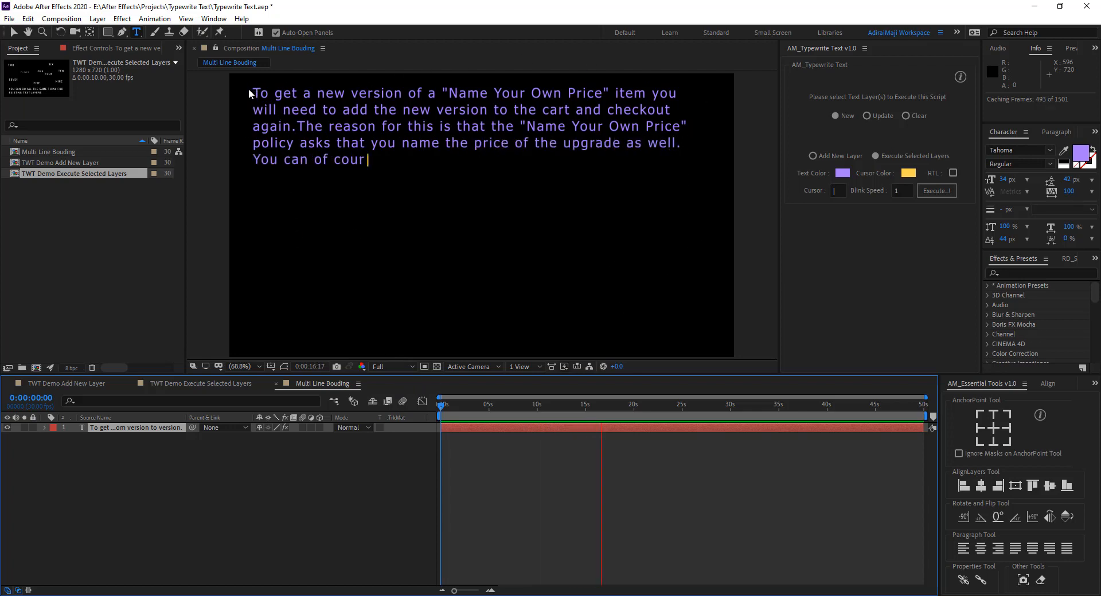
{"action": "key", "text": "space"}
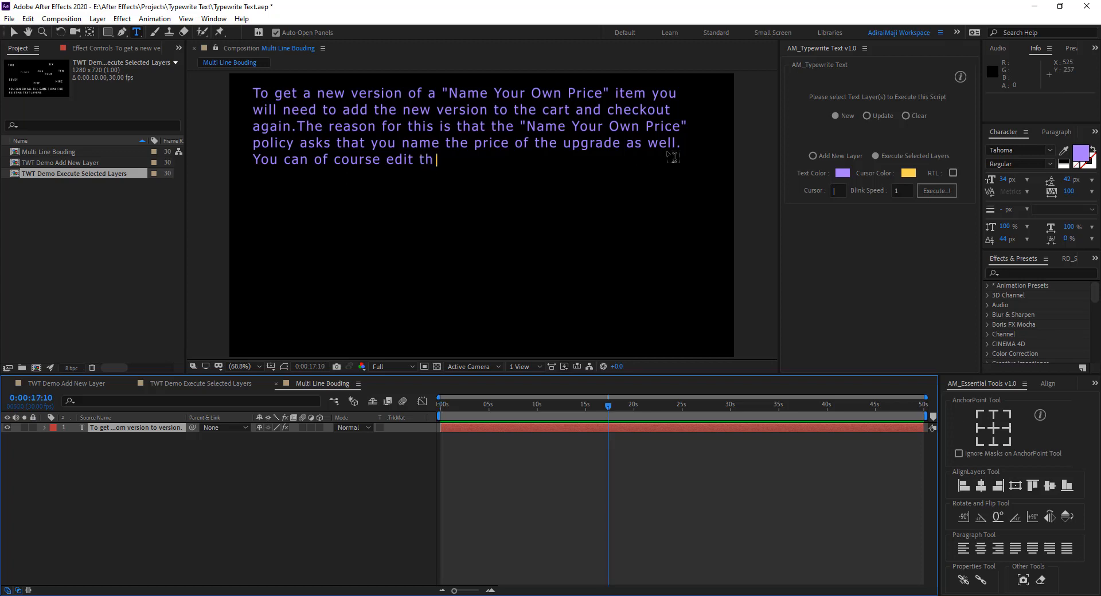
Switch the script to Add New Layer and replace the placeholder text with the copied "Name Your Own Price" paragraph.
{"action": "left_click", "coordinate": [814, 156]}
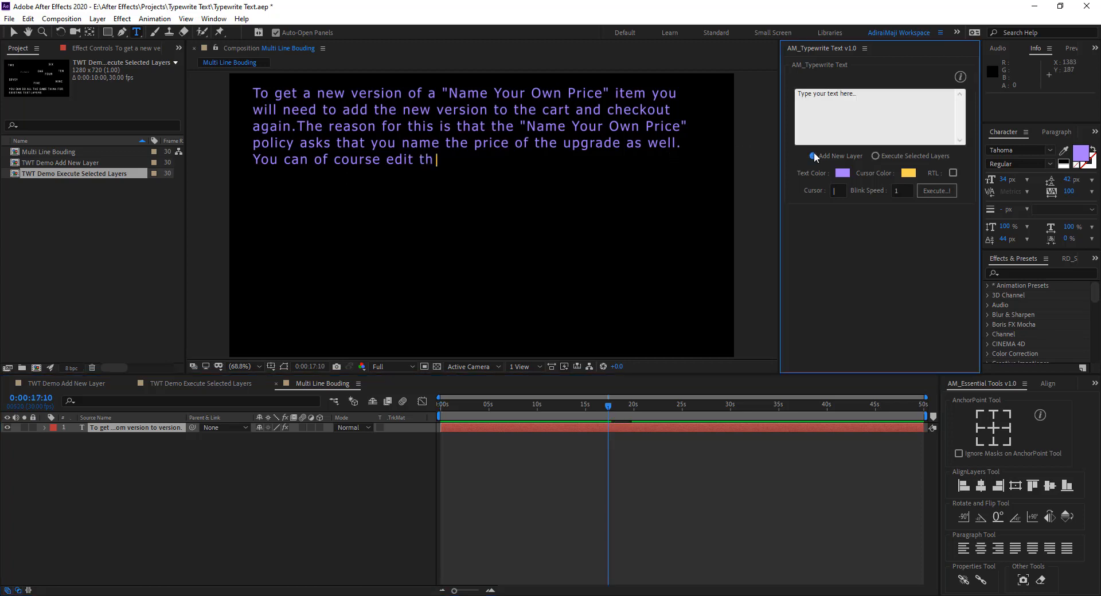
{"action": "left_click", "coordinate": [861, 113]}
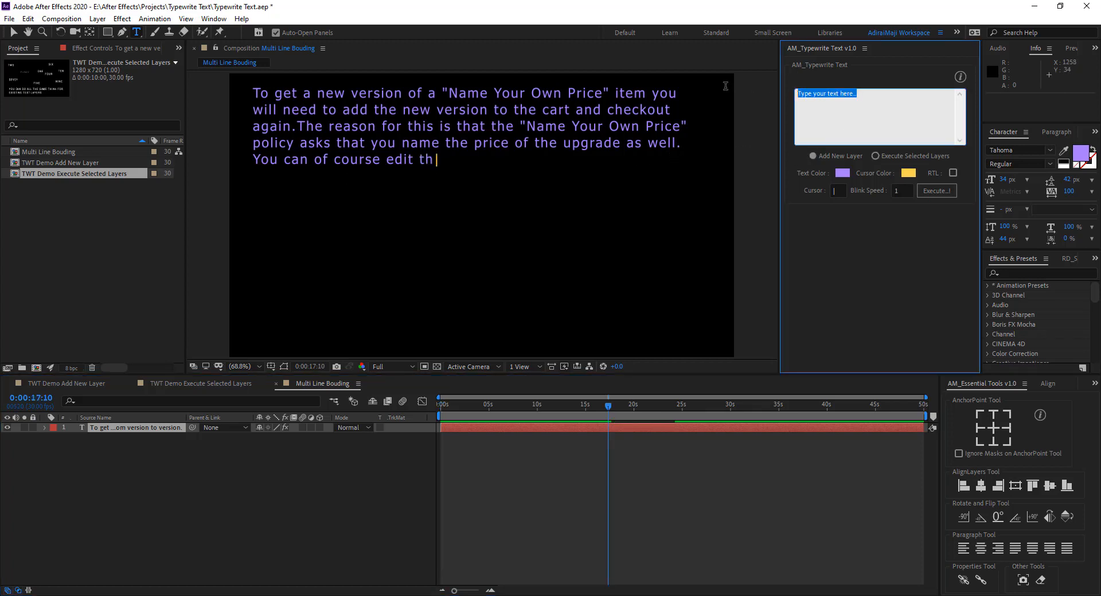
{"action": "key", "text": "BackSpace"}
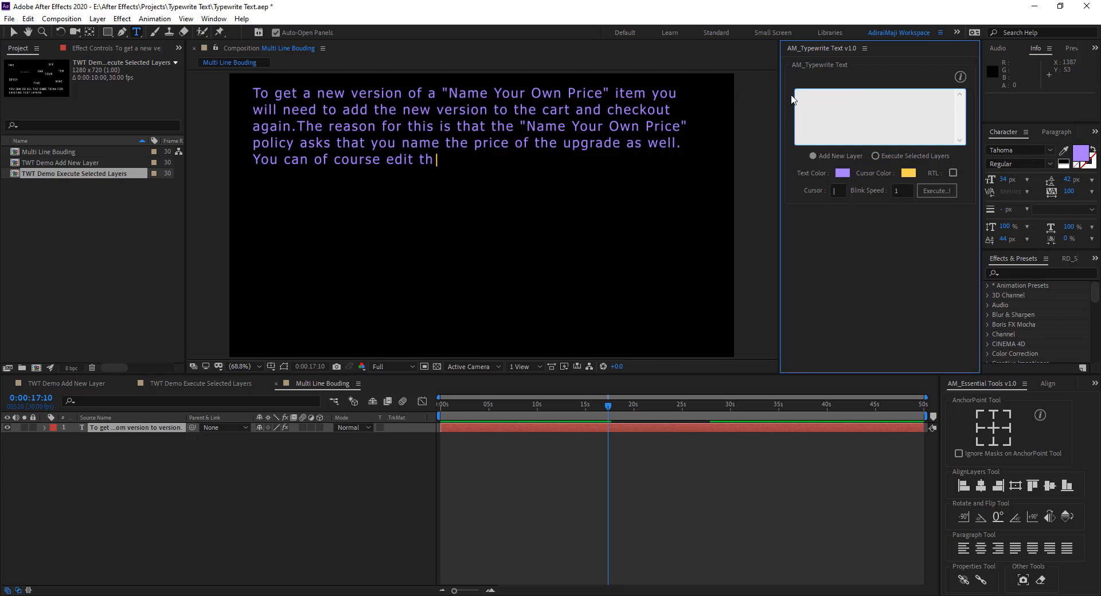
{"action": "key", "text": "ctrl+v"}
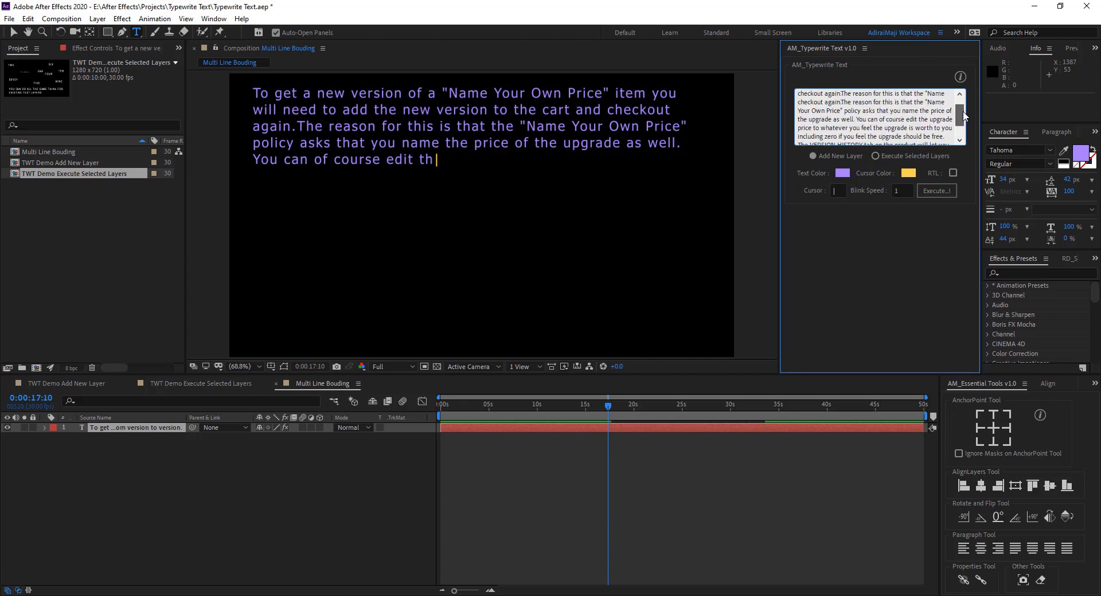
{"action": "left_click_drag", "start_coordinate": [961, 127], "coordinate": [960, 103]}
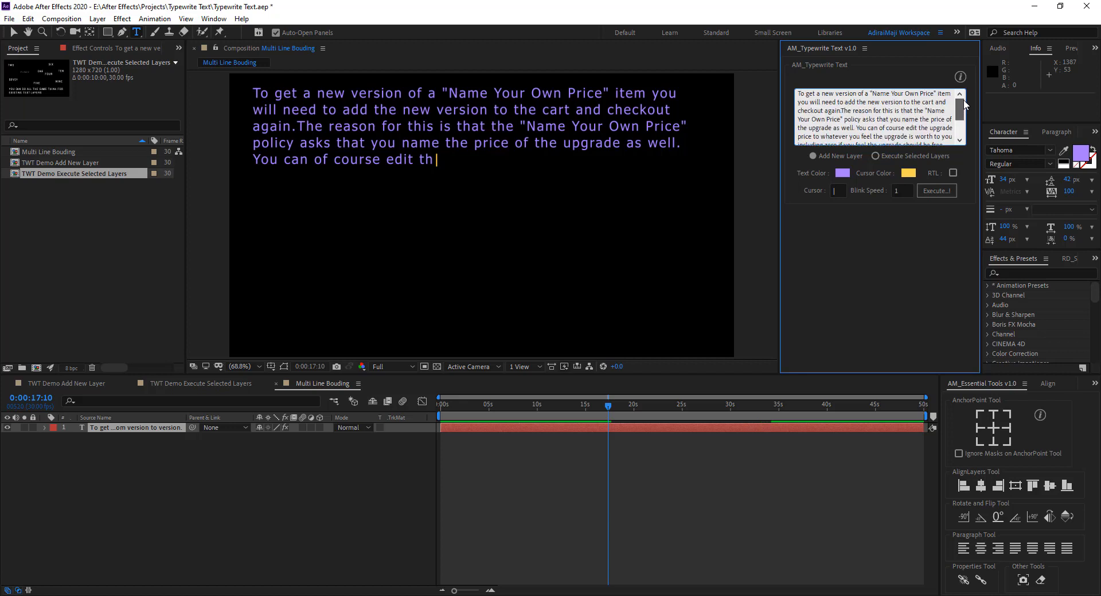
{"action": "left_click_drag", "start_coordinate": [799, 105], "coordinate": [802, 117]}
{"action": "left_click", "coordinate": [800, 102]}
Set the script's text color to bright green, hex 4FFF0F.
{"action": "left_click", "coordinate": [843, 173]}
{"action": "left_click", "coordinate": [720, 214]}
{"action": "left_click_drag", "start_coordinate": [720, 213], "coordinate": [668, 199]}
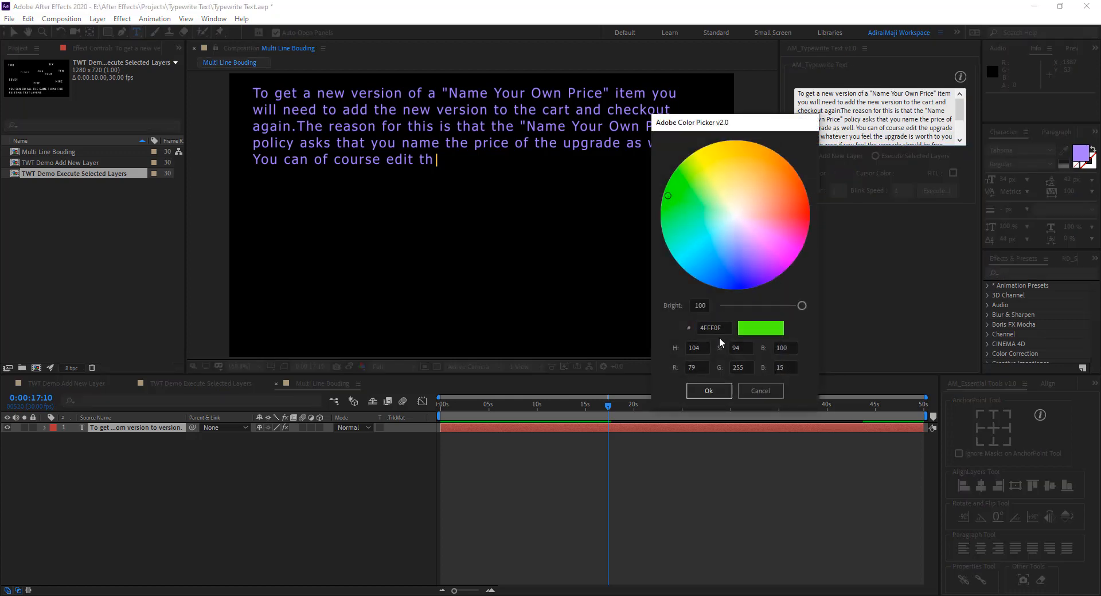
{"action": "left_click", "coordinate": [705, 389]}
Set the script's cursor color to orange and execute the script to add the paragraph as a new layer.
{"action": "left_click", "coordinate": [912, 174]}
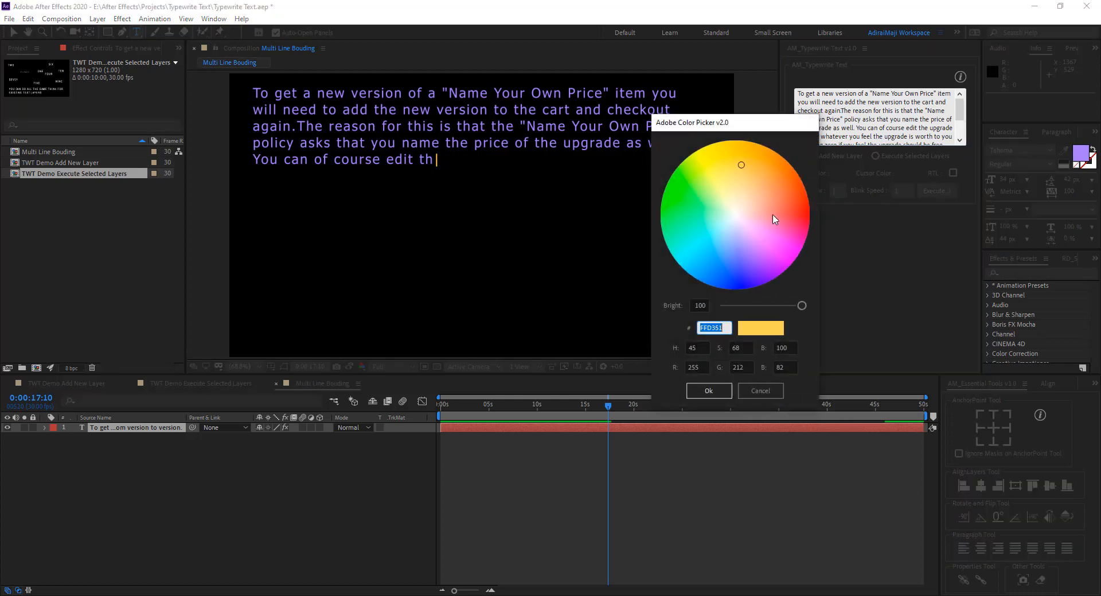
{"action": "left_click_drag", "start_coordinate": [768, 210], "coordinate": [786, 165]}
{"action": "left_click", "coordinate": [711, 392]}
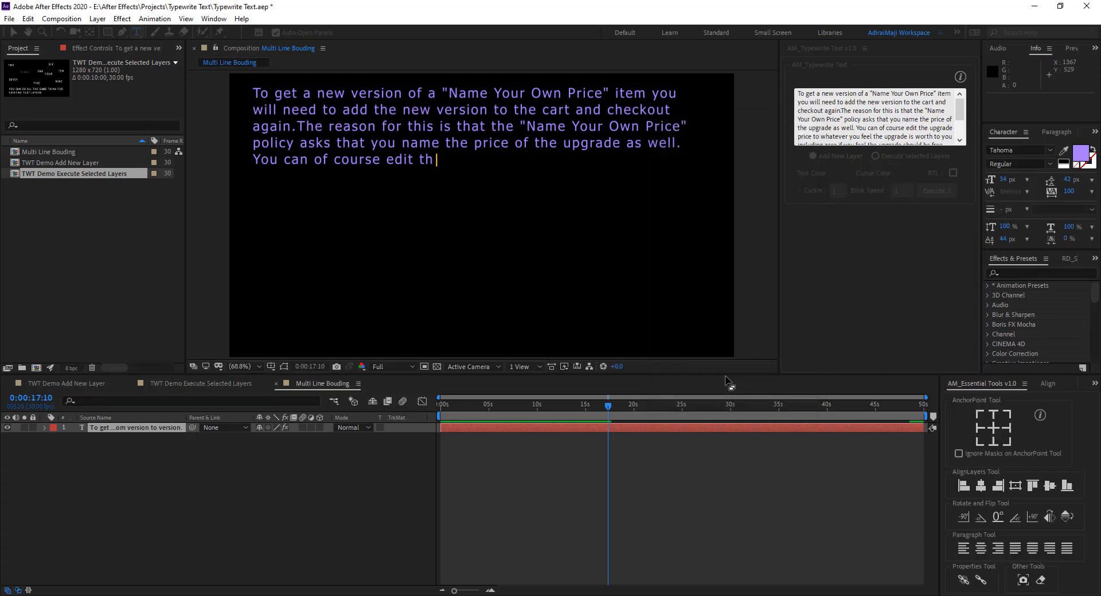
{"action": "left_click", "coordinate": [929, 190]}
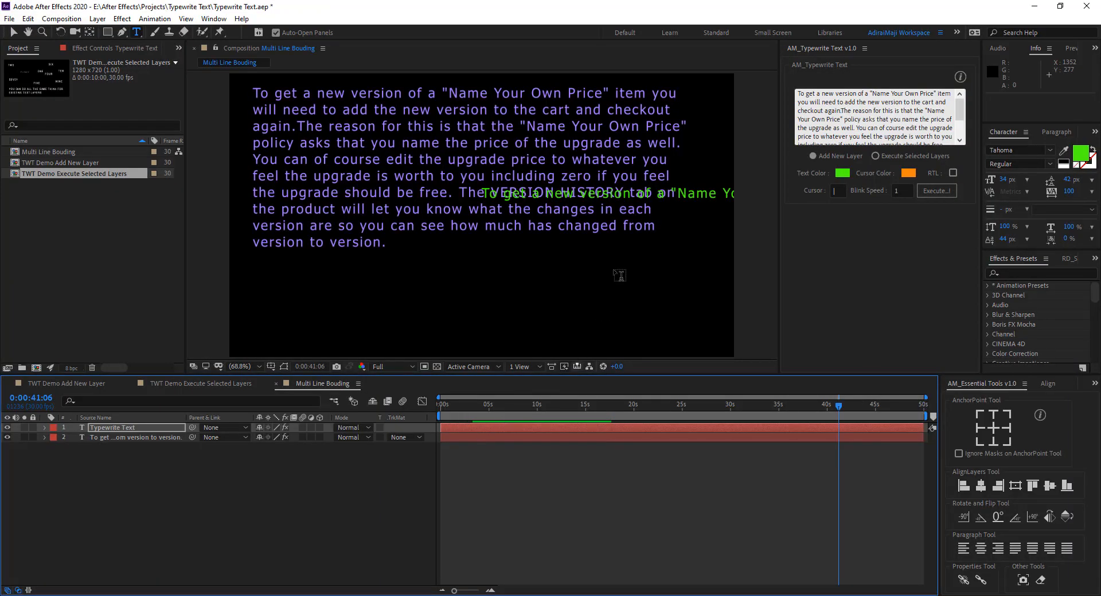
Move the new green text layer below the purple paragraph and preview both layers from the start of the composition.
{"action": "key", "text": "v"}
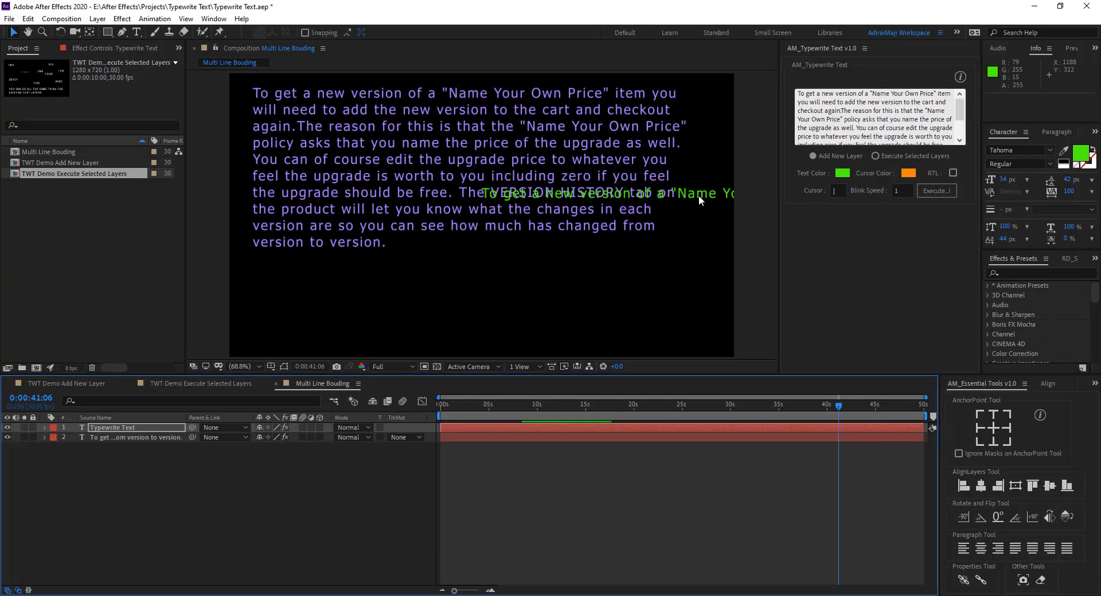
{"action": "left_click_drag", "start_coordinate": [700, 192], "coordinate": [466, 291]}
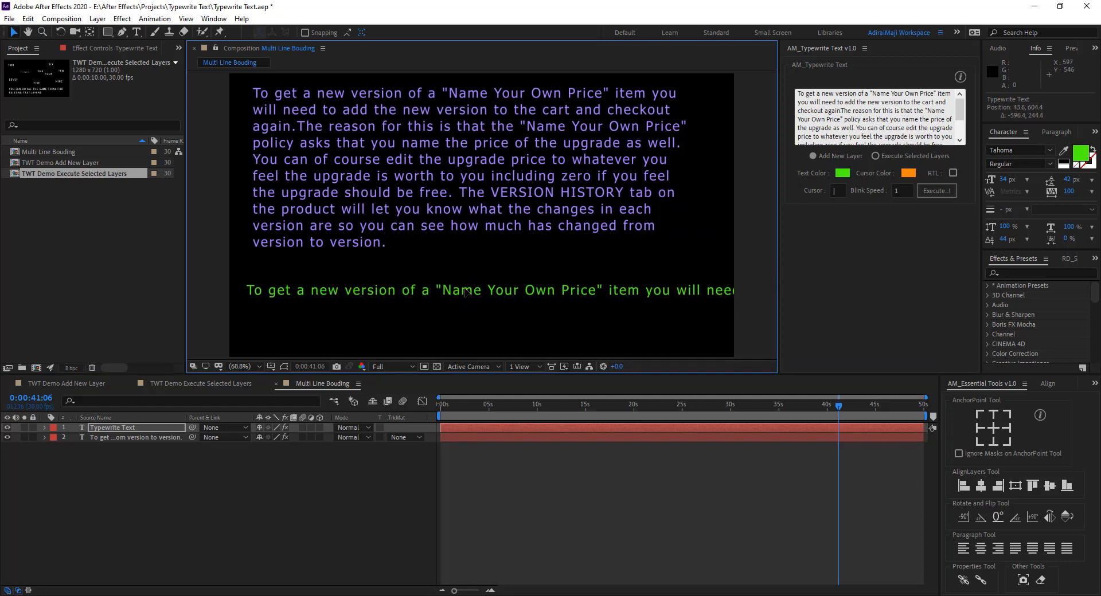
{"action": "left_click", "coordinate": [436, 405]}
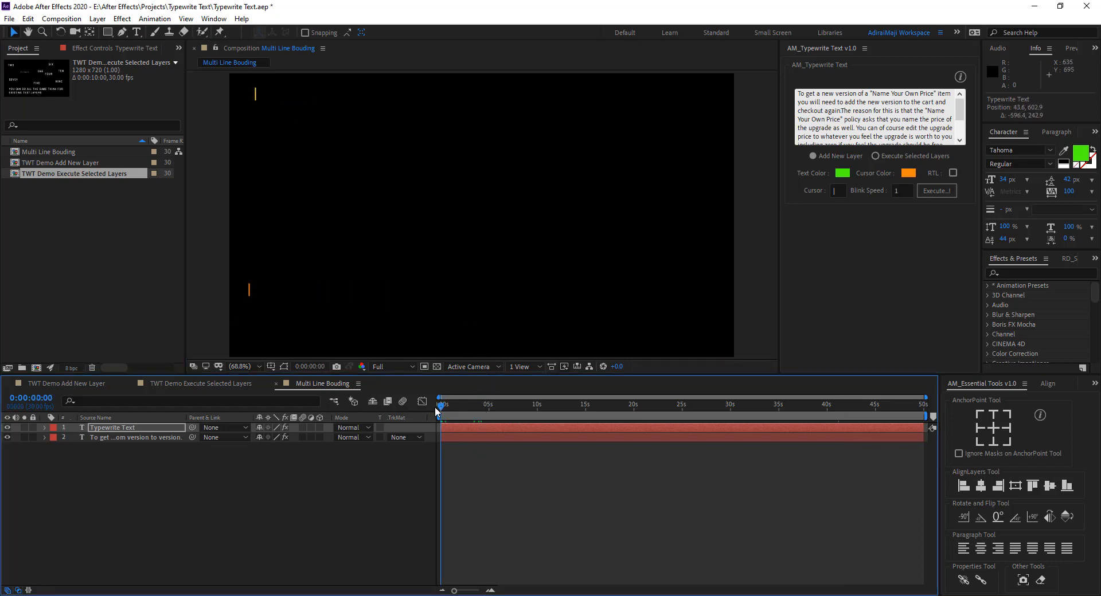
{"action": "key", "text": "space"}
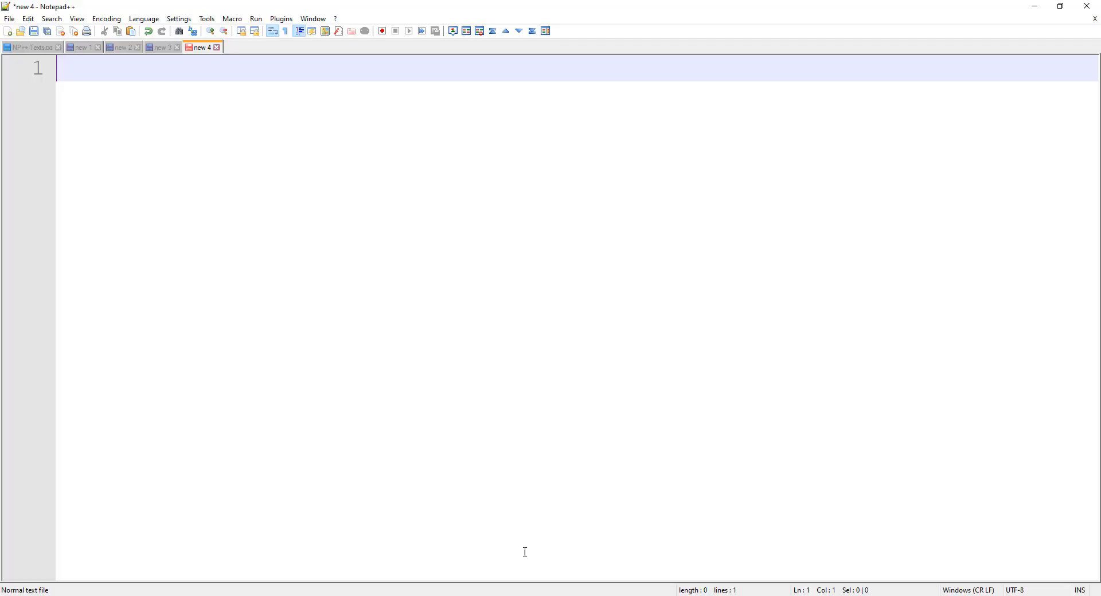
In Notepad++, paste the copied paragraph into the empty new 4 document and select all of it.
{"action": "key", "text": "ctrl+v"}
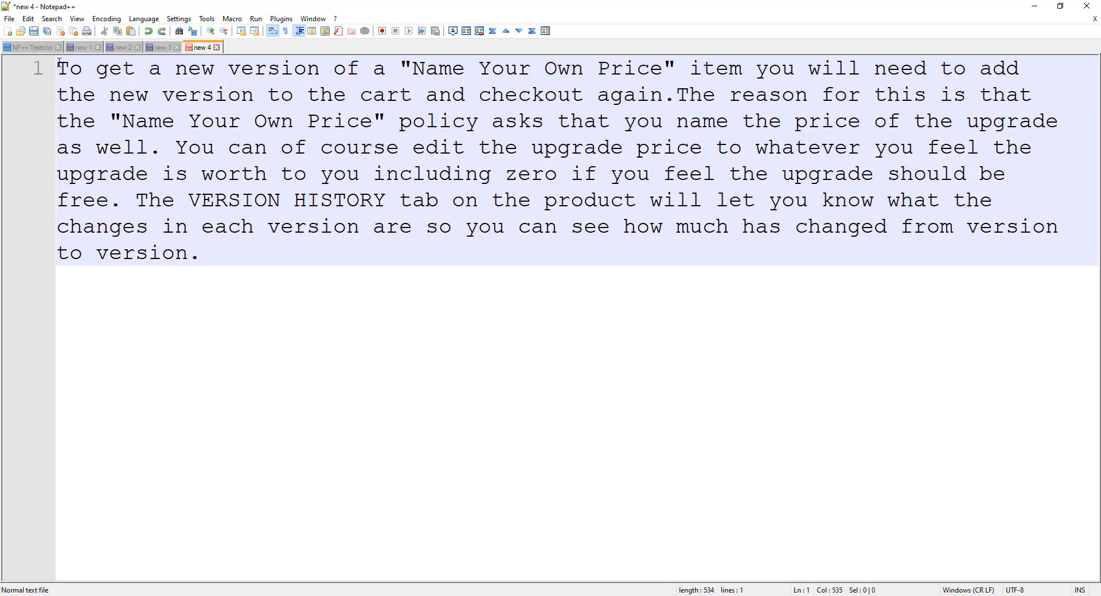
{"action": "left_click_drag", "start_coordinate": [59, 63], "coordinate": [278, 281]}
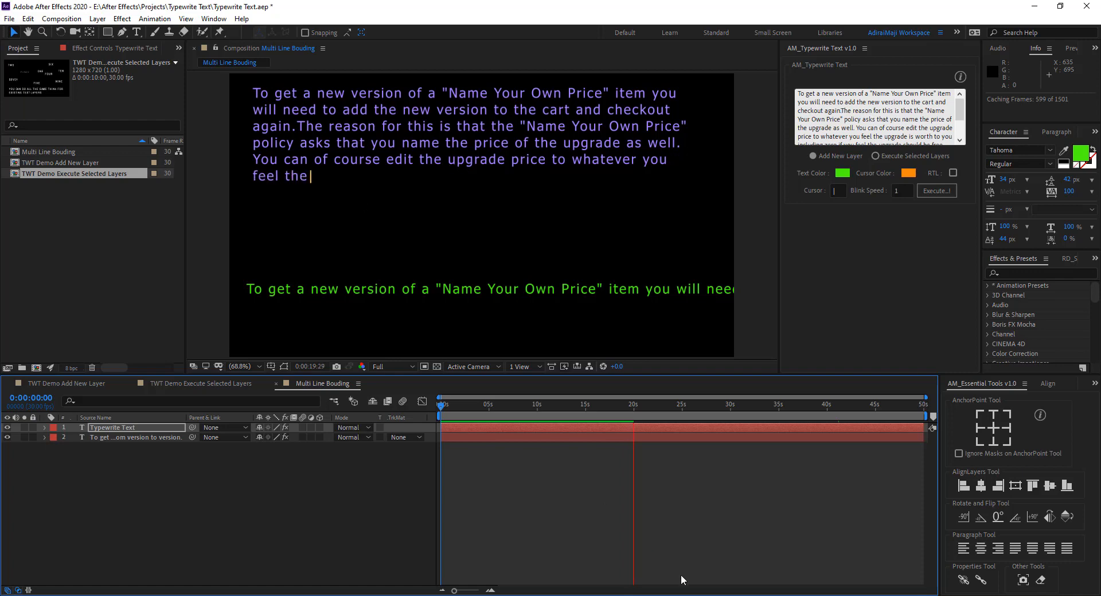
{"action": "key", "text": "alt+Tab"}
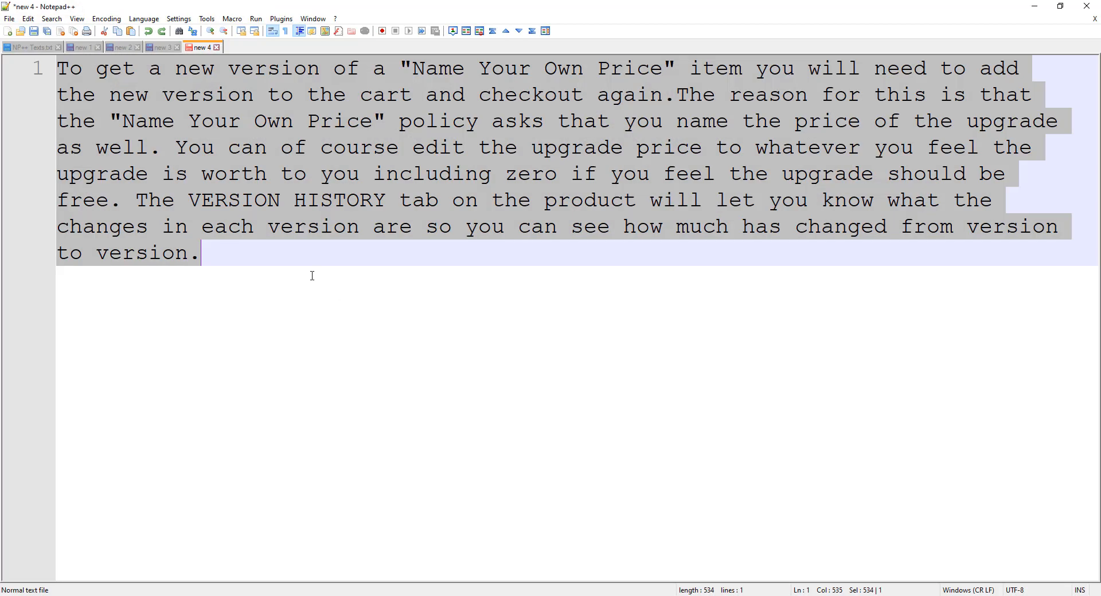
Insert a line break at the start of each wrapped line so the paragraph becomes eight separate lines.
{"action": "left_click", "coordinate": [60, 99]}
{"action": "key", "text": "Return"}
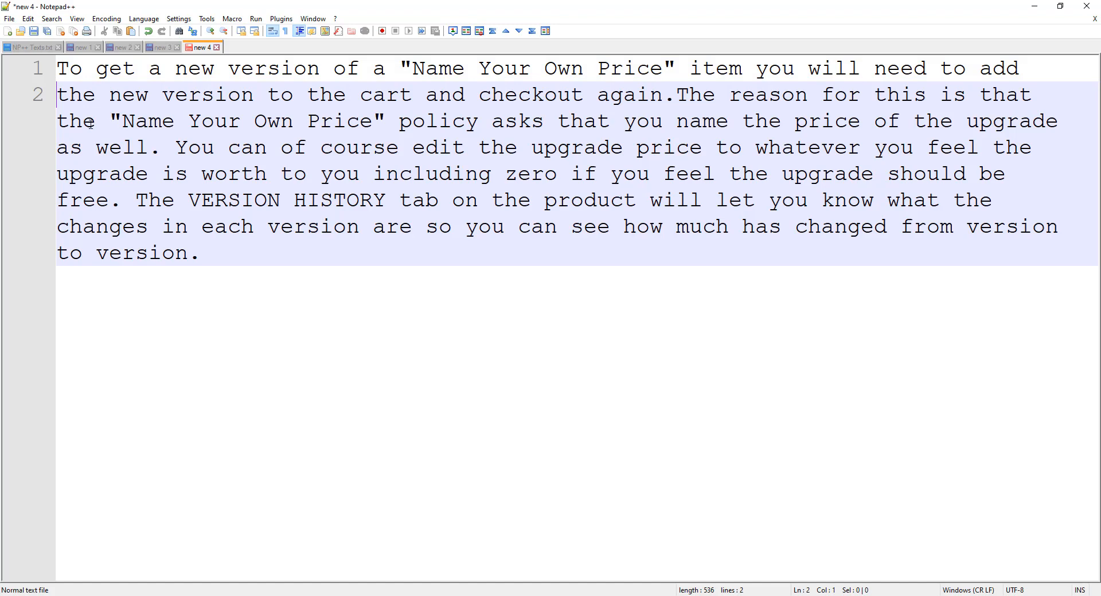
{"action": "left_click", "coordinate": [57, 121]}
{"action": "key", "text": "Return"}
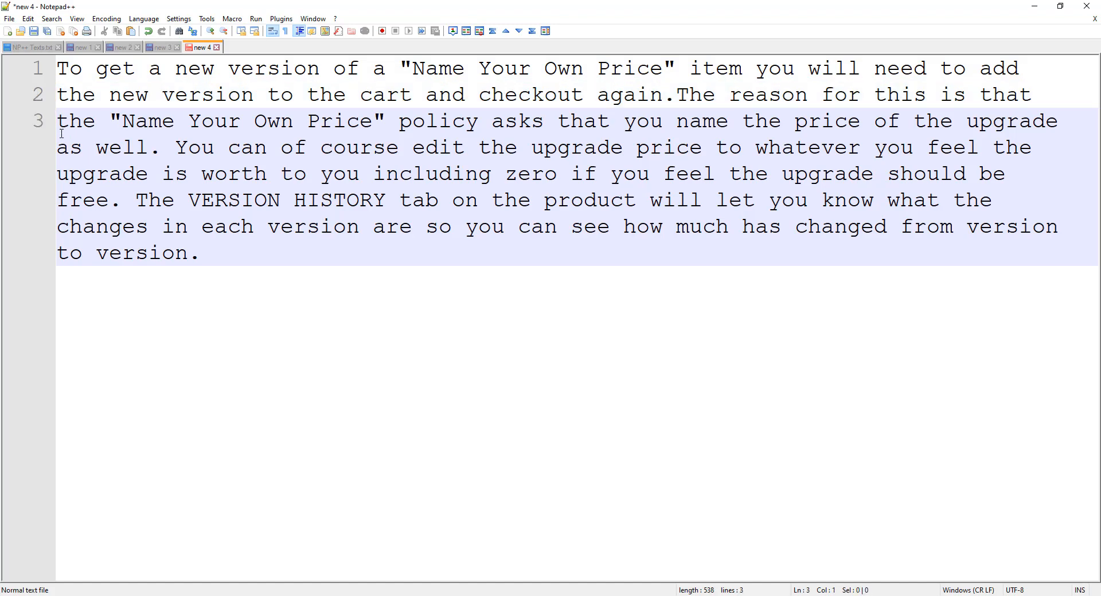
{"action": "left_click", "coordinate": [62, 147]}
{"action": "key", "text": "Return"}
{"action": "left_click", "coordinate": [59, 165]}
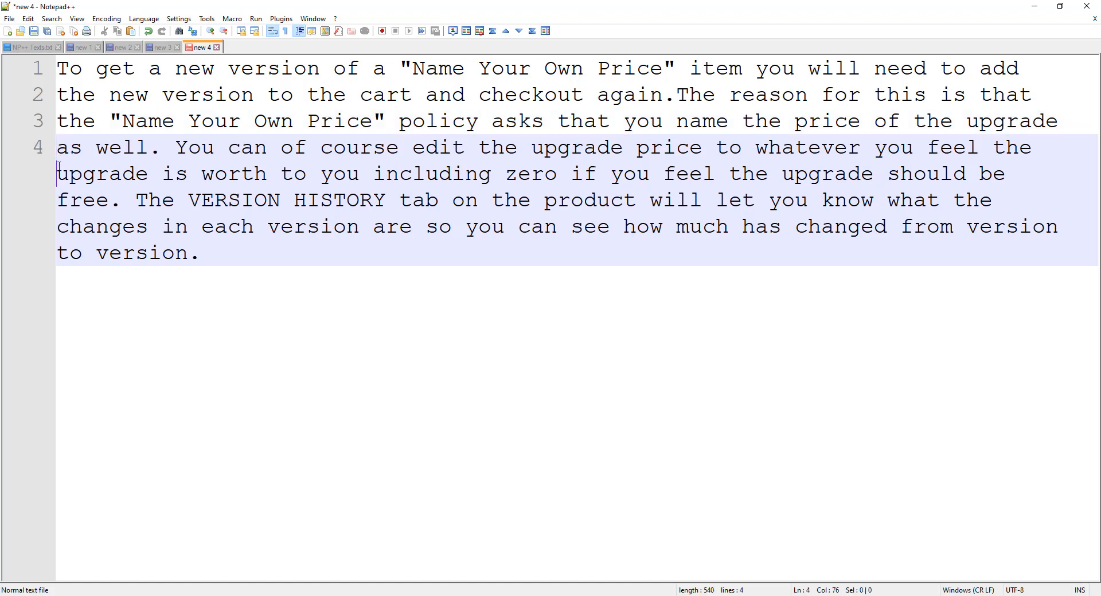
{"action": "key", "text": "Return"}
{"action": "left_click", "coordinate": [60, 197]}
{"action": "key", "text": "Return"}
{"action": "left_click", "coordinate": [59, 227]}
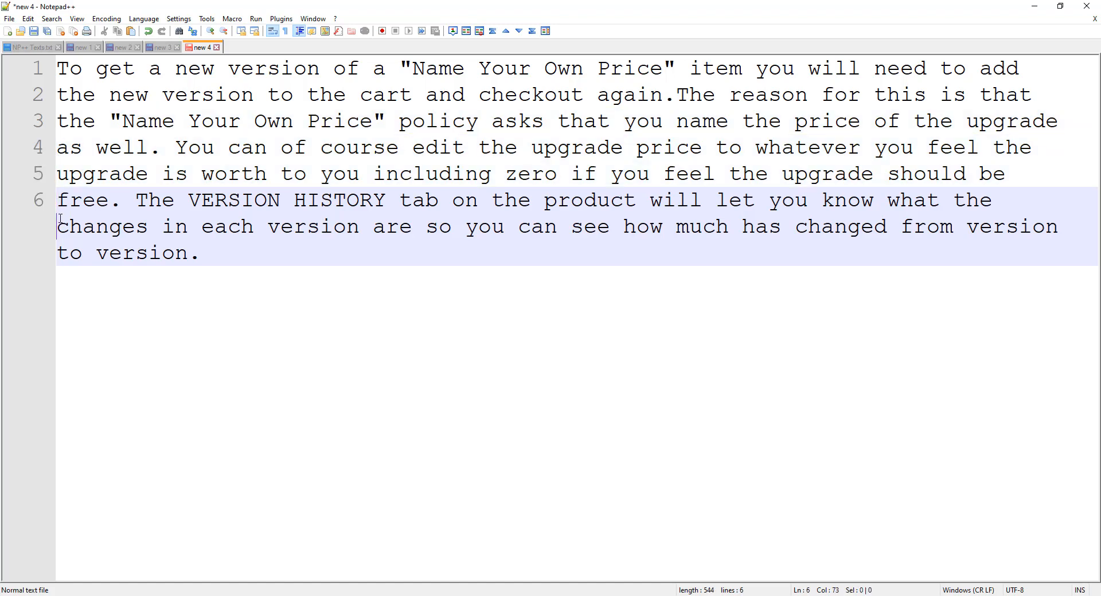
{"action": "key", "text": "Return"}
{"action": "left_click", "coordinate": [59, 253]}
{"action": "key", "text": "Return"}
Cut the whole eight-line text out of the new 4 document and return to After Effects.
{"action": "key", "text": "ctrl+a"}
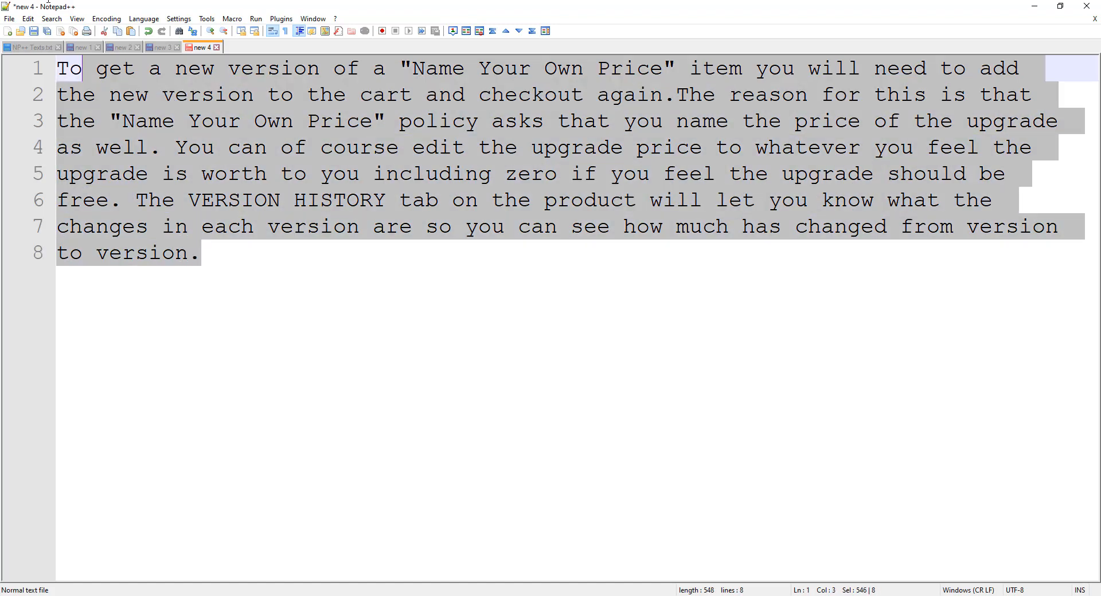
{"action": "key", "text": "Delete"}
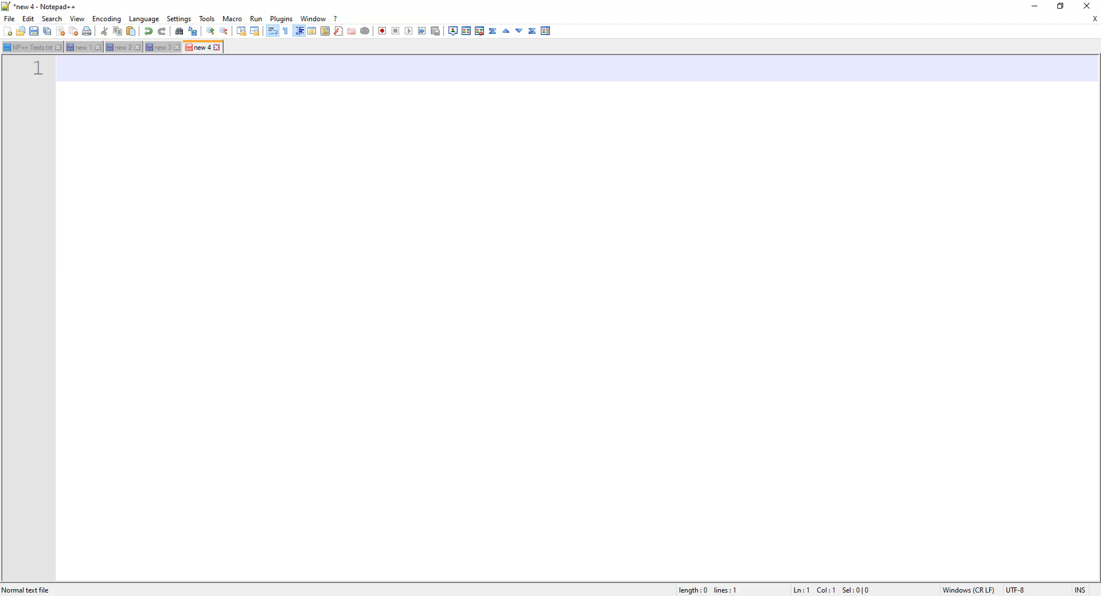
{"action": "key", "text": "alt+Tab"}
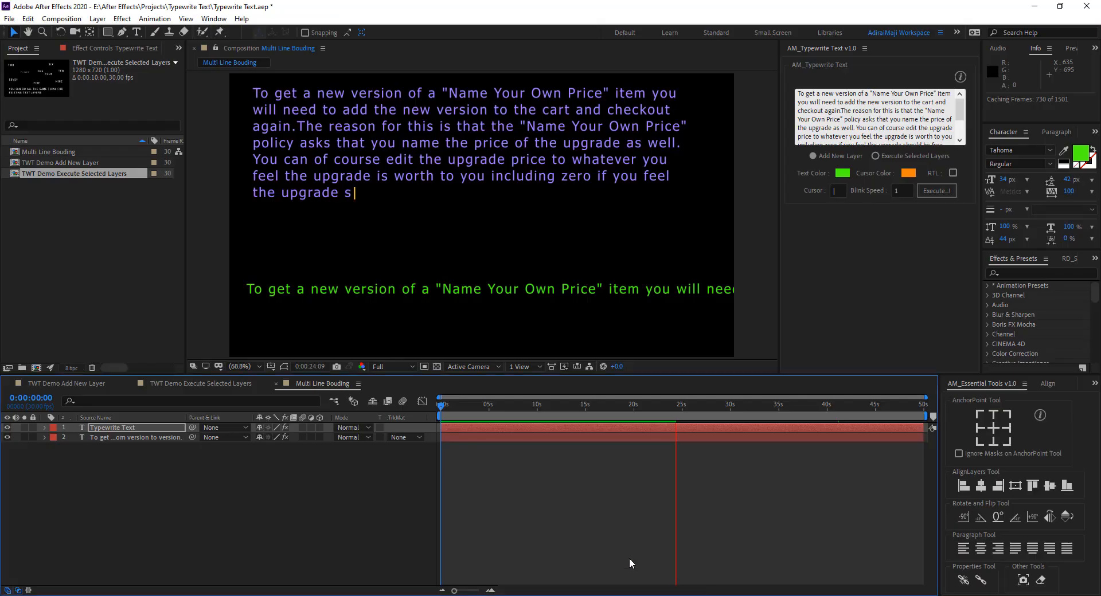
Stop the preview and delete the green Typewrite Text layer from the Multi Line Bouding composition.
{"action": "left_click", "coordinate": [138, 429]}
{"action": "key", "text": "space"}
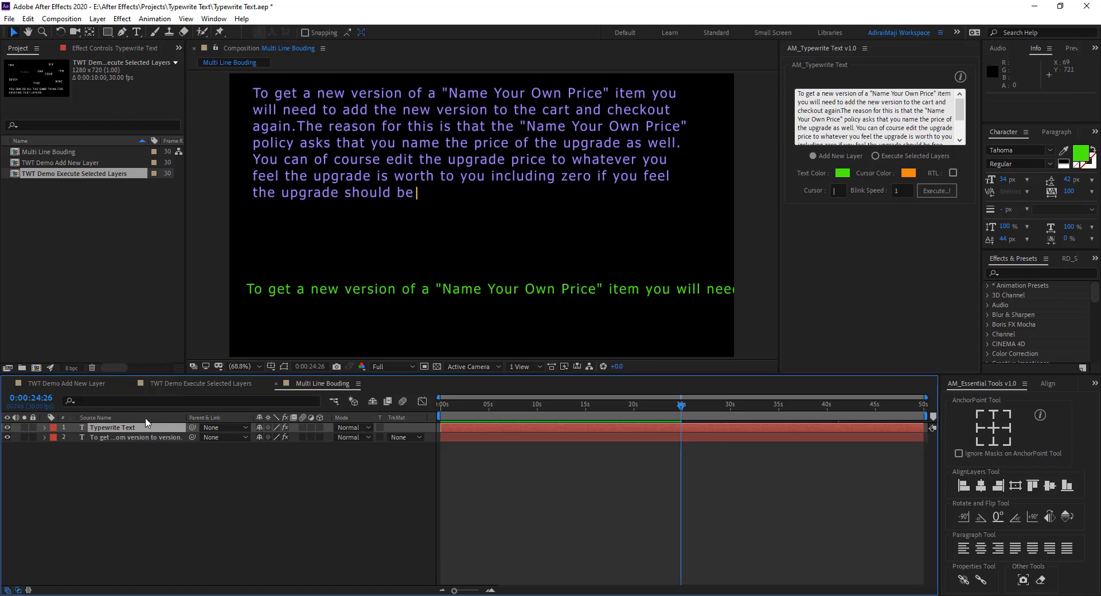
{"action": "key", "text": "Delete"}
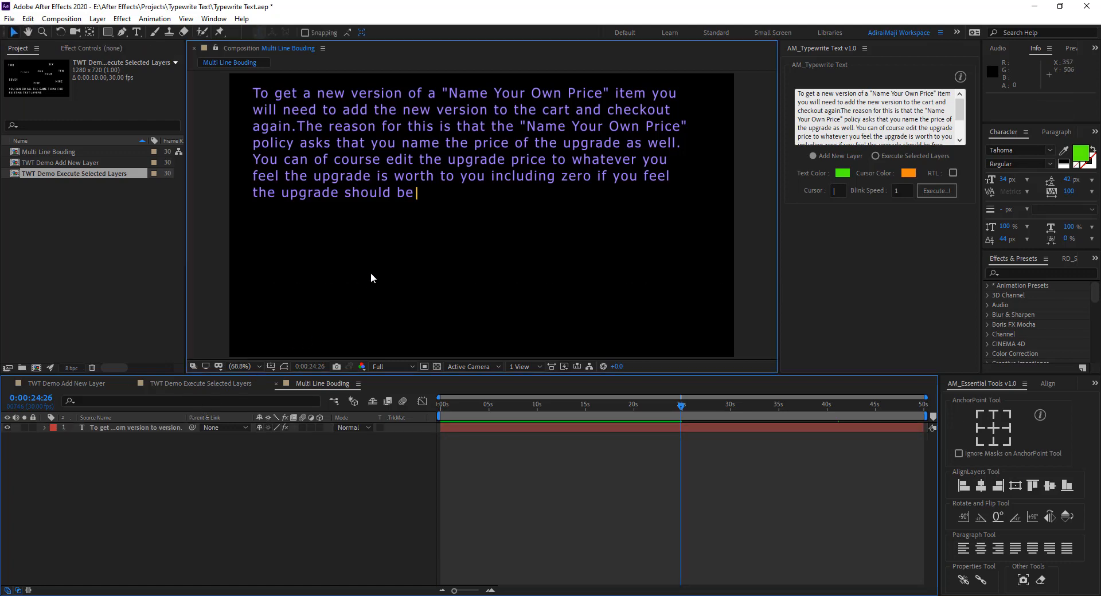
Replace the script's text with the cut eight-line version and execute it as a new layer.
{"action": "left_click", "coordinate": [865, 117]}
{"action": "key", "text": "ctrl+a"}
{"action": "key", "text": "ctrl+c"}
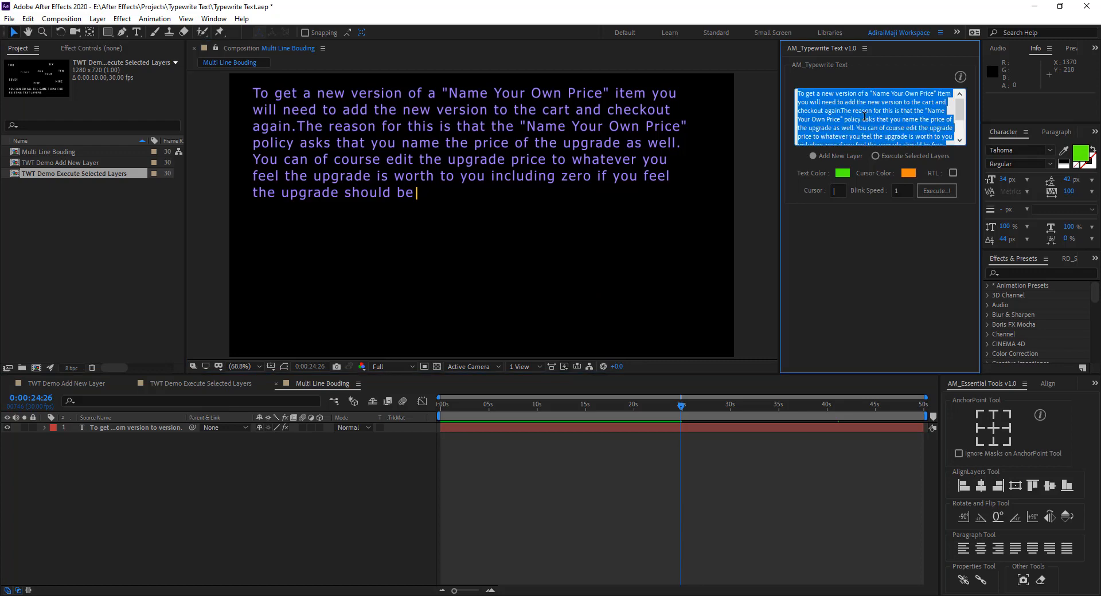
{"action": "key", "text": "Delete"}
{"action": "key", "text": "ctrl+v"}
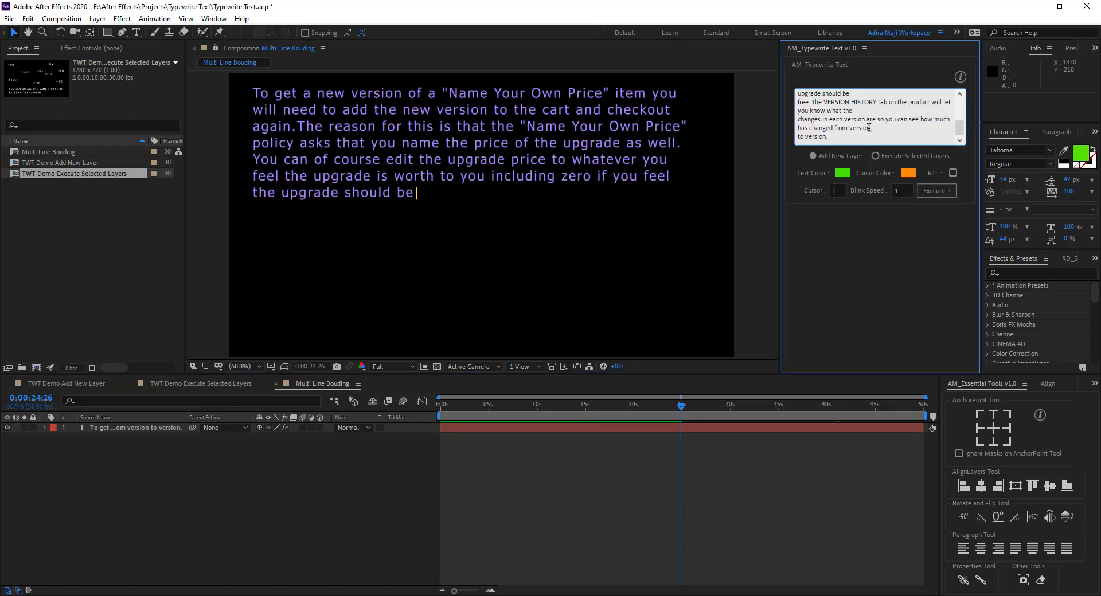
{"action": "left_click", "coordinate": [931, 191]}
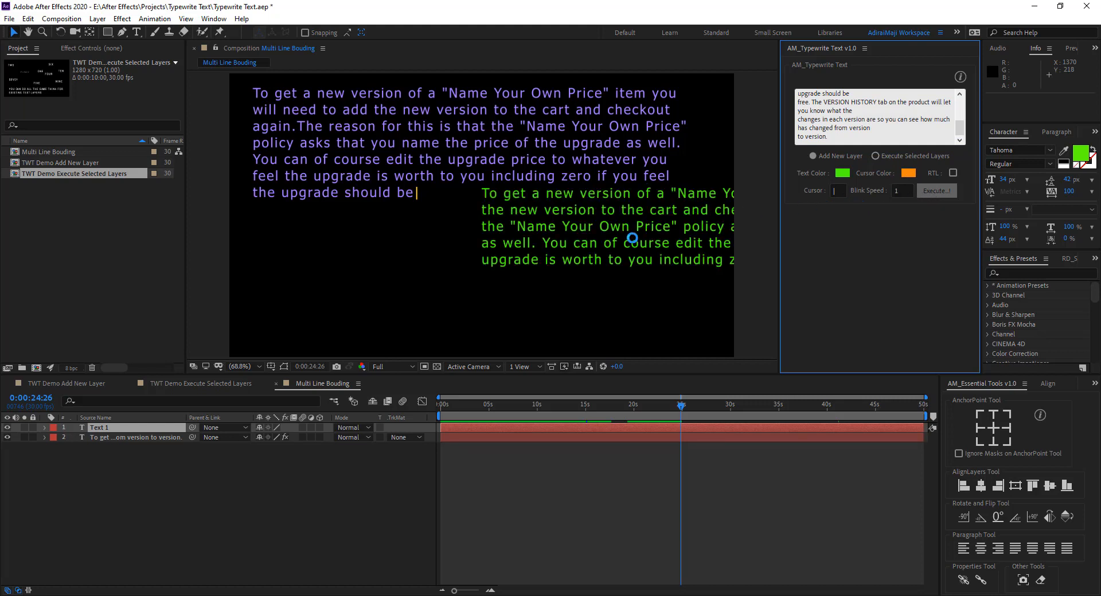
Position the multi-line green text layer beneath the purple paragraph and preview both typewriter animations from the start.
{"action": "left_click_drag", "start_coordinate": [600, 243], "coordinate": [383, 267]}
{"action": "key", "text": "space"}
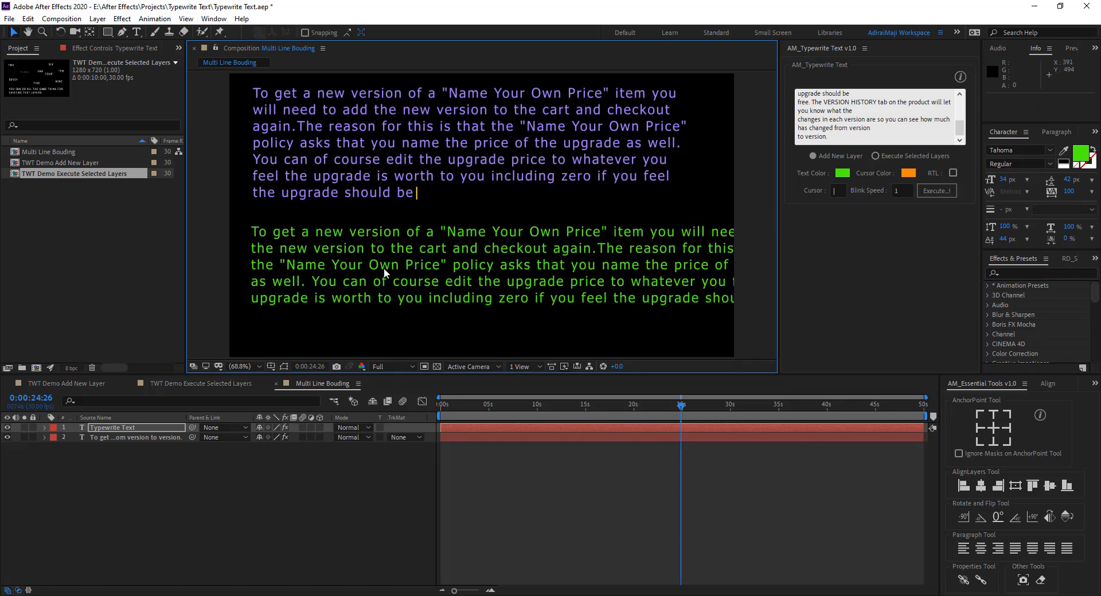
{"action": "left_click_drag", "start_coordinate": [474, 404], "coordinate": [415, 405]}
{"action": "key", "text": "space"}
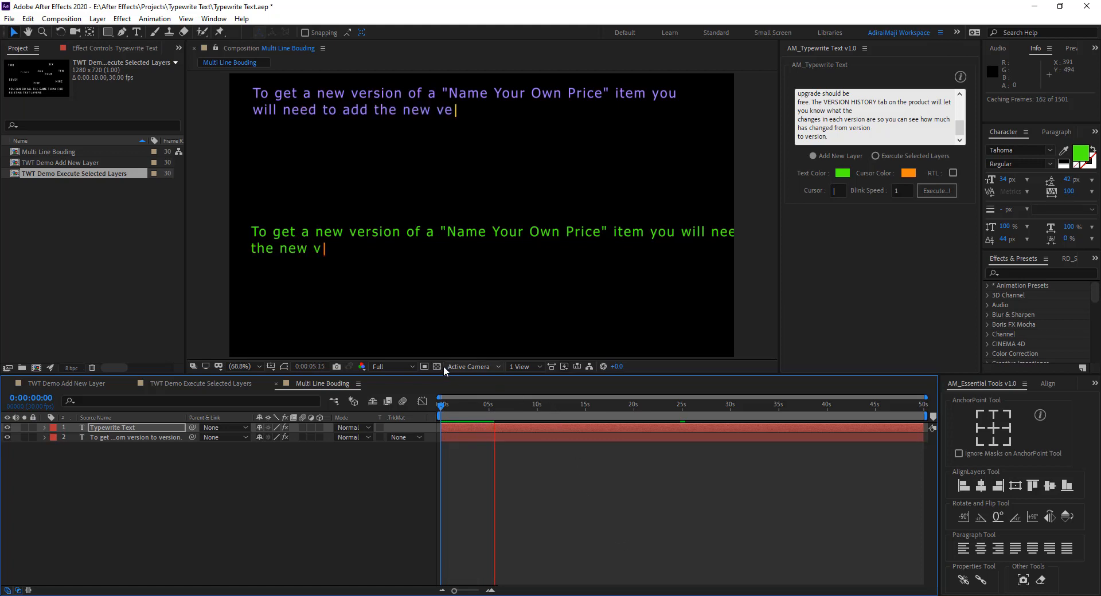
Shift the green text layer to about position 28, 420 and adjust its font size.
{"action": "mouse_move", "coordinate": [489, 236]}
{"action": "left_mouse_down"}
{"action": "mouse_move", "coordinate": [466, 230]}
{"action": "mouse_move", "coordinate": [482, 223]}
{"action": "left_mouse_up"}
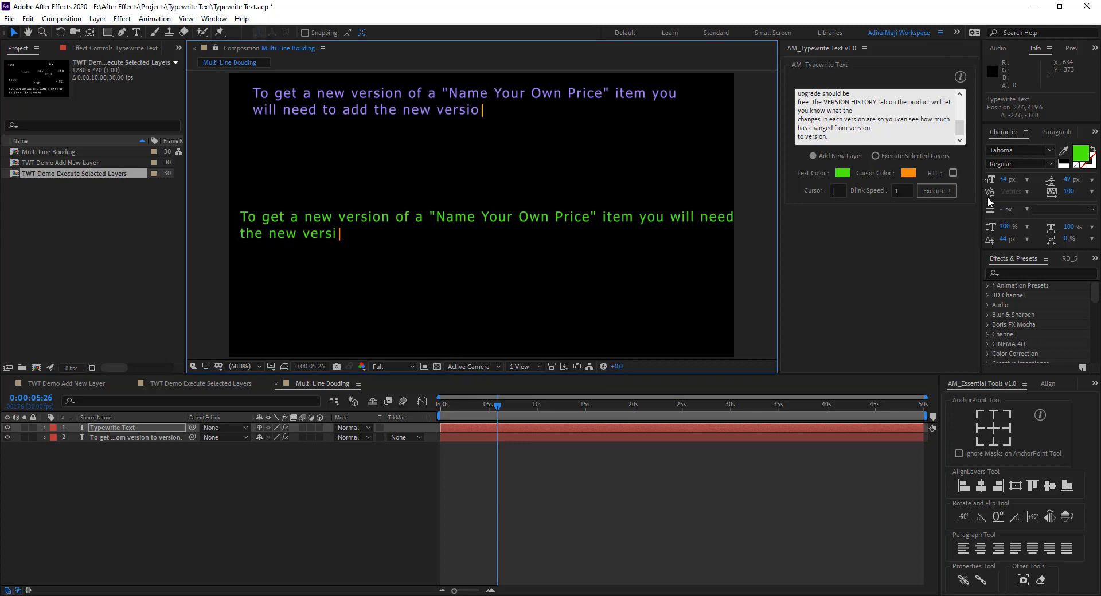
{"action": "mouse_move", "coordinate": [1008, 179]}
{"action": "left_mouse_down"}
{"action": "mouse_move", "coordinate": [987, 181]}
{"action": "mouse_move", "coordinate": [1010, 184]}
{"action": "left_mouse_up"}
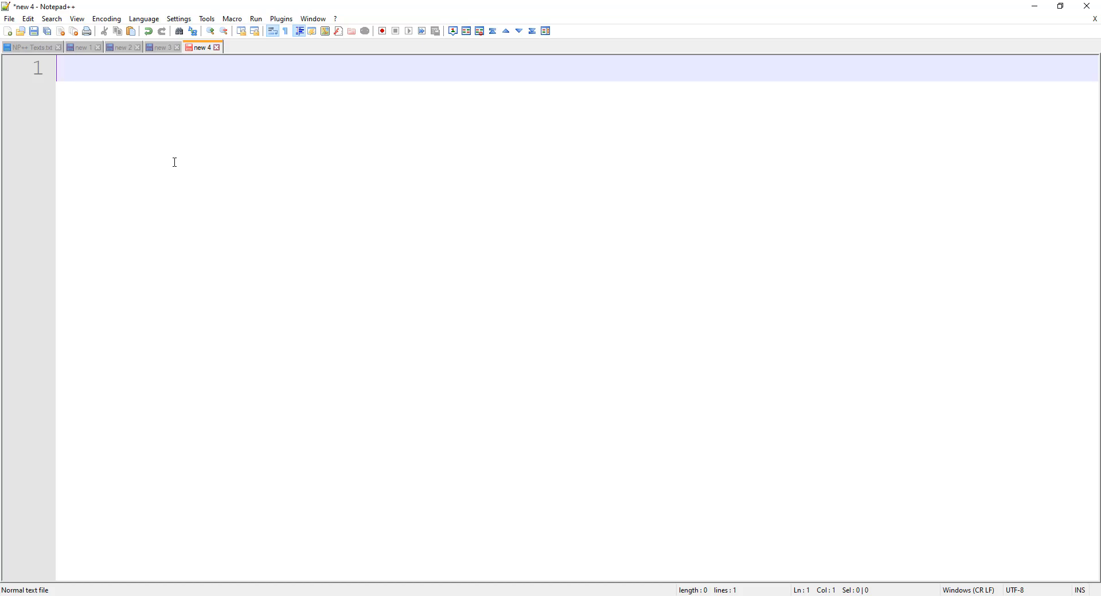
In Notepad++, paste the eight-line text back into the new 4 document and place the insertion point at the start of line 2.
{"action": "key", "text": "ctrl+v"}
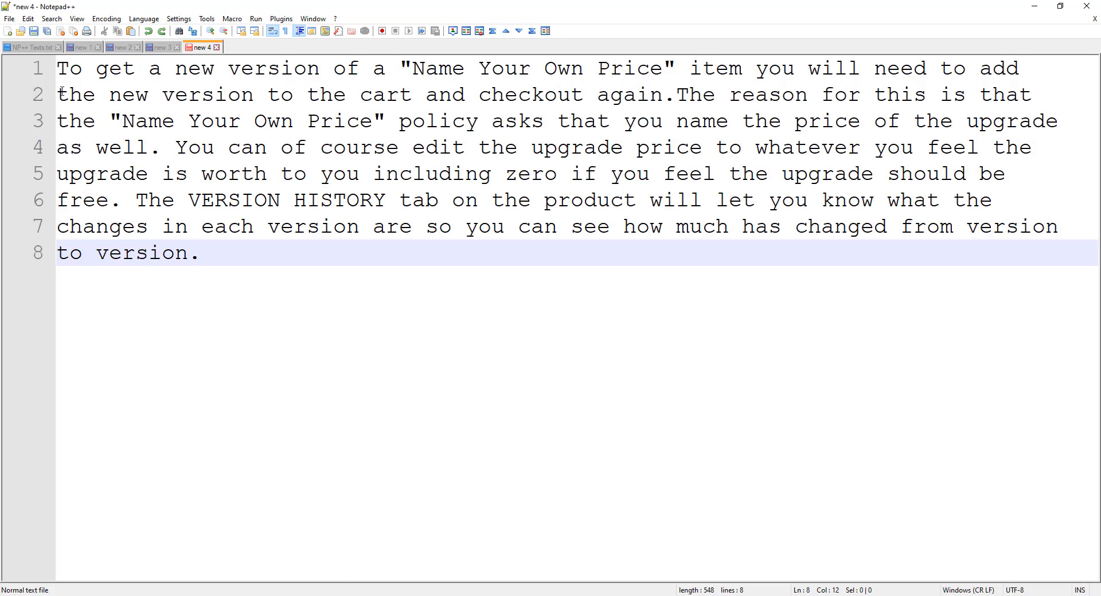
{"action": "left_click", "coordinate": [60, 92]}
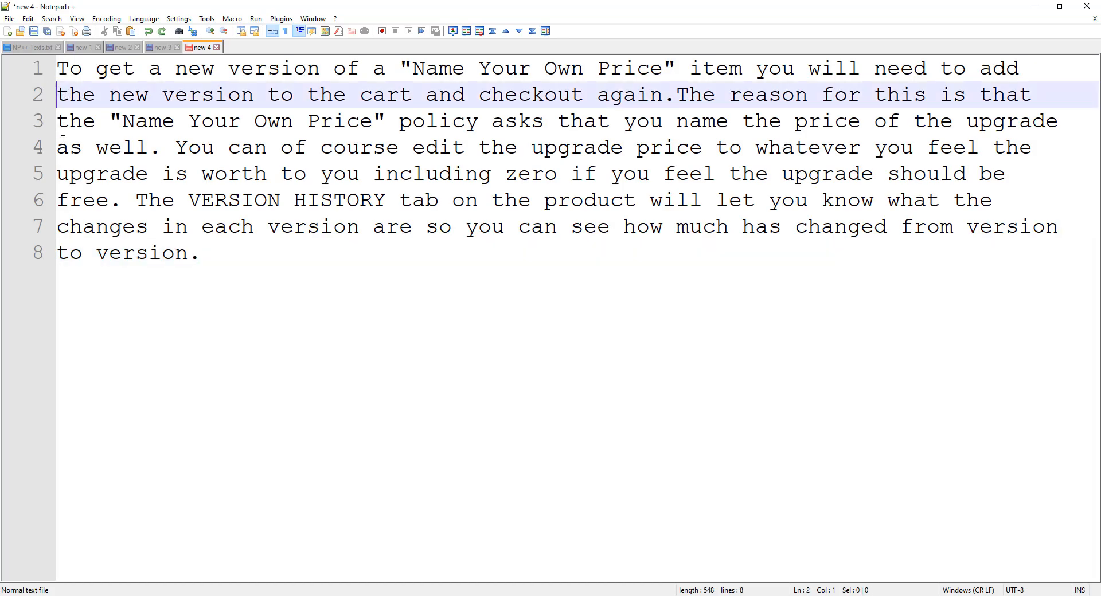